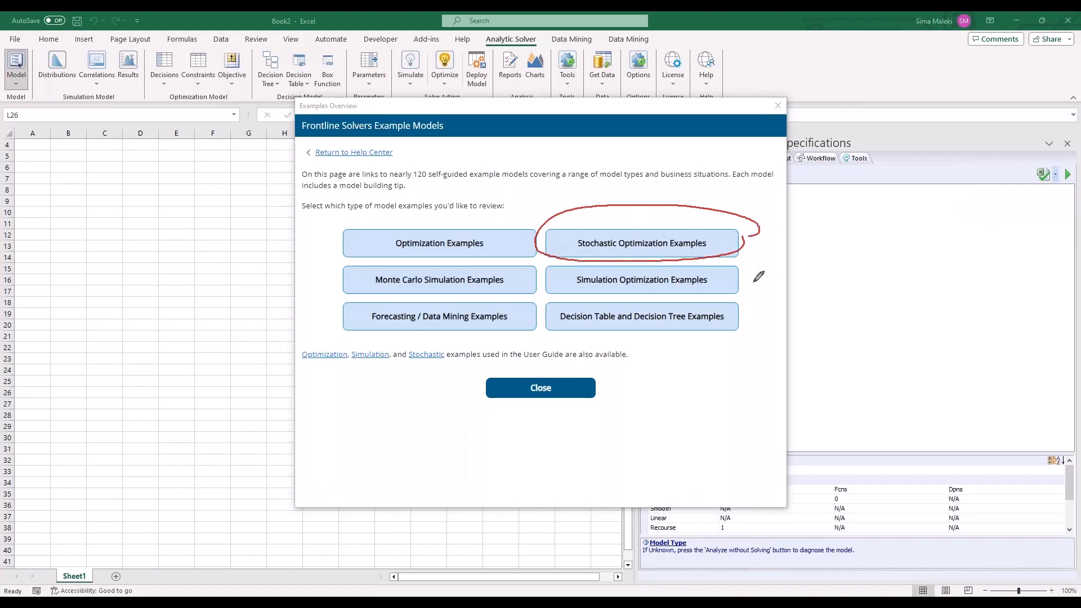
Open the Gas Company Chance example from the stochastic optimization example models.
mouse_move(750, 290)
left_mouse_down()
mouse_move(545, 281)
mouse_move(739, 254)
mouse_move(752, 291)
left_mouse_up()
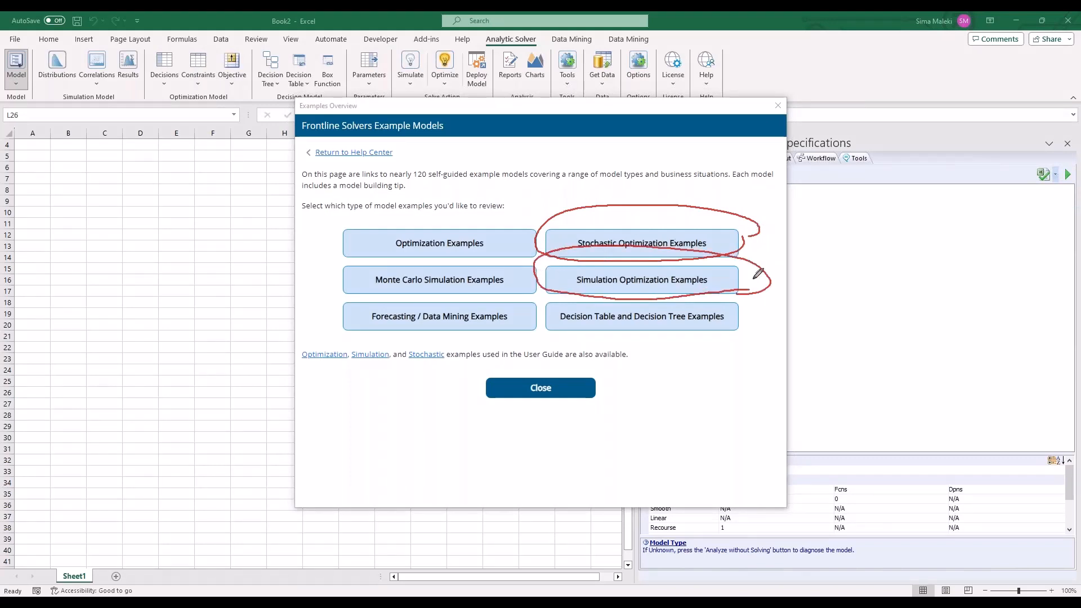
left_click(649, 244)
left_click(1051, 206)
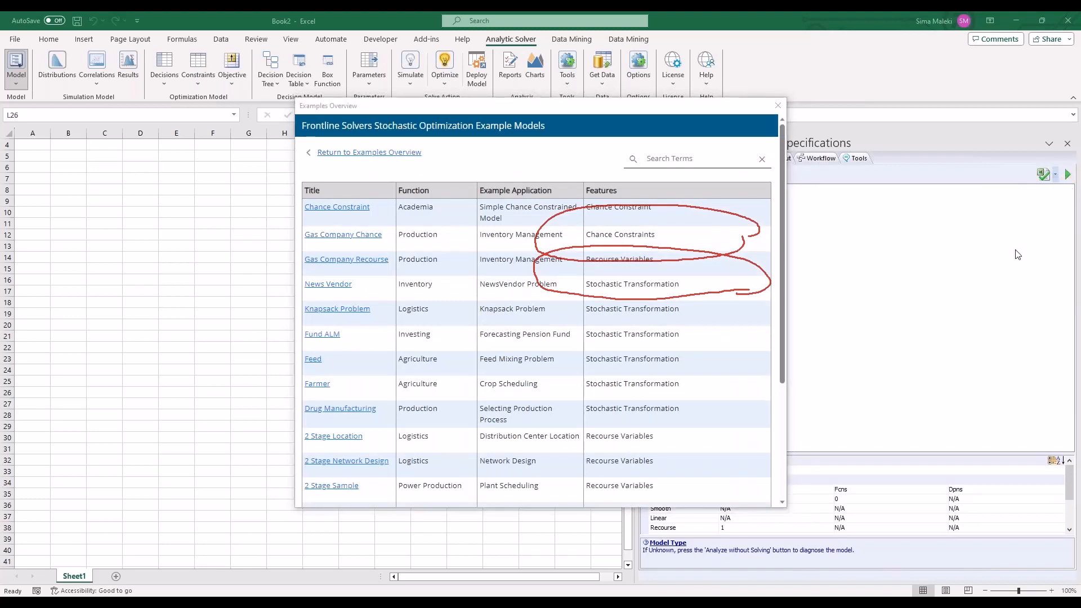
left_click(1014, 253)
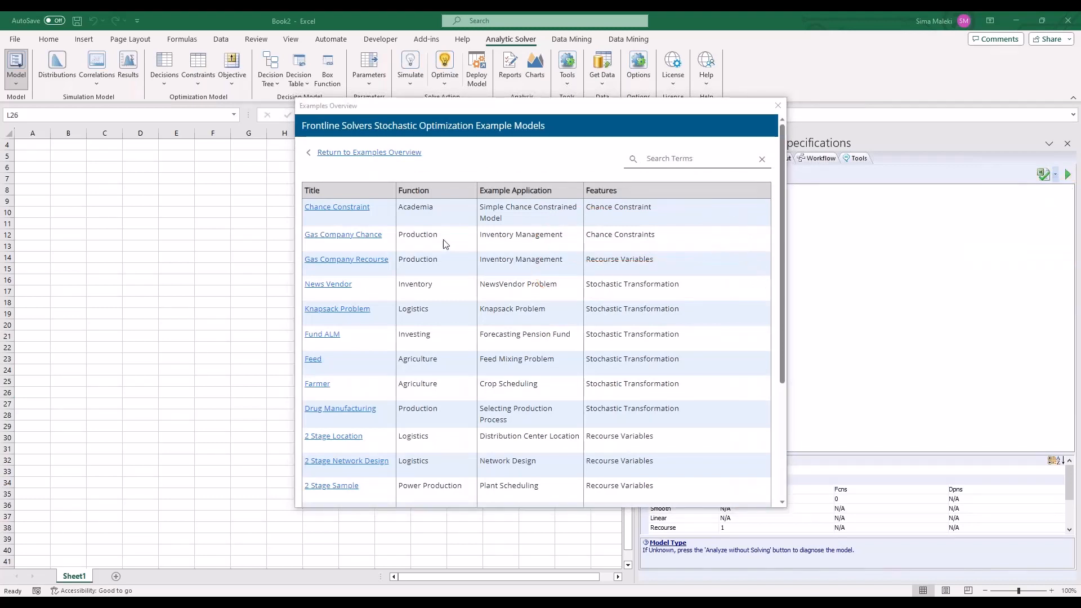
left_click(337, 235)
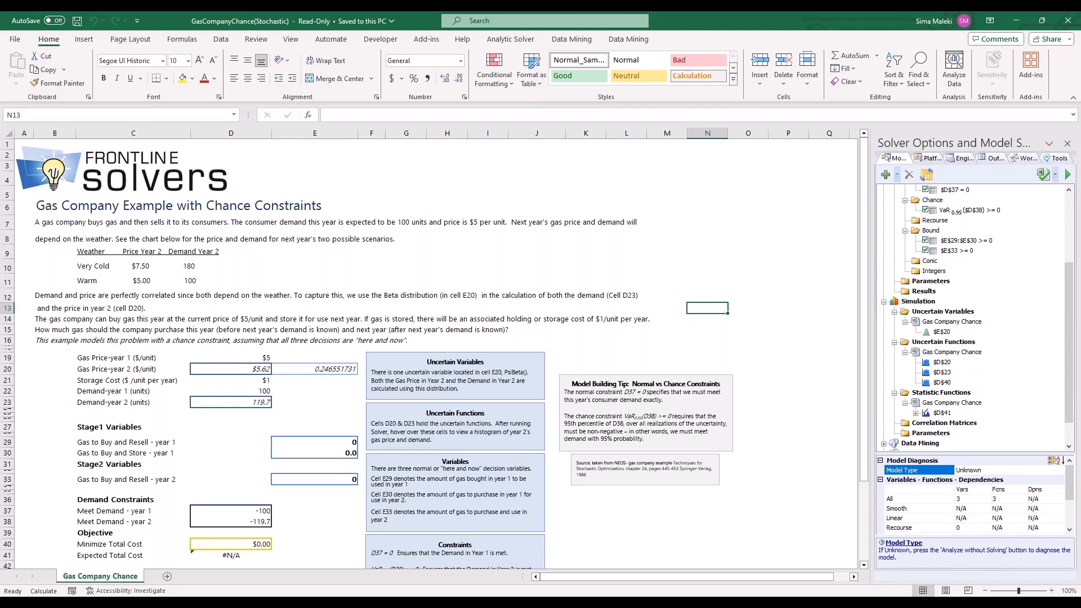
Examine the gas company worksheet, including the year-1 demand in D22 and the year-1 gas price in D19.
scroll(236, 379, "down", 1)
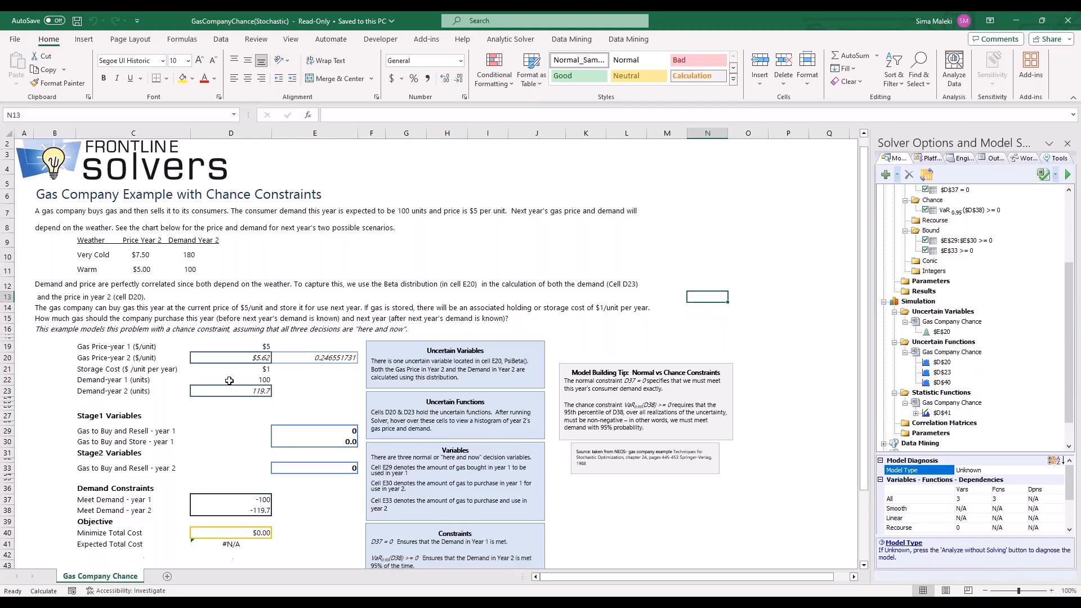
scroll(211, 390, "up", 2)
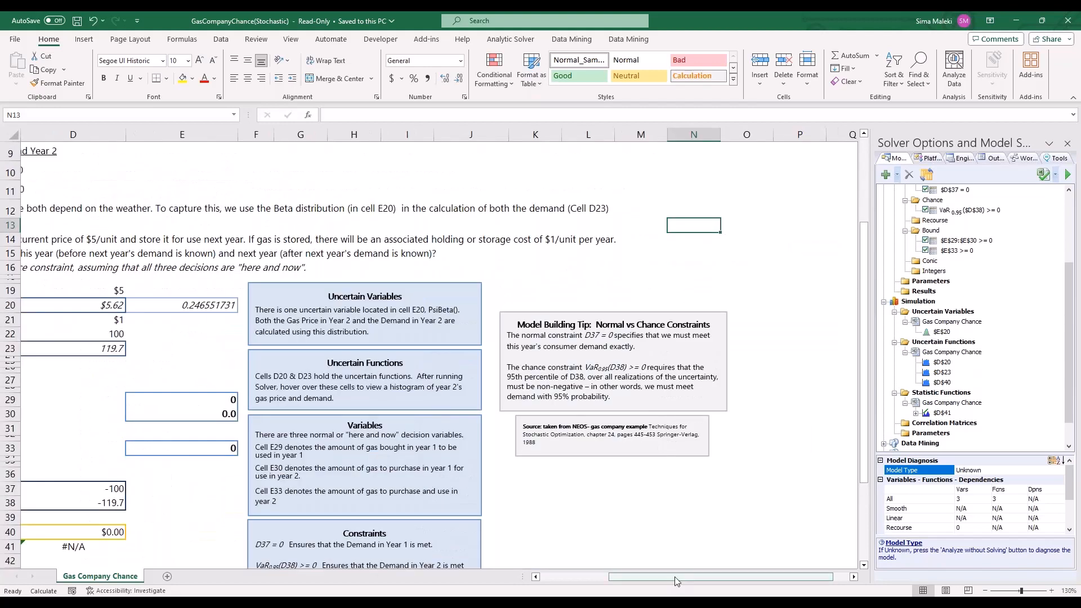
left_click_drag(675, 578, 606, 580)
scroll(418, 499, "down", 1)
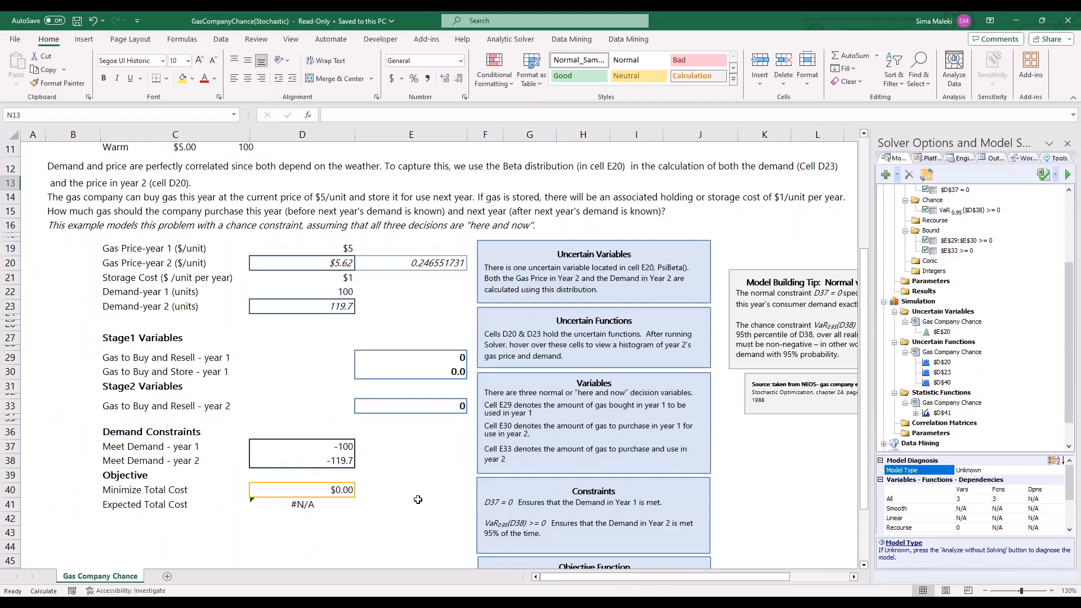
scroll(320, 349, "up", 1)
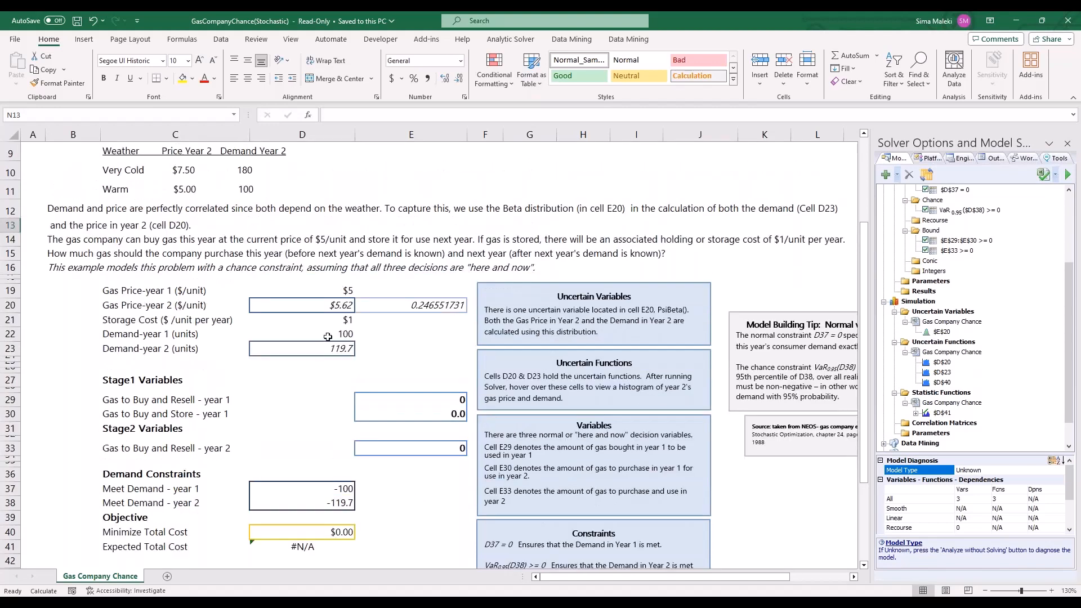
left_click(328, 336)
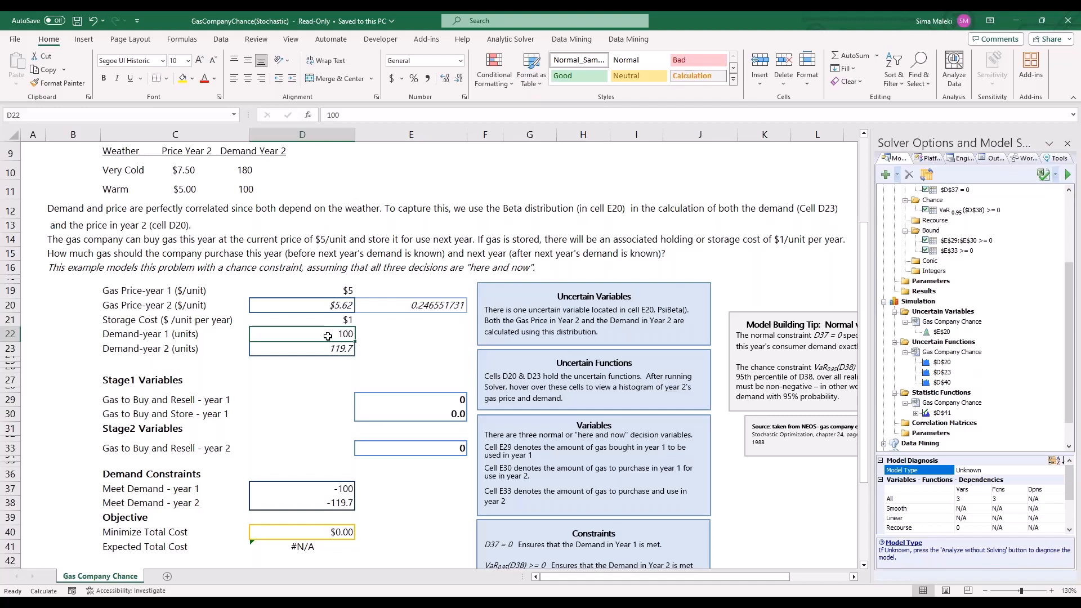
left_click(193, 192)
left_click(320, 291)
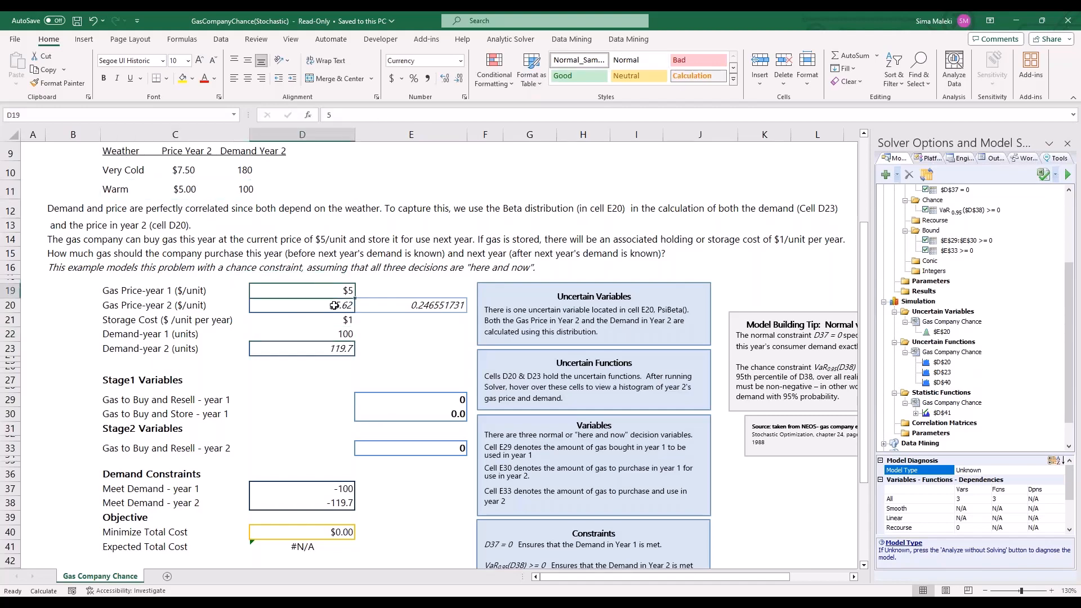
Inspect the year-2 gas price and the PsiBeta formula in E20, and recalculate the sheet to draw a new sample.
left_click(334, 305)
left_click(423, 309)
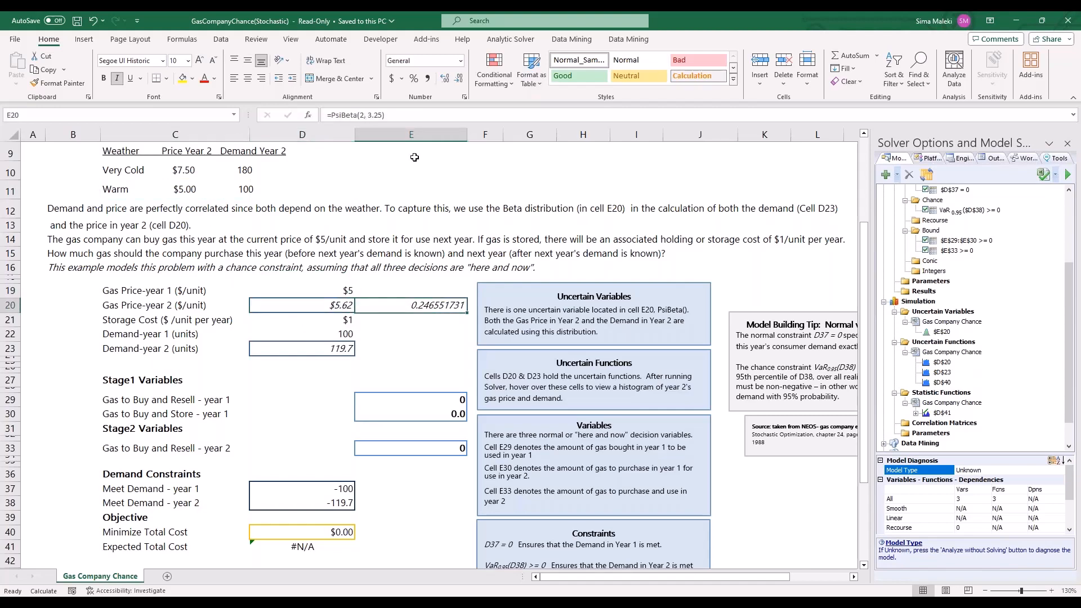
left_click(360, 115)
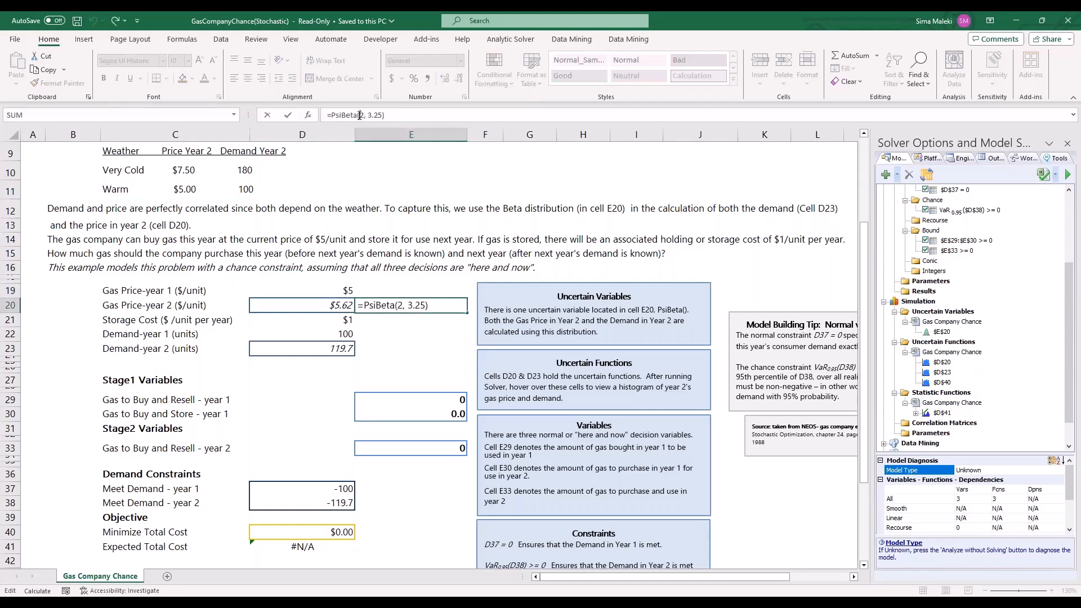
key("Escape")
key("F9")
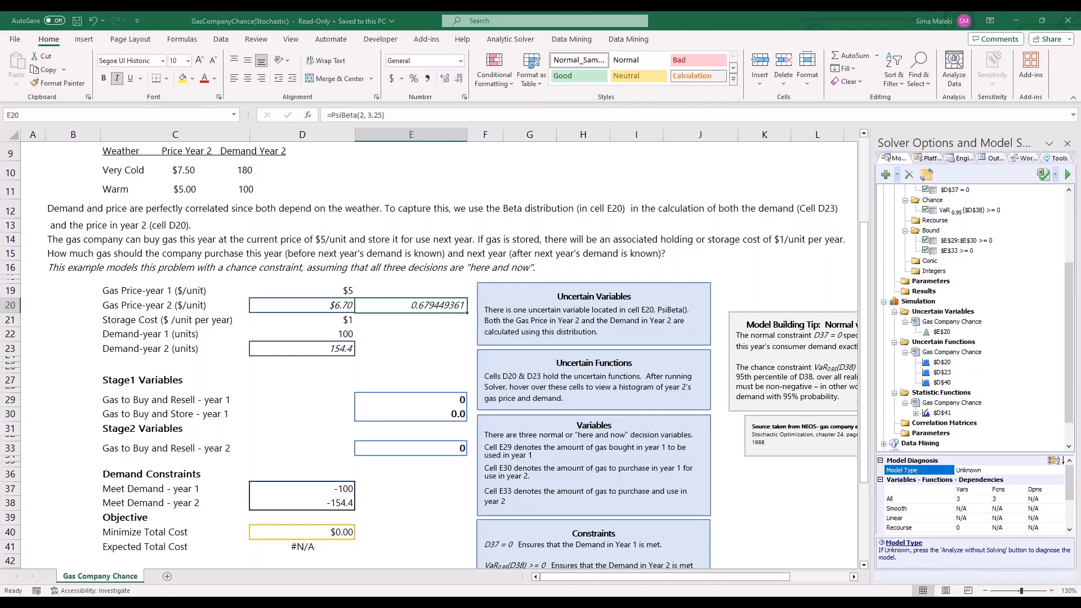
Examine the distribution chart, parameters and available views of the uncertain variable in E20, and close its window without saving.
double_click(410, 305)
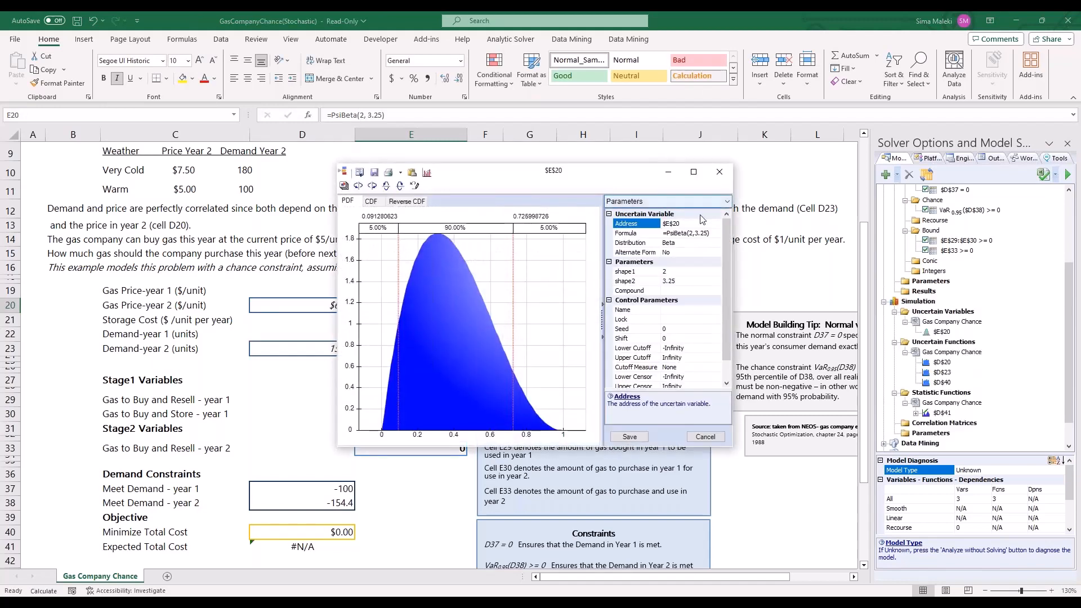
left_click(724, 174)
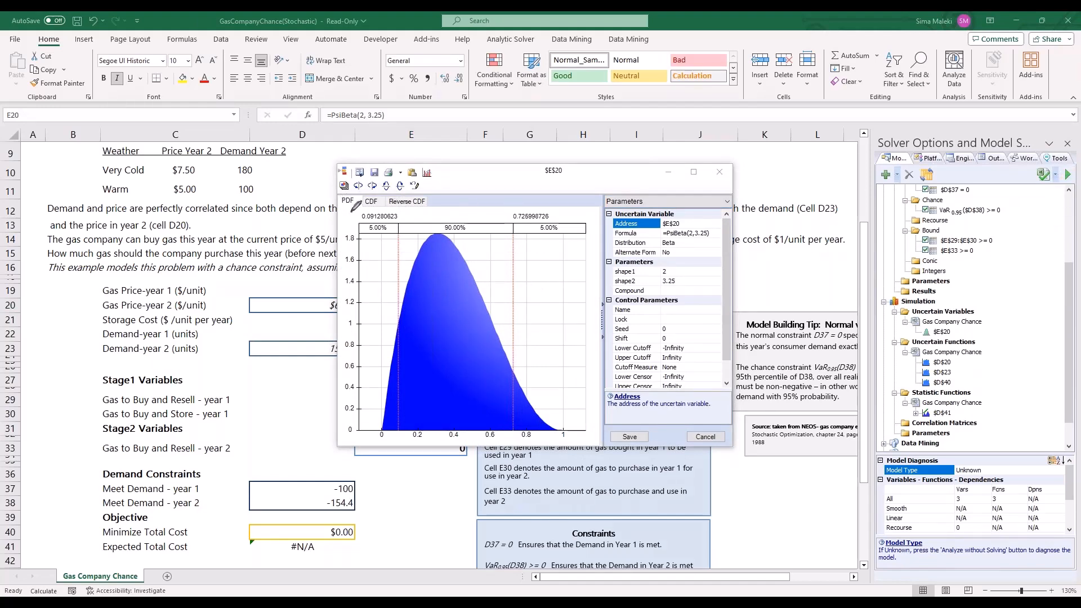
mouse_move(351, 212)
left_mouse_down()
mouse_move(392, 188)
mouse_move(452, 198)
left_mouse_up()
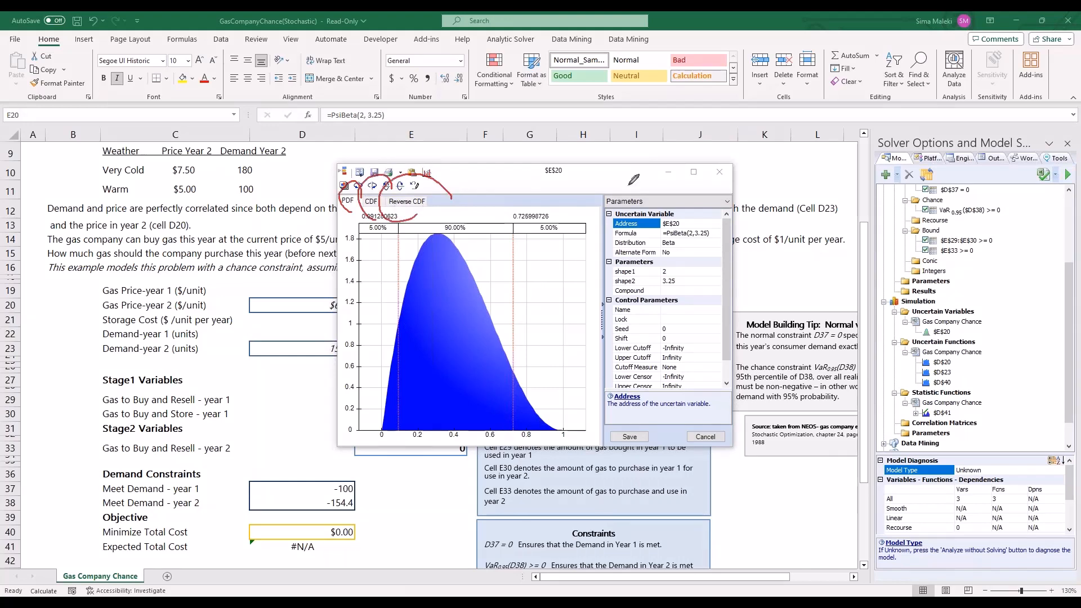
mouse_move(667, 127)
left_mouse_down()
mouse_move(673, 186)
mouse_move(649, 167)
left_mouse_up()
mouse_move(706, 246)
left_mouse_down()
mouse_move(598, 248)
mouse_move(720, 248)
mouse_move(692, 261)
left_mouse_up()
mouse_move(653, 402)
left_mouse_down()
mouse_move(644, 276)
mouse_move(656, 412)
left_mouse_up()
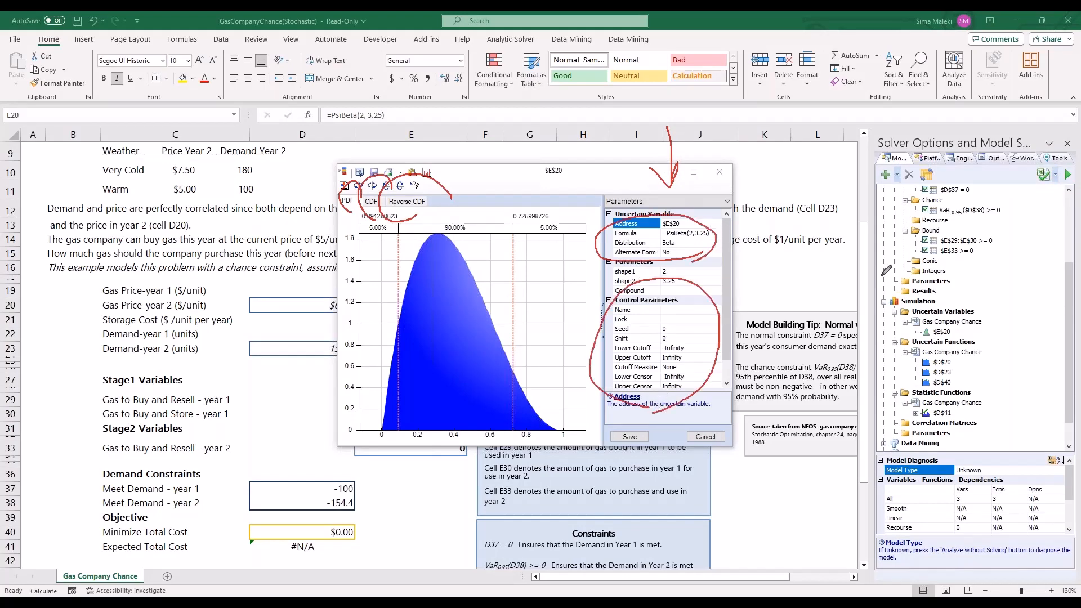
key("Escape")
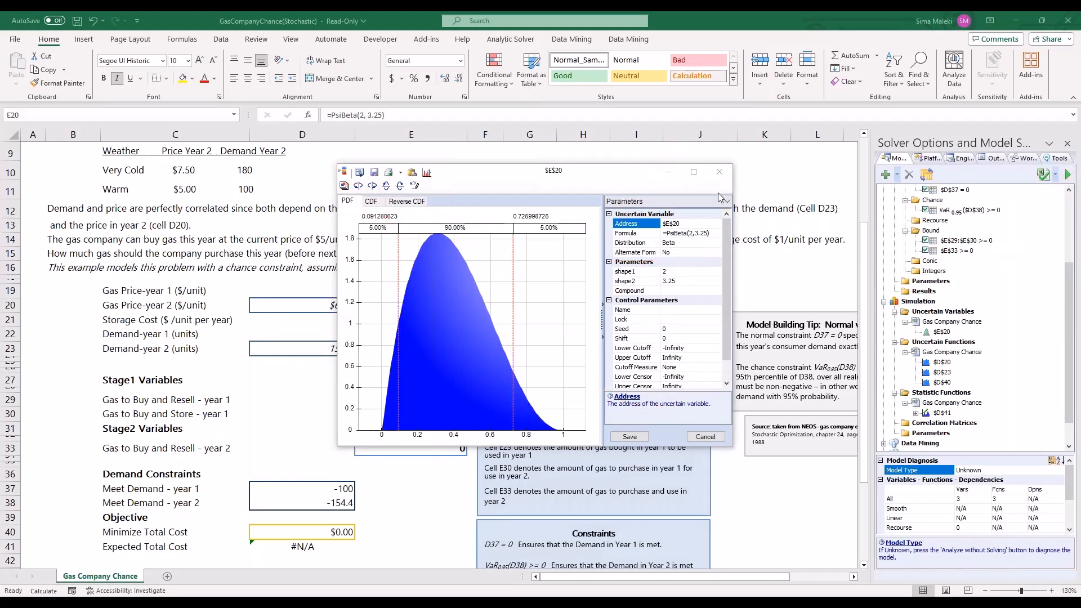
left_click(725, 202)
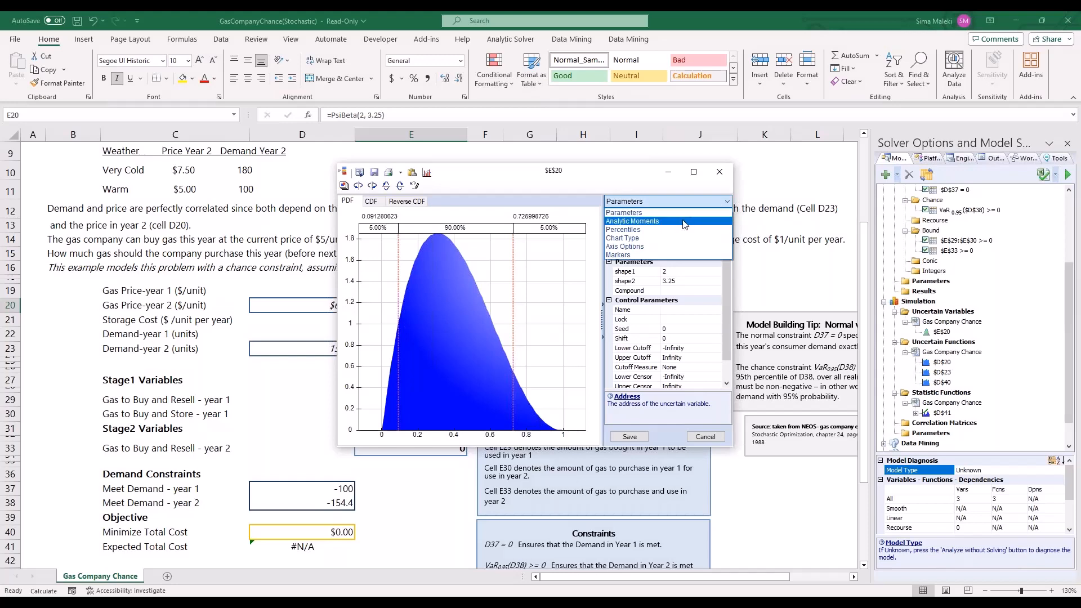
left_click(683, 204)
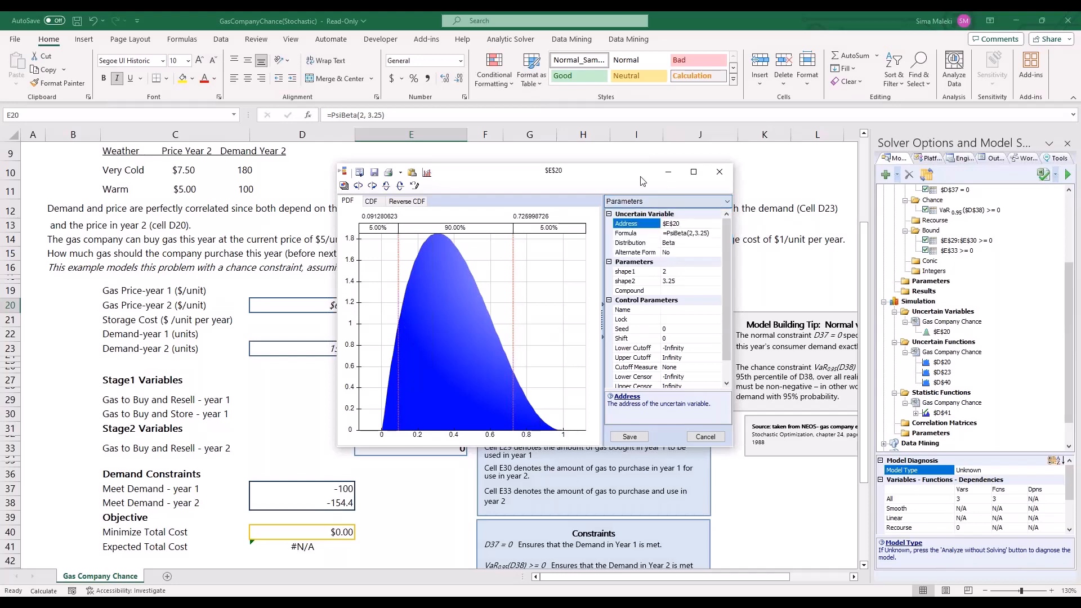
left_click(719, 174)
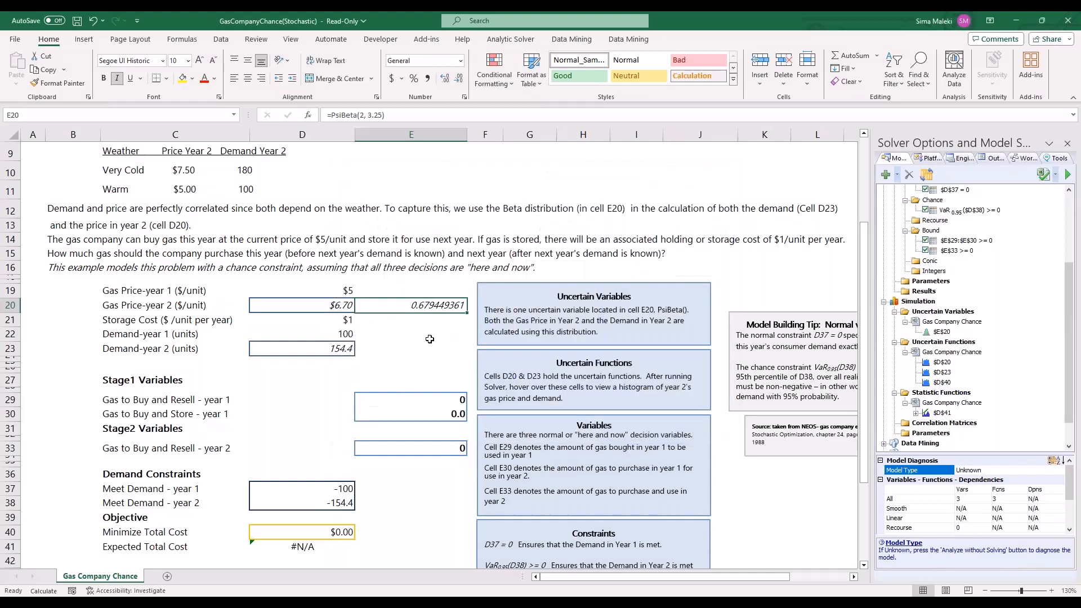
Inspect how the year-2 gas price formula in D20 and the year-2 demand formula in D23 depend on E20.
left_click(323, 305)
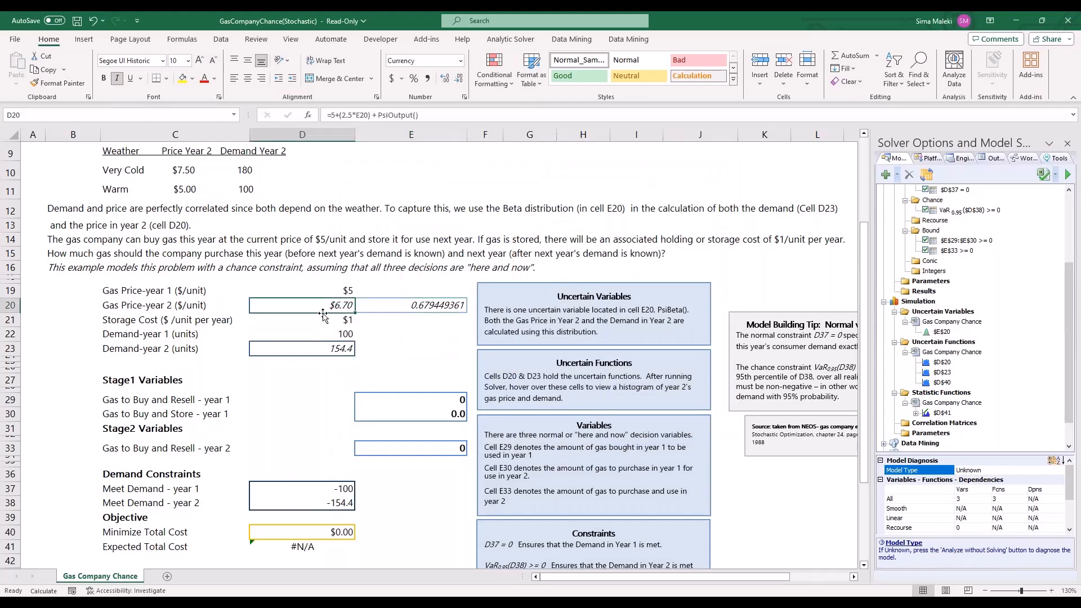
left_click(407, 310)
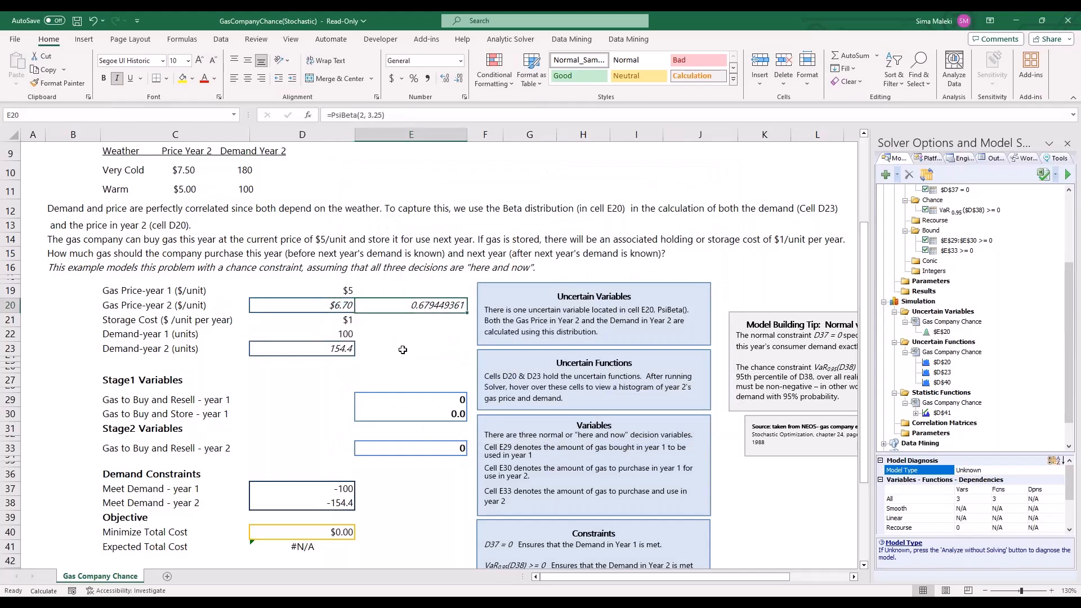
left_click(349, 349)
left_click(365, 115)
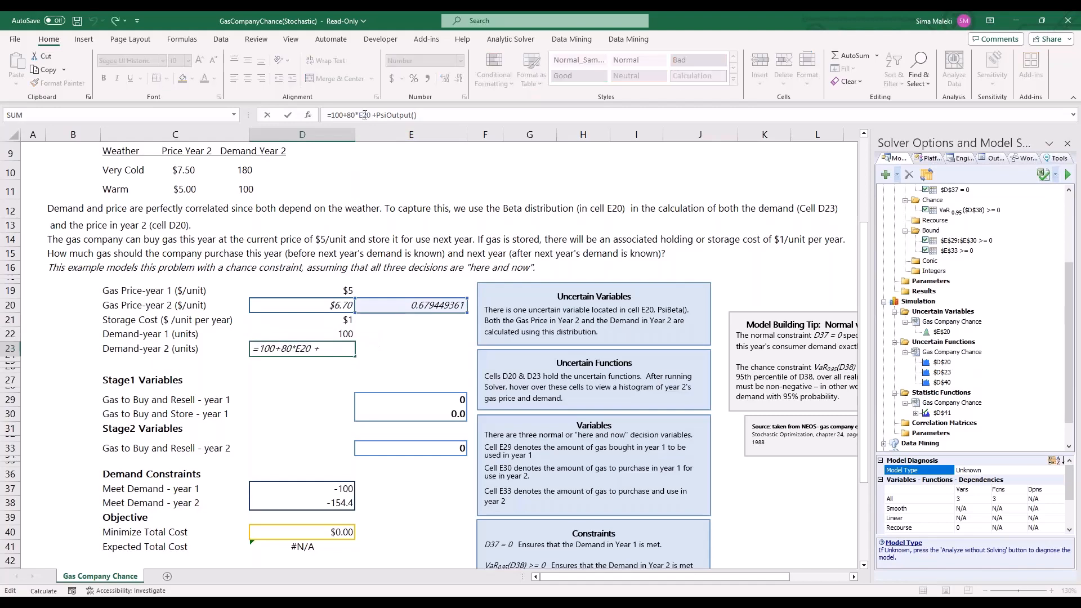
key("Escape")
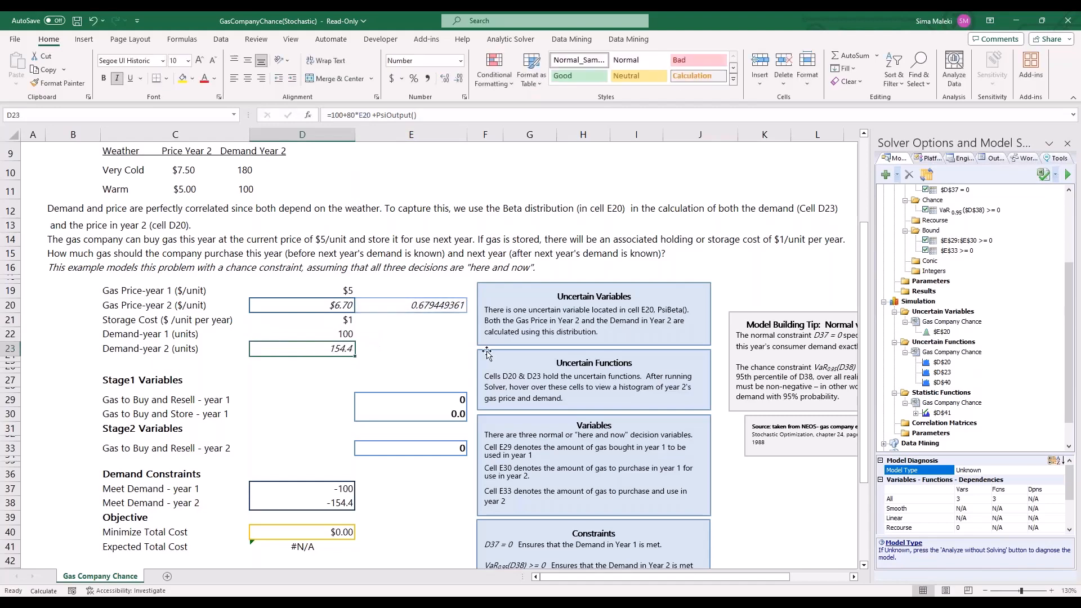
left_click(456, 366)
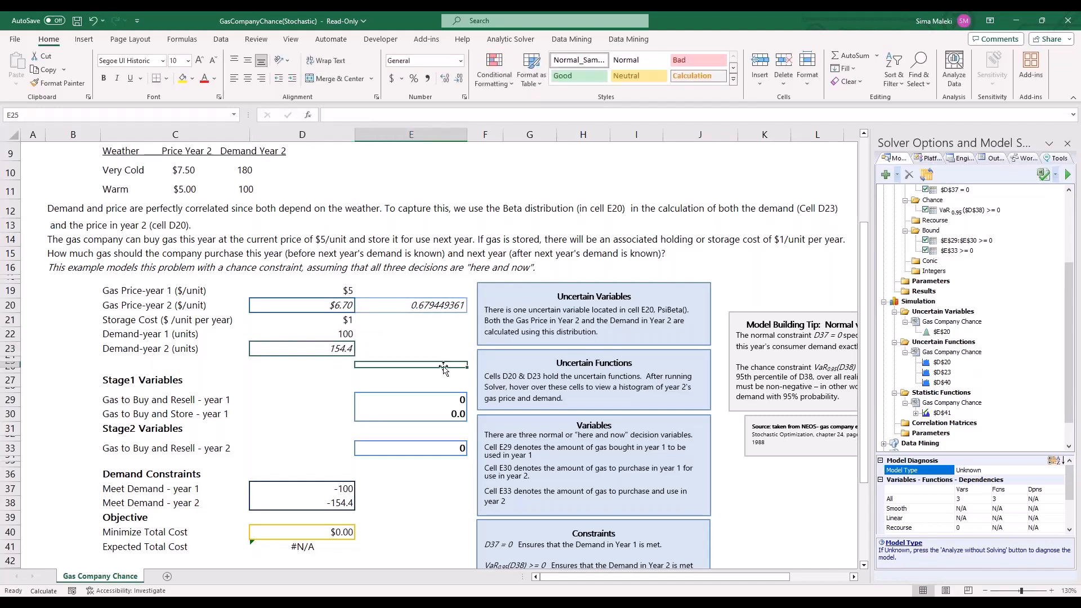
Review the weather table with the year-2 price and demand for the two scenarios.
scroll(228, 254, "up", 1)
left_click_drag(302, 165, 121, 218)
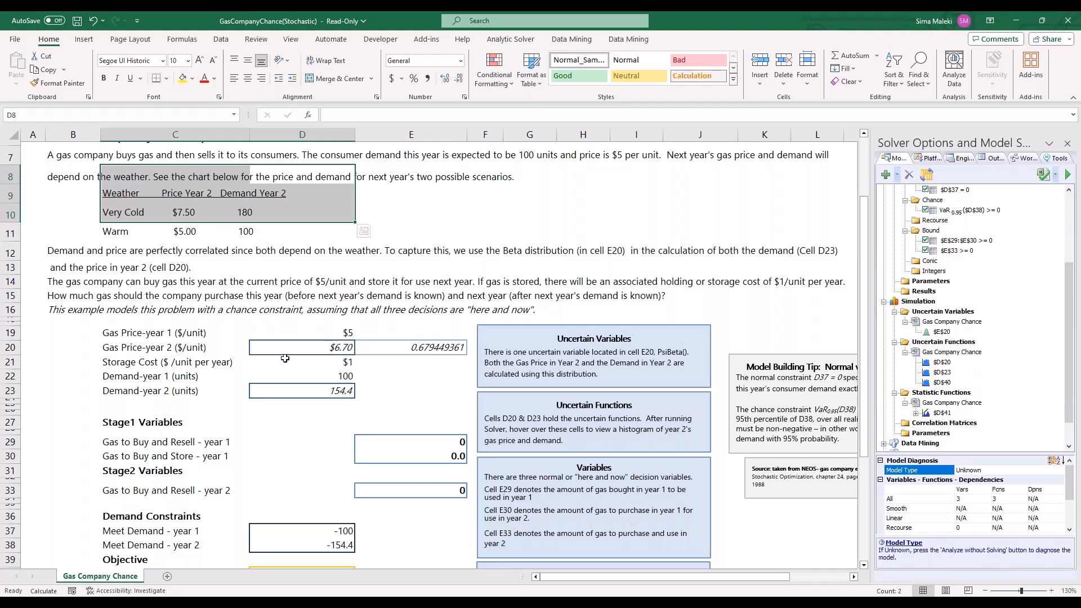
scroll(363, 231, "down", 2)
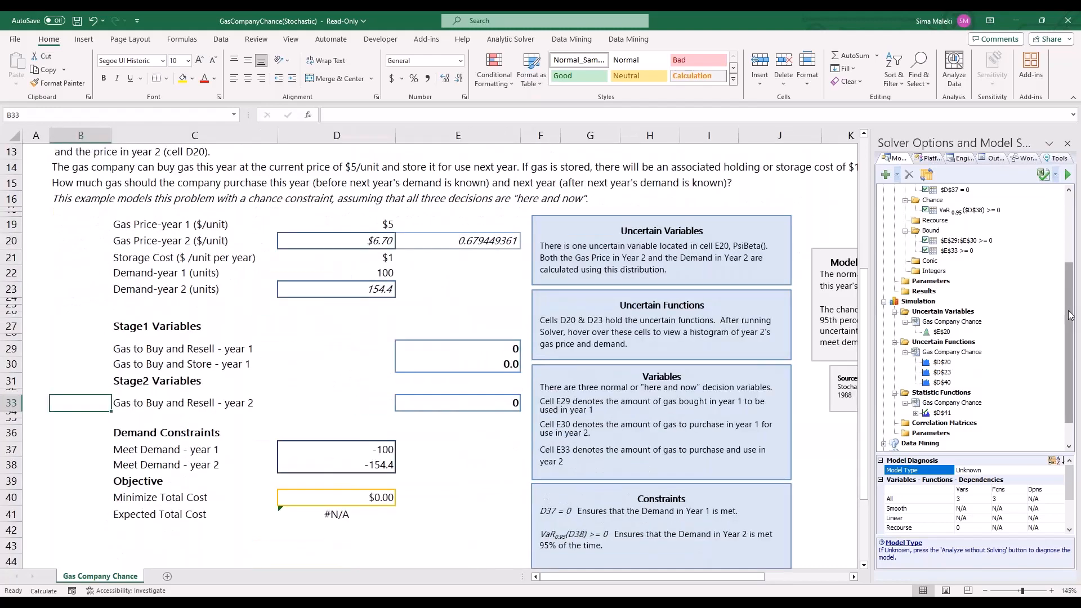
Examine the optimization model's decision variables and constraints, matching the variables to cells E29:E30 and E33.
left_click_drag(1070, 316, 1073, 209)
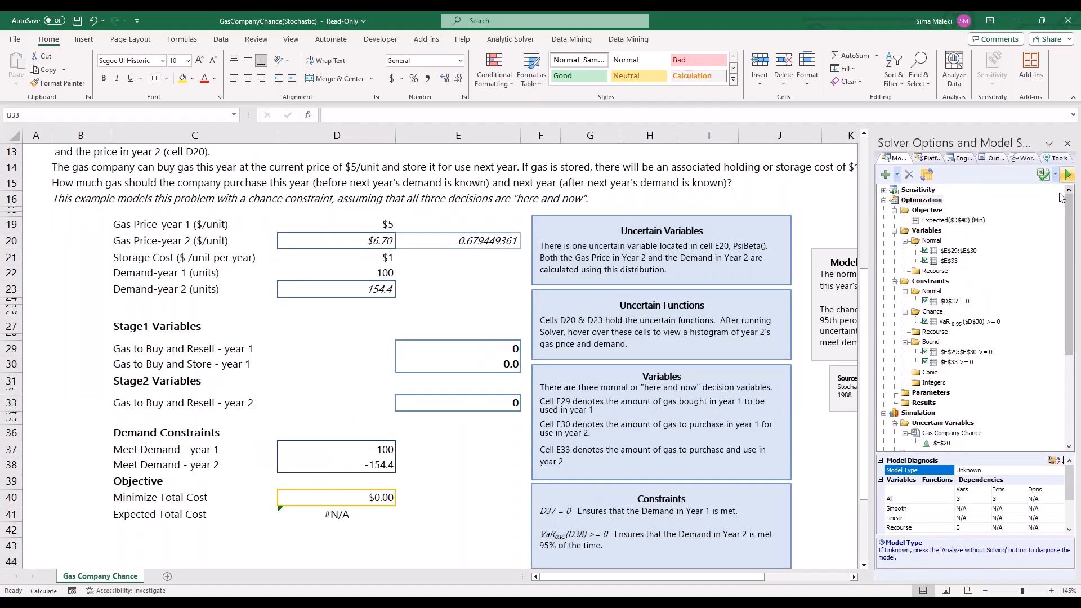
mouse_move(987, 275)
left_mouse_down()
mouse_move(901, 280)
mouse_move(999, 241)
mouse_move(927, 278)
mouse_move(862, 255)
mouse_move(491, 303)
mouse_move(473, 323)
mouse_move(530, 323)
left_mouse_up()
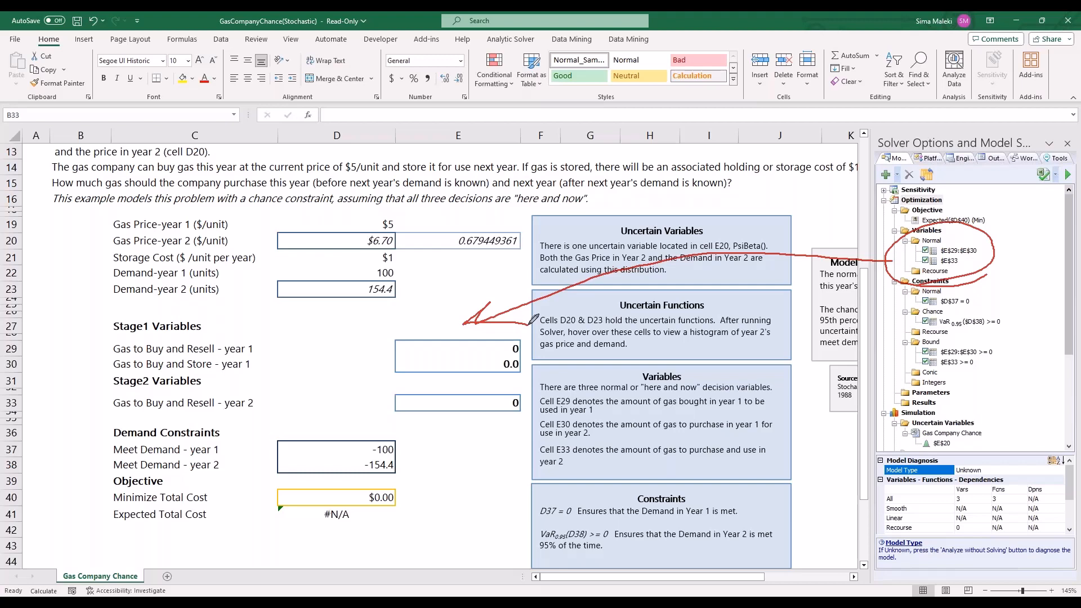
left_click_drag(496, 304, 535, 450)
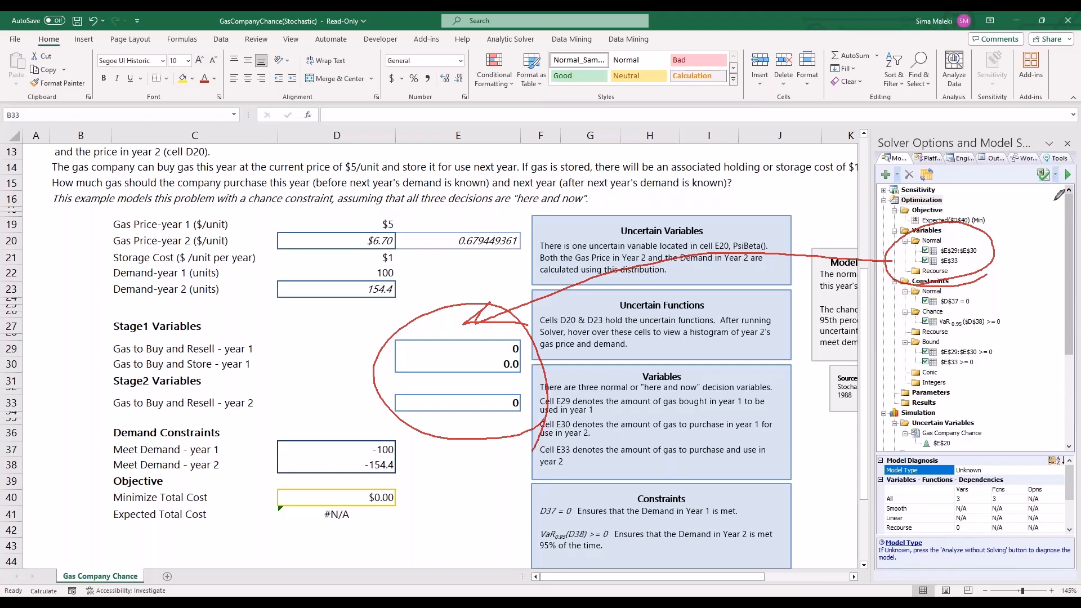
key("Escape")
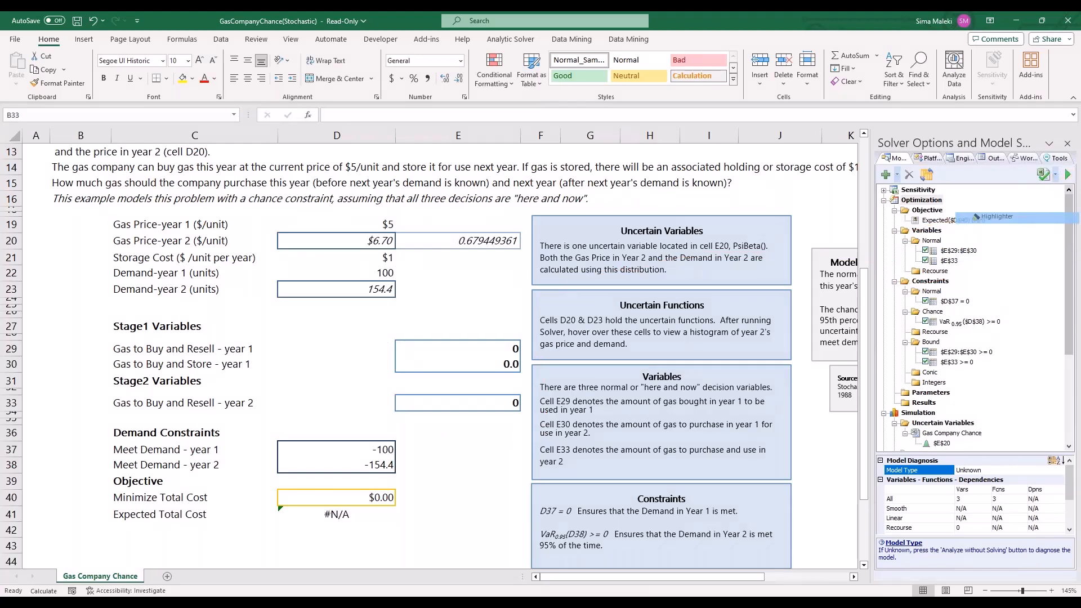
left_click(1028, 219)
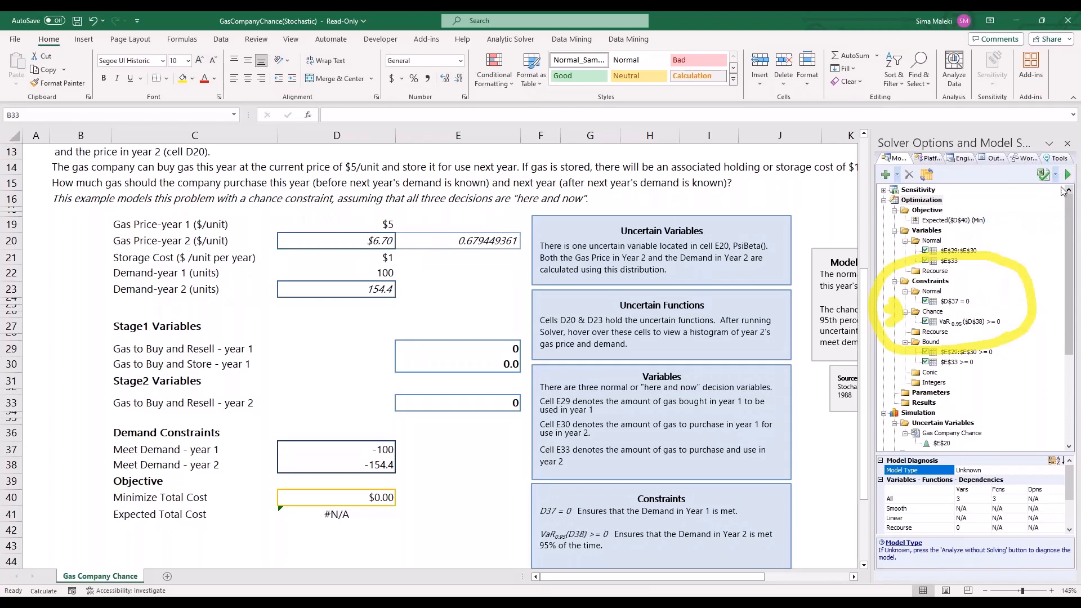
Examine the chance constraint on D38, including its available constraint types, and close its settings without changes.
left_click(969, 321)
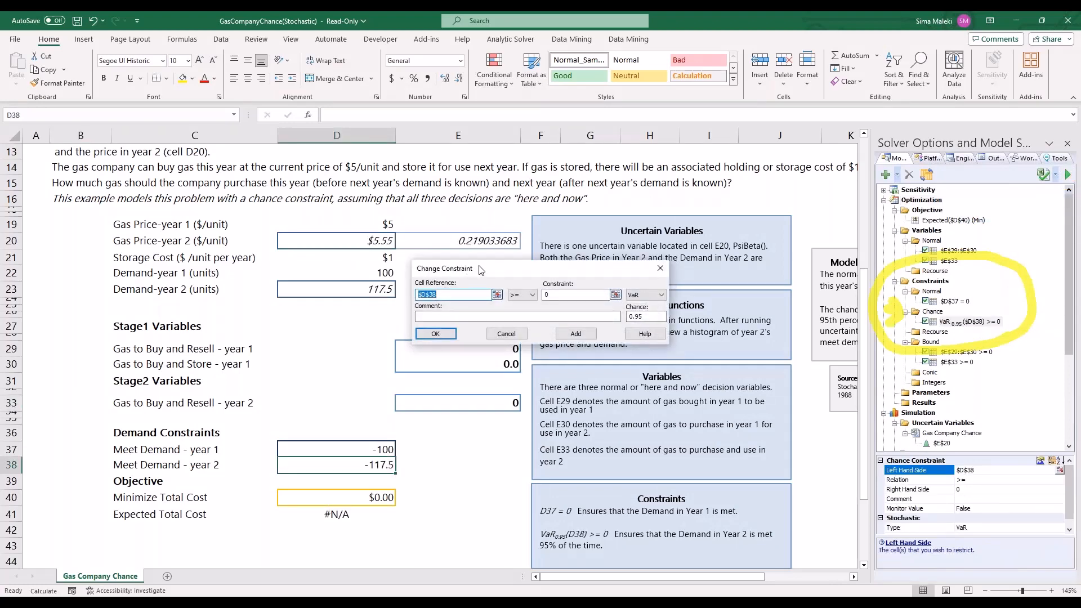
left_click_drag(478, 269, 513, 281)
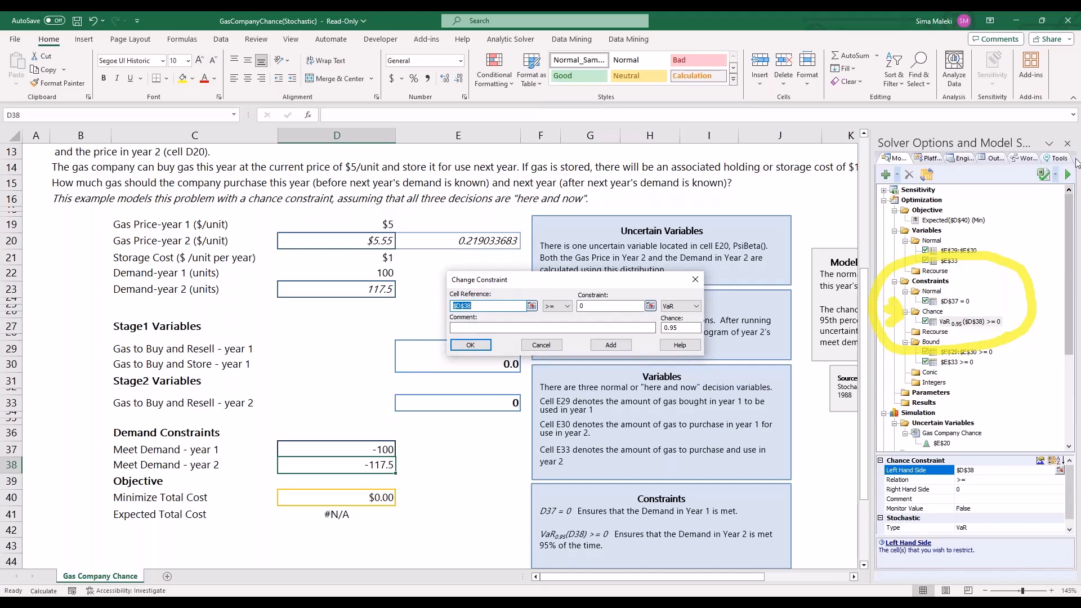
left_click(1054, 198)
mouse_move(707, 318)
left_mouse_down()
mouse_move(655, 325)
mouse_move(712, 312)
left_mouse_up()
left_click(1073, 178)
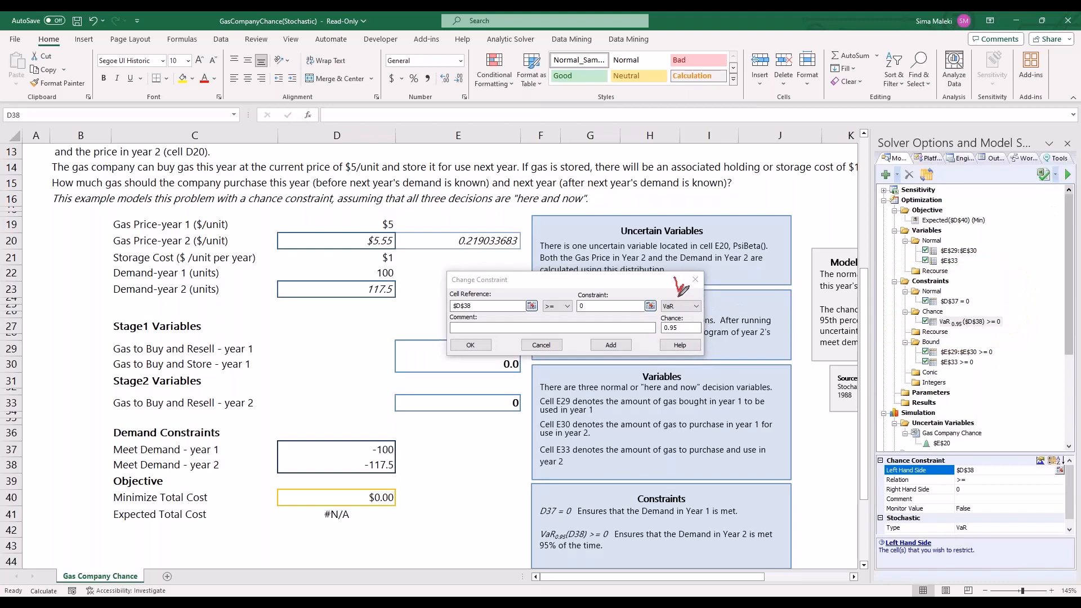
left_click_drag(671, 282, 683, 276)
left_click(1067, 184)
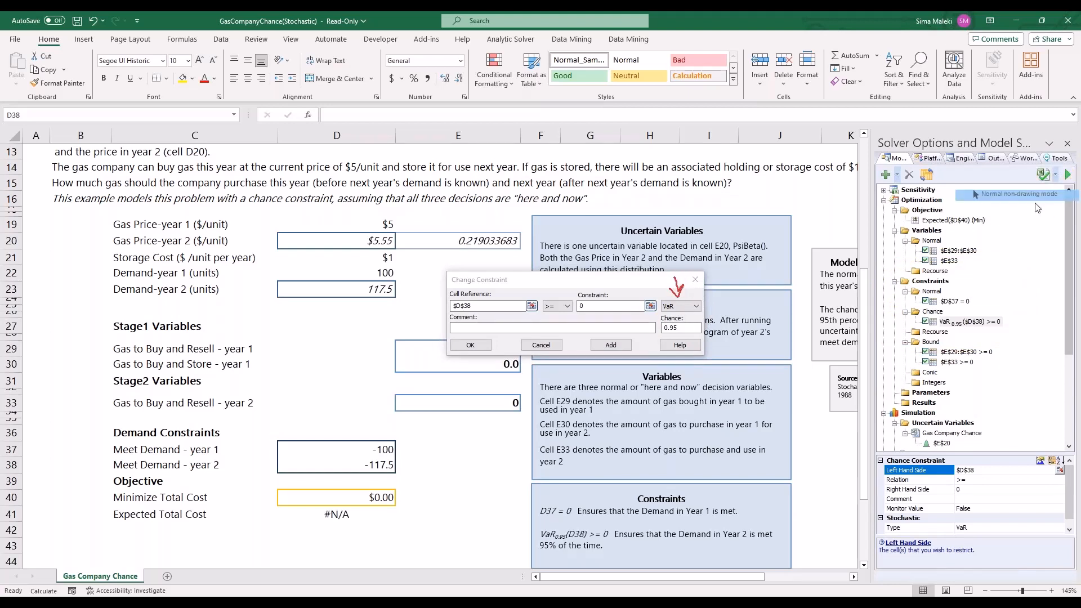
left_click(1035, 201)
left_click(690, 307)
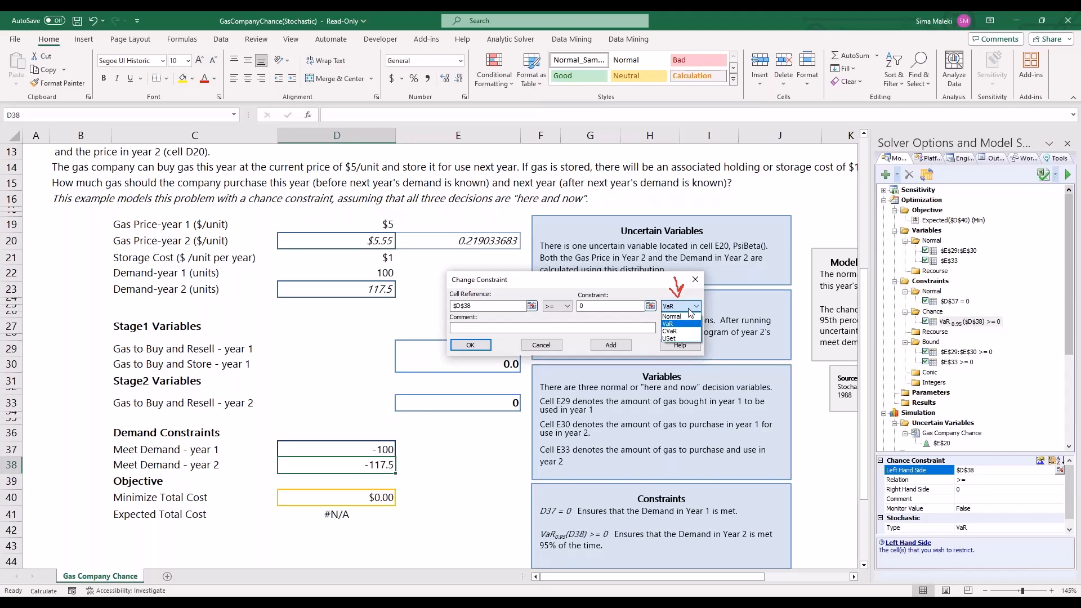
left_click(1067, 177)
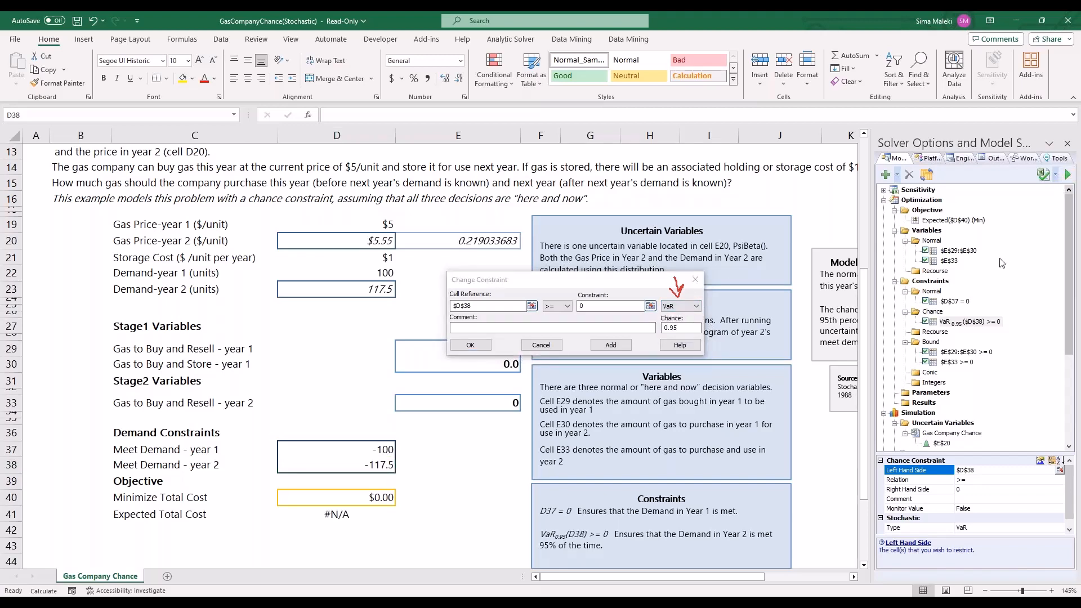
left_click(1079, 174)
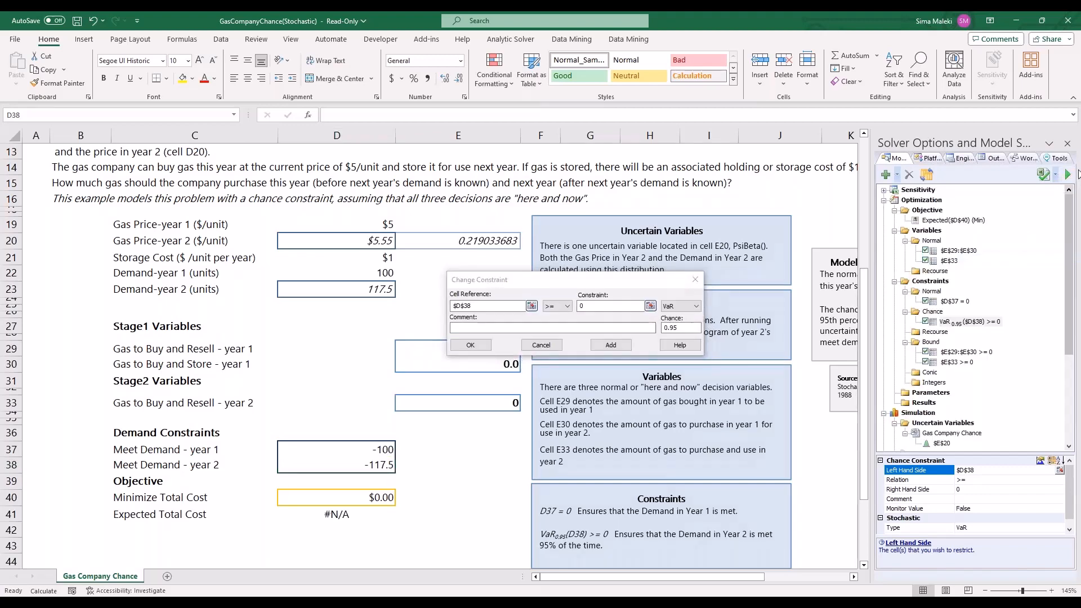
left_click(695, 280)
Examine the objective on D40, including its Expected type, the other available types and the minimize setting, and cancel without changes.
scroll(360, 310, "down", 2)
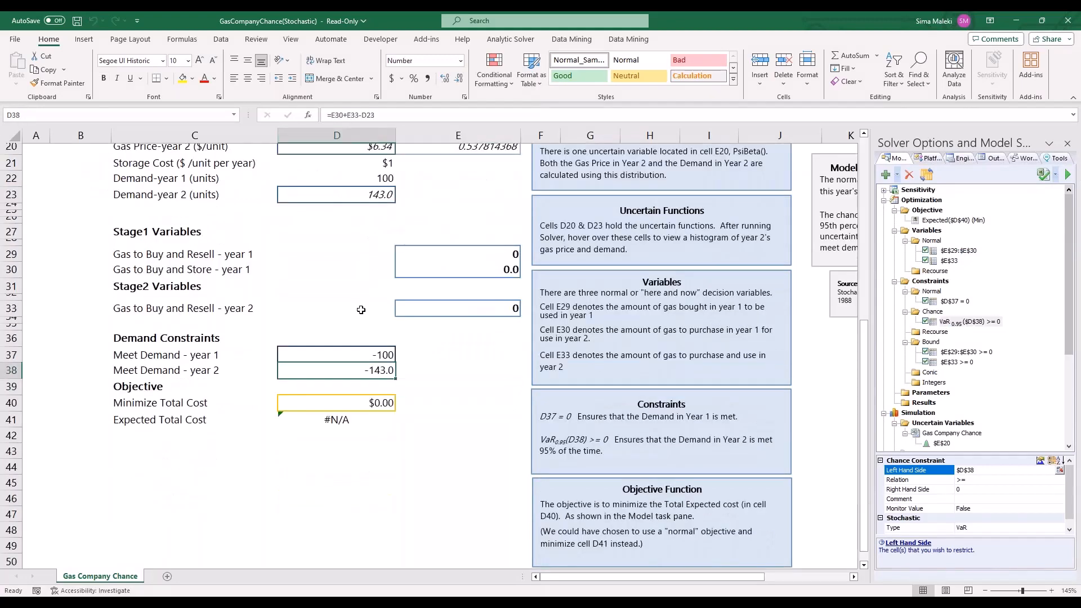
left_click(958, 221)
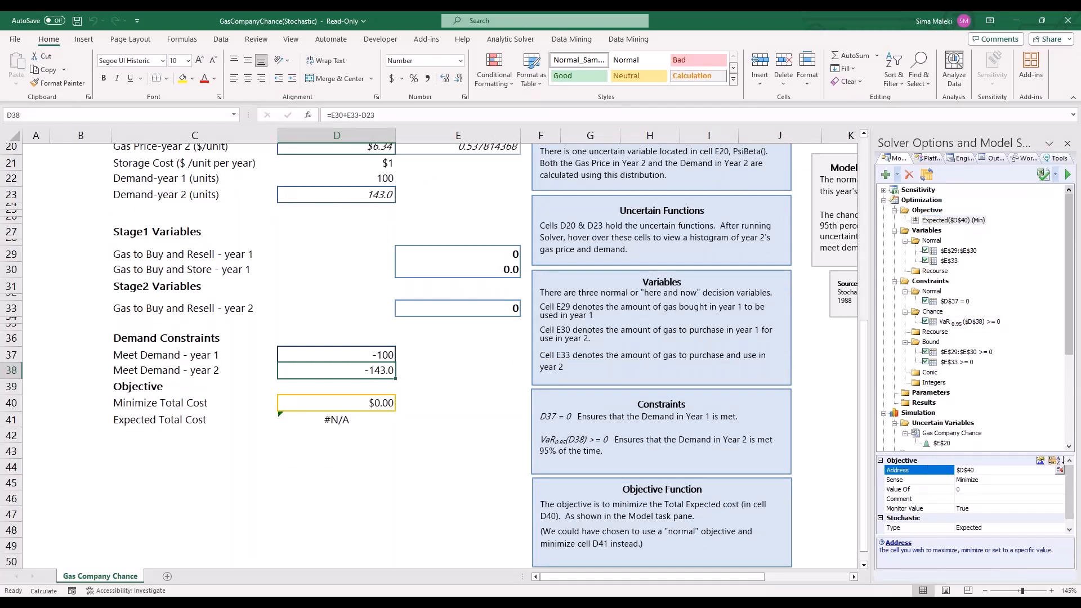
double_click(959, 220)
left_click_drag(521, 272, 380, 244)
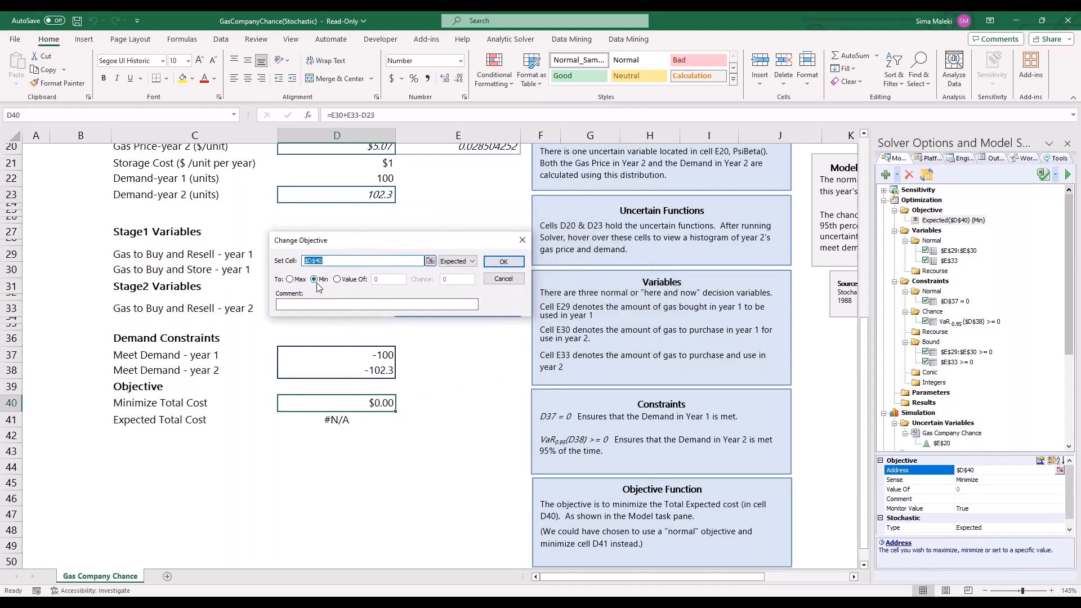
left_click(1067, 179)
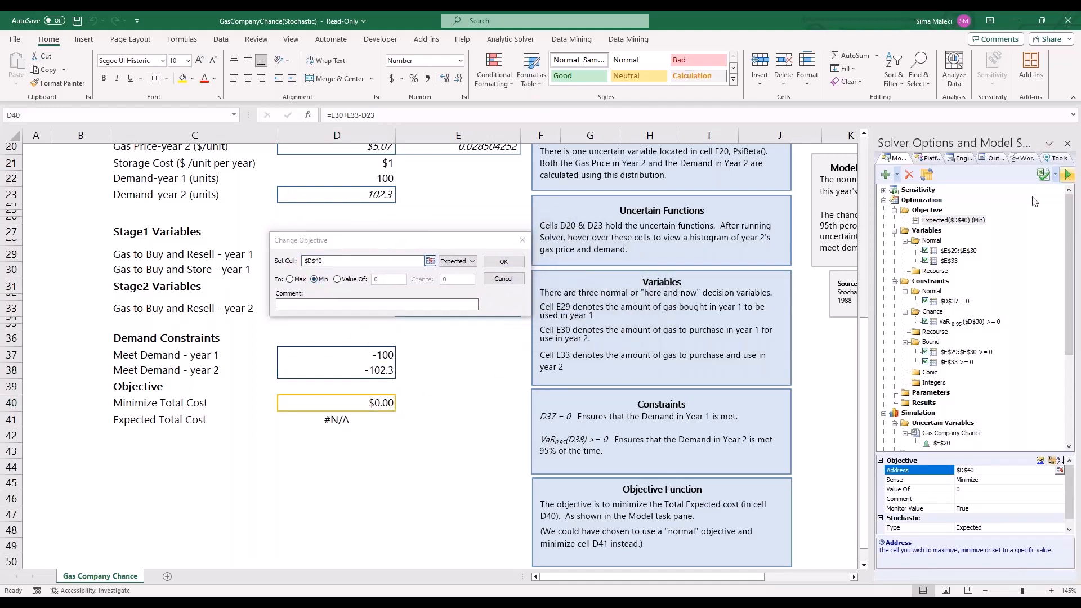
left_click(1004, 207)
mouse_move(461, 201)
left_mouse_down()
mouse_move(464, 246)
mouse_move(469, 230)
left_mouse_up()
left_click(472, 260)
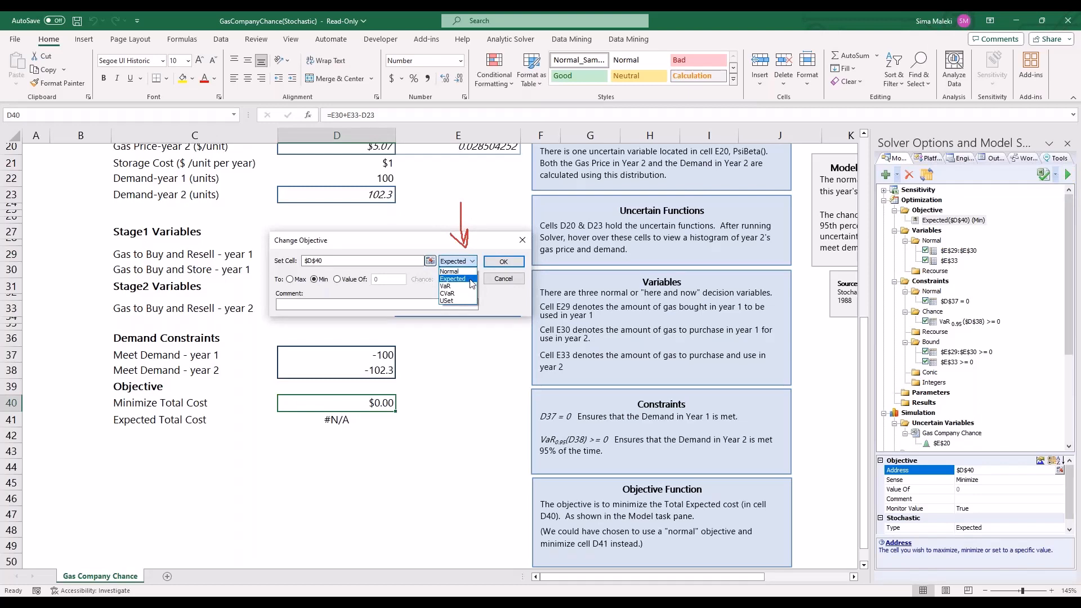
left_click(471, 279)
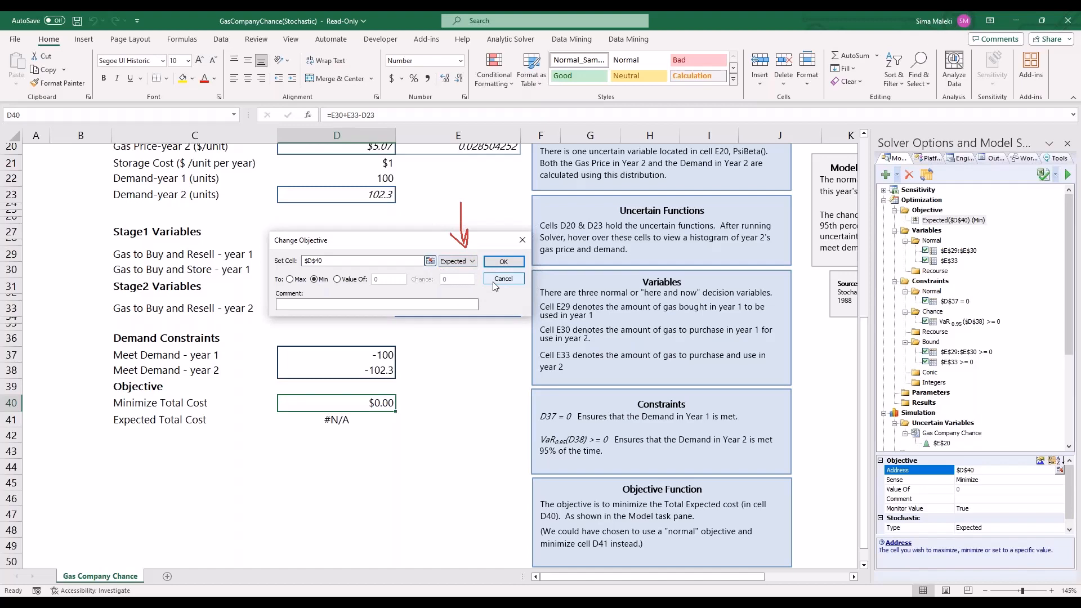
left_click(494, 286)
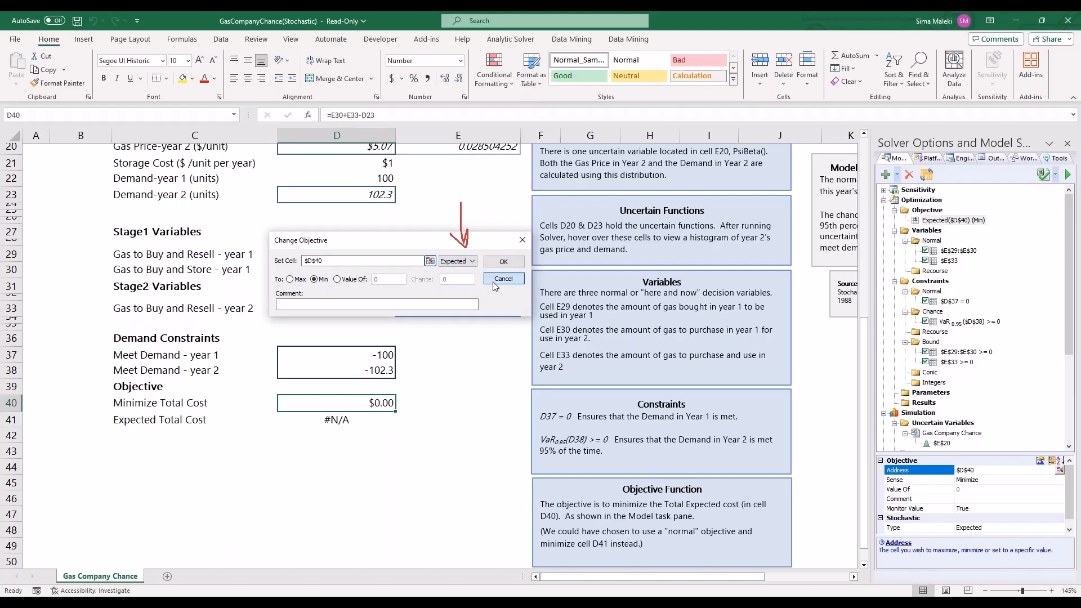
Browse the statistic functions available among the Analytic Solver simulation results, such as Mean, and close the list without inserting one.
left_click(447, 456)
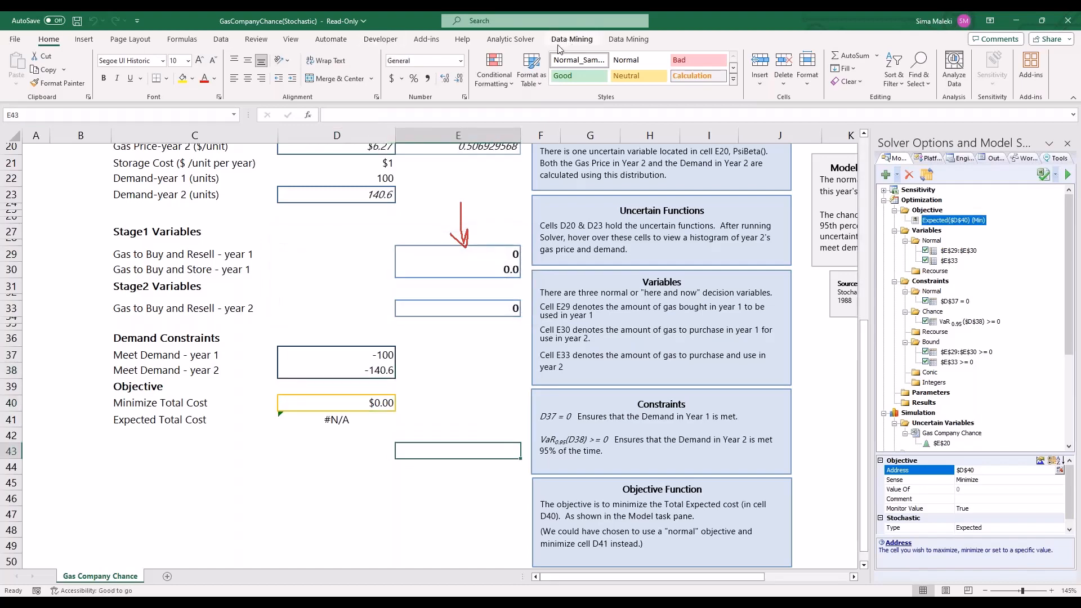
left_click(509, 40)
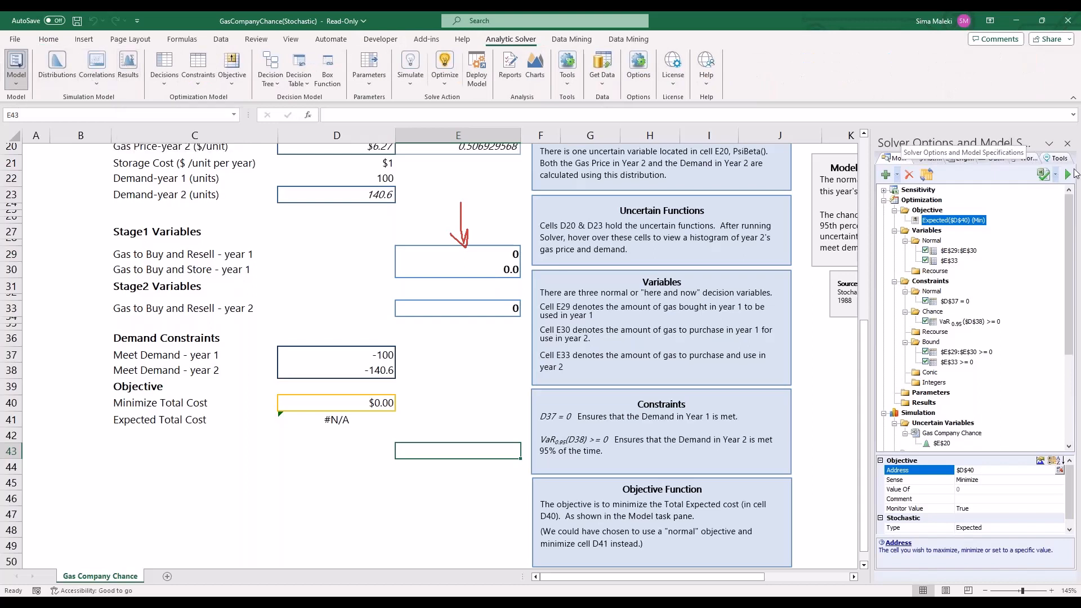
mouse_move(83, 146)
left_mouse_down()
mouse_move(25, 56)
mouse_move(117, 139)
mouse_move(75, 135)
left_mouse_up()
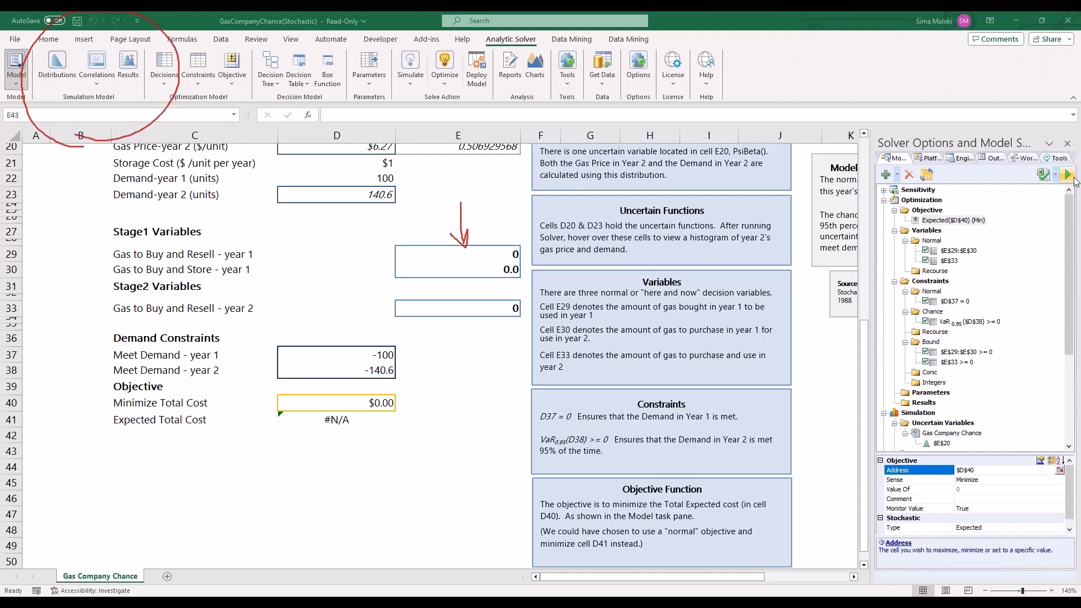
left_click(128, 65)
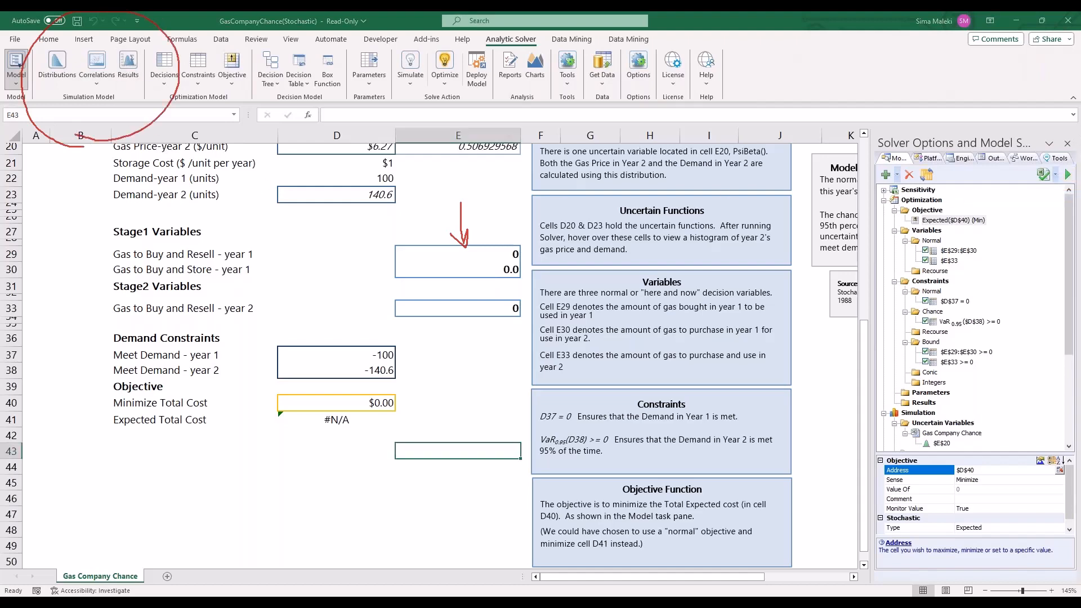
left_click(397, 256)
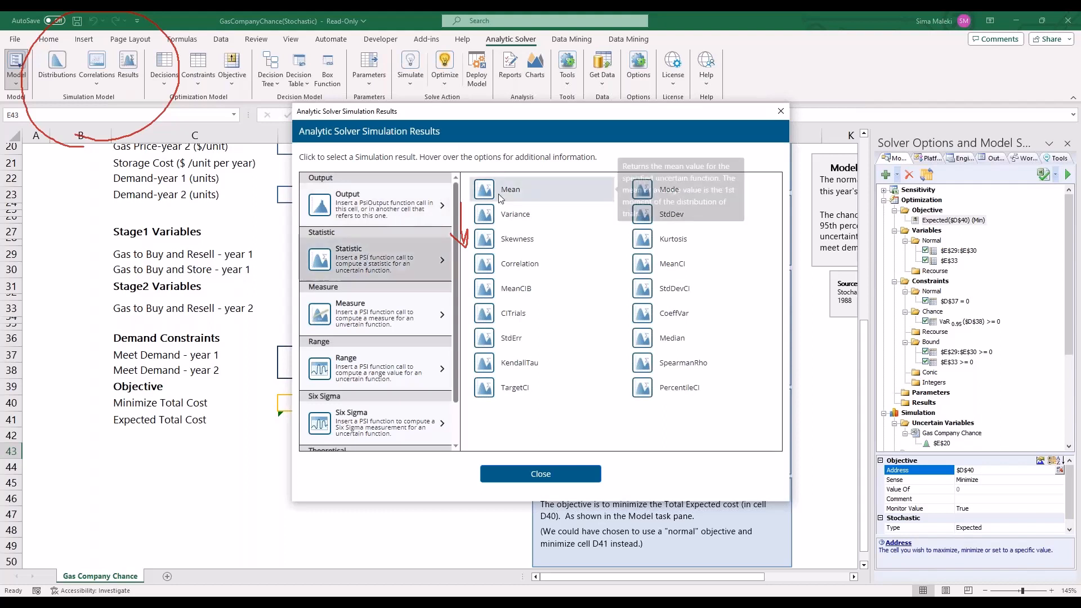
left_click(782, 116)
left_click(455, 437)
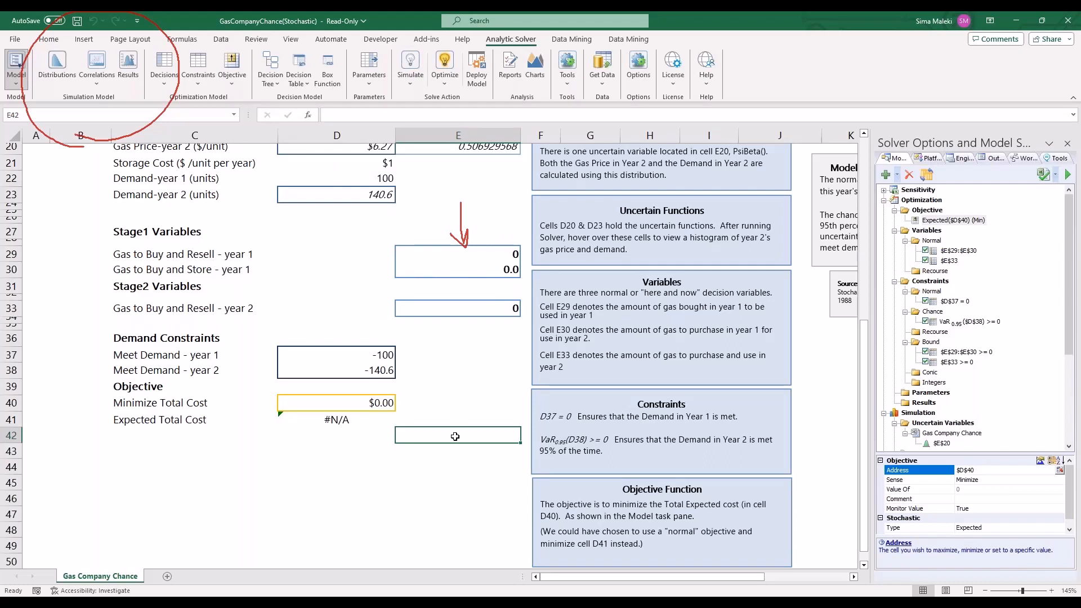
left_click(1021, 210)
left_click(1001, 253)
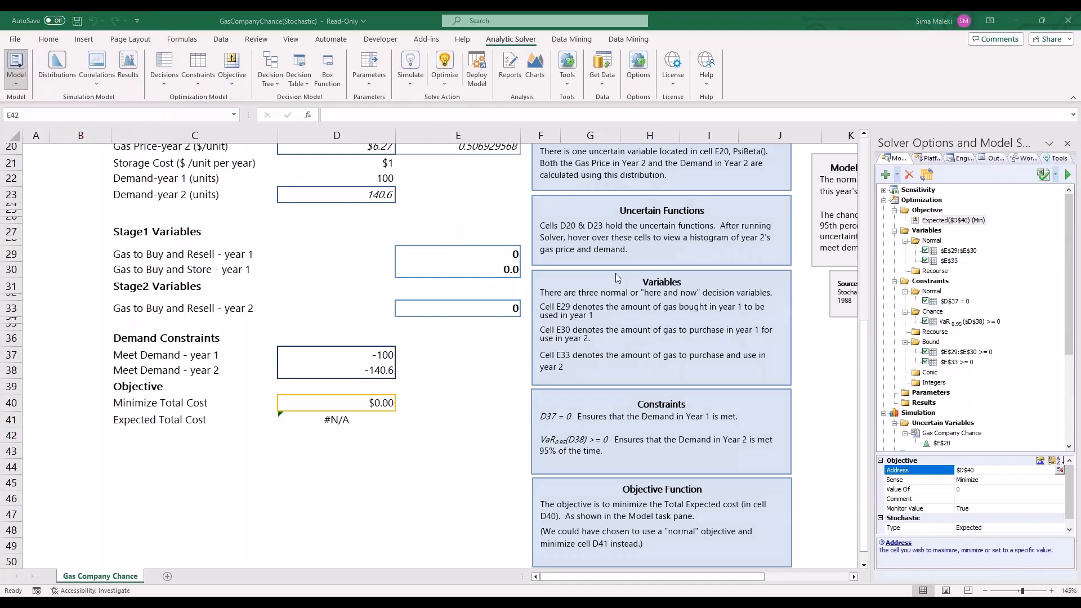
Widen the solver options and model specifications pane and analyze the original model without solving it.
left_click(452, 468)
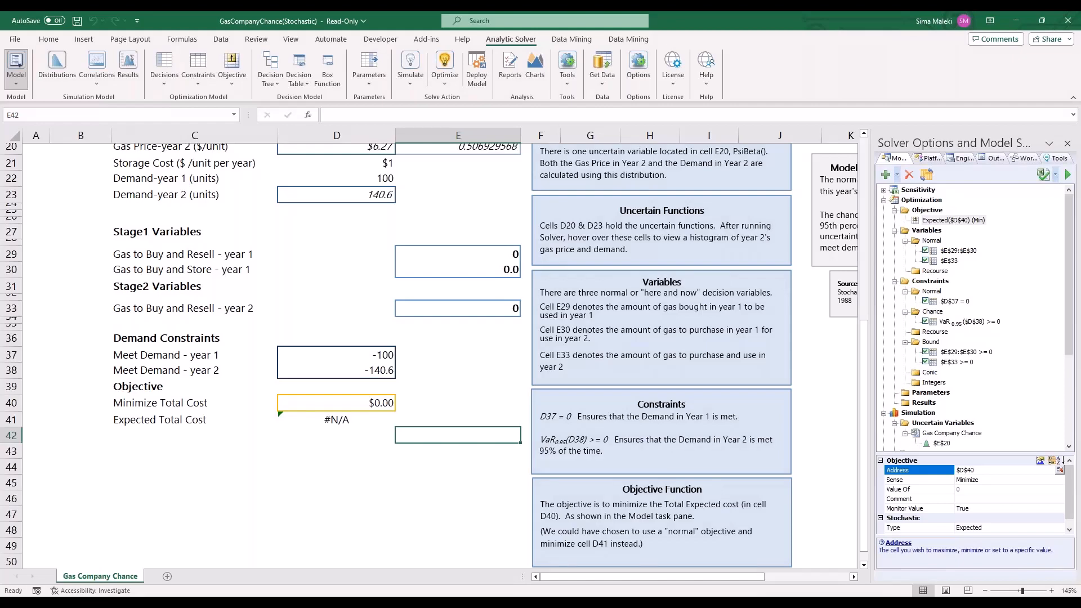
scroll(434, 355, "down", 1)
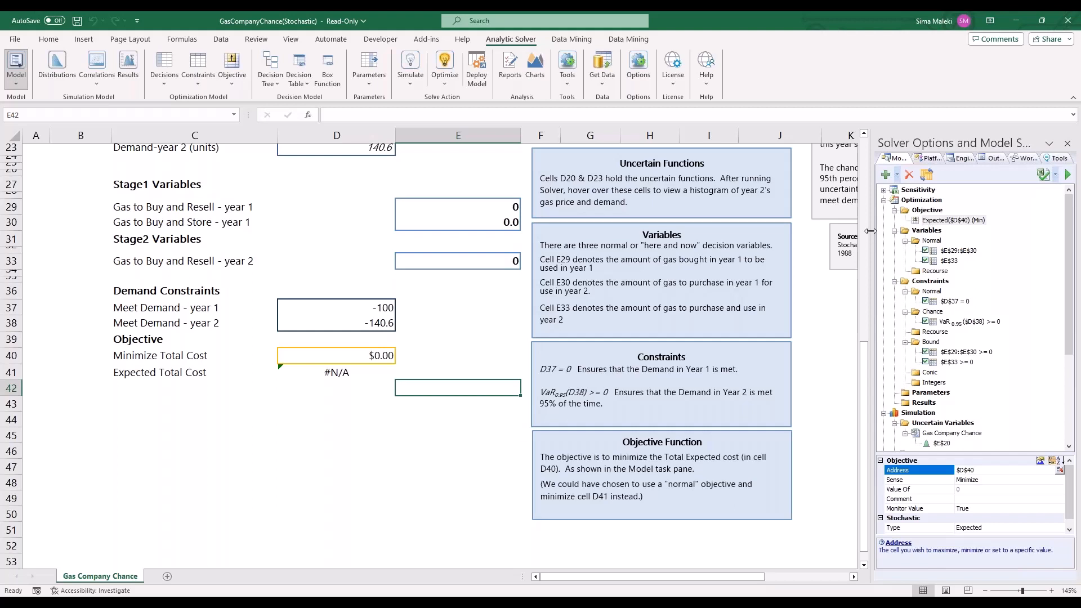
left_click_drag(867, 231, 802, 231)
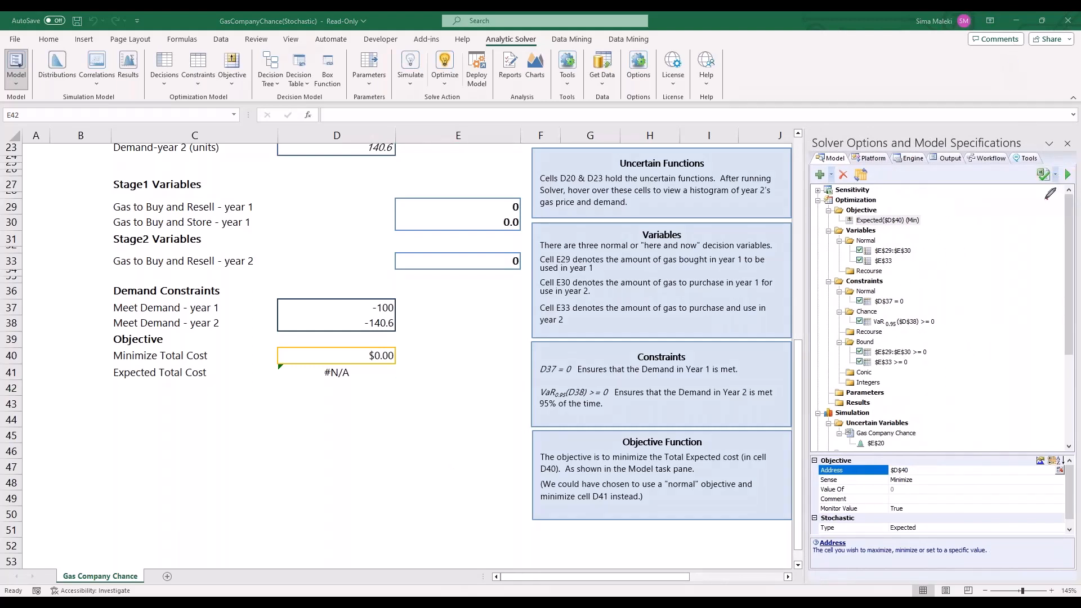
mouse_move(1048, 198)
left_mouse_down()
mouse_move(1039, 155)
mouse_move(1057, 165)
mouse_move(1053, 196)
mouse_move(1037, 191)
left_mouse_up()
left_click(1055, 179)
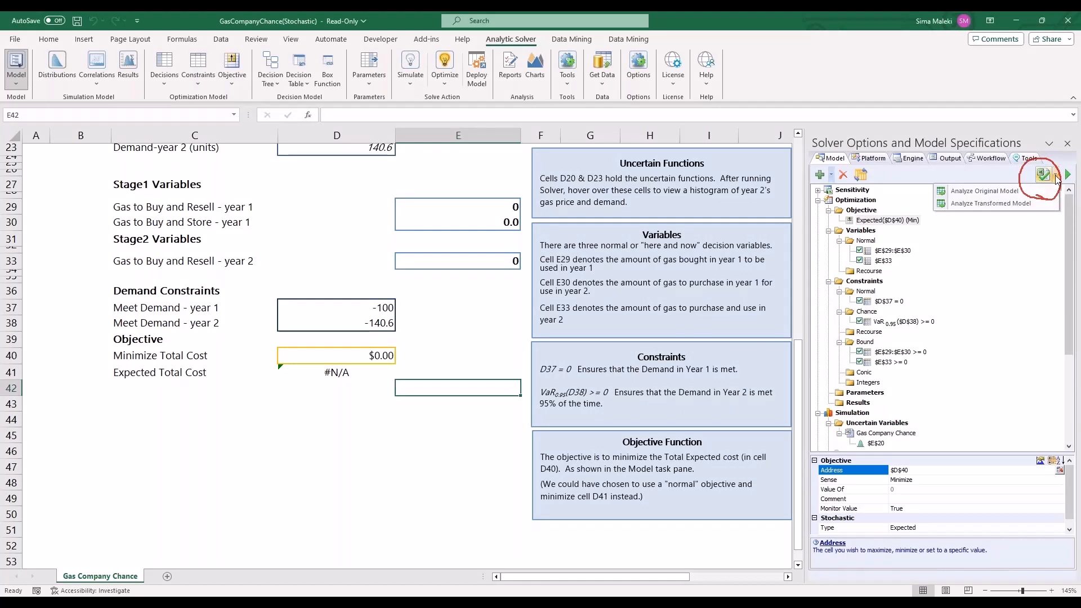
left_click(999, 191)
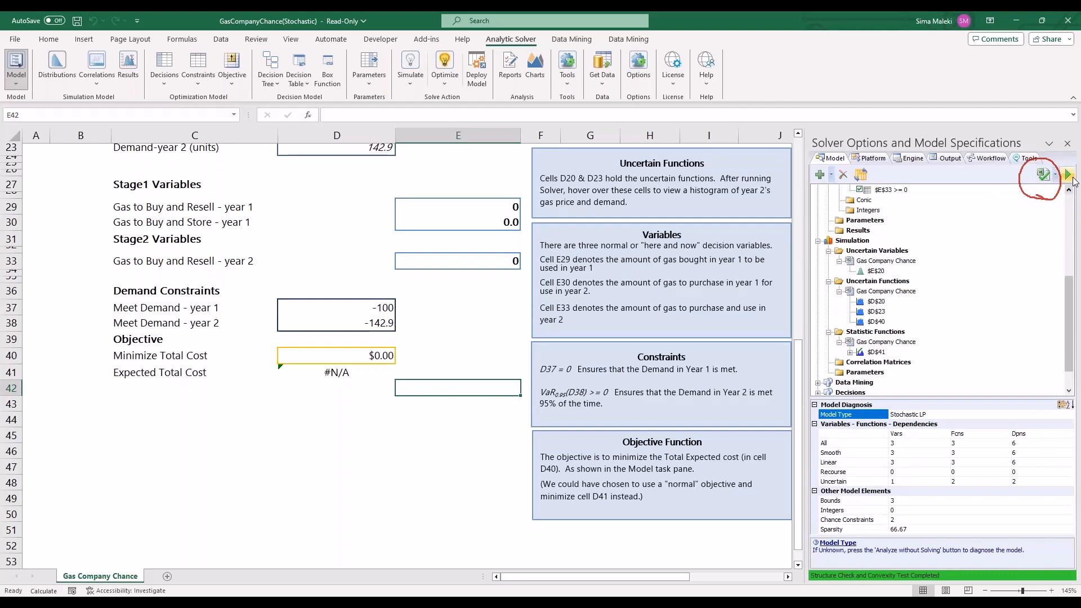
Examine the model diagnosis for the model type and the numbers of variables, functions, recourse and uncertain elements.
left_click(1069, 175)
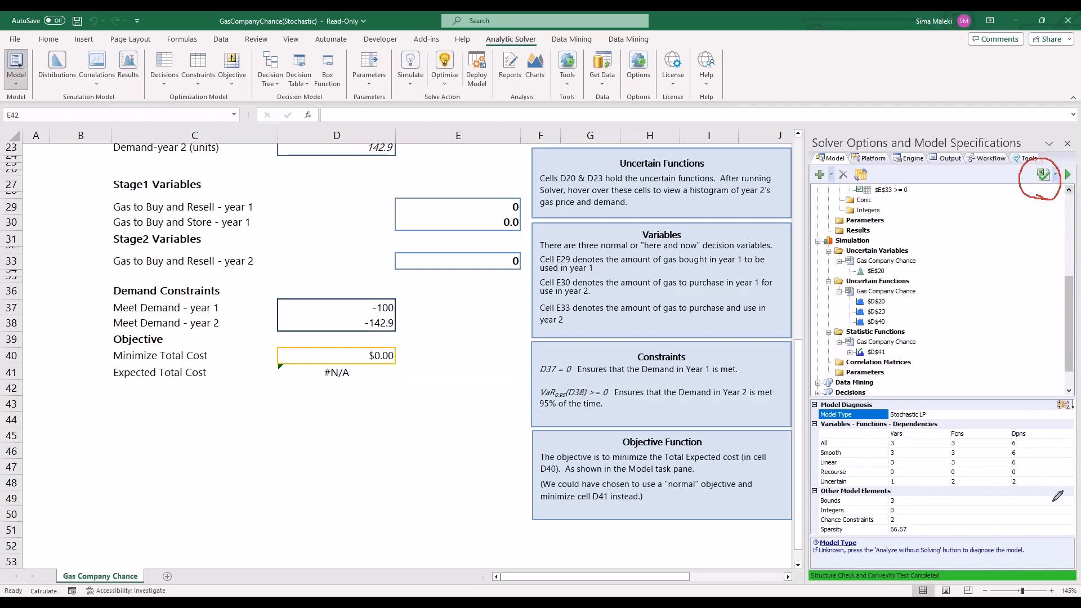
mouse_move(1051, 504)
left_mouse_down()
mouse_move(840, 566)
mouse_move(959, 367)
mouse_move(1051, 502)
mouse_move(1047, 515)
left_mouse_up()
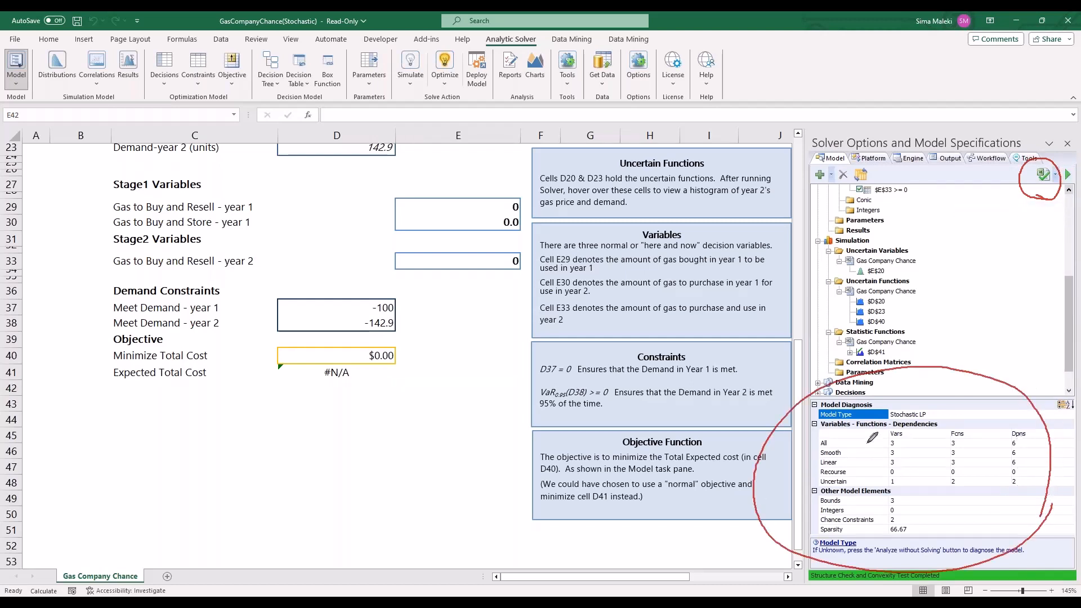
mouse_move(897, 444)
left_mouse_down()
mouse_move(874, 433)
mouse_move(918, 419)
mouse_move(900, 446)
mouse_move(895, 491)
mouse_move(901, 465)
mouse_move(891, 477)
left_mouse_up()
mouse_move(959, 478)
left_mouse_down()
mouse_move(943, 489)
mouse_move(957, 467)
left_mouse_up()
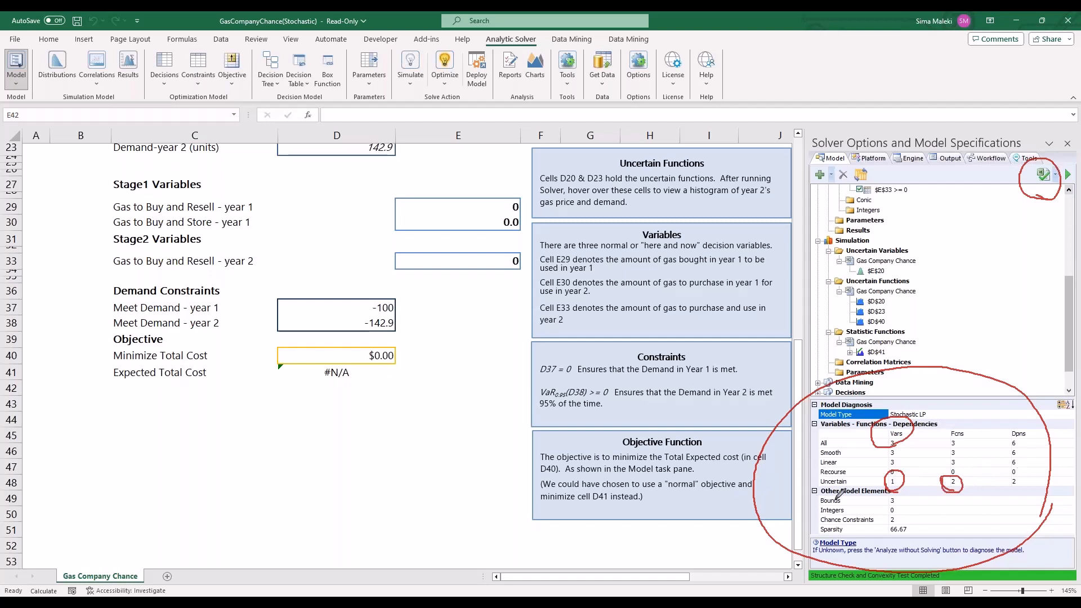
left_click_drag(808, 470, 815, 470)
mouse_move(898, 469)
left_mouse_down()
mouse_move(874, 474)
mouse_move(916, 468)
mouse_move(895, 483)
left_mouse_up()
Generate the Uncertainty Report from the optimization reports.
left_click(405, 393)
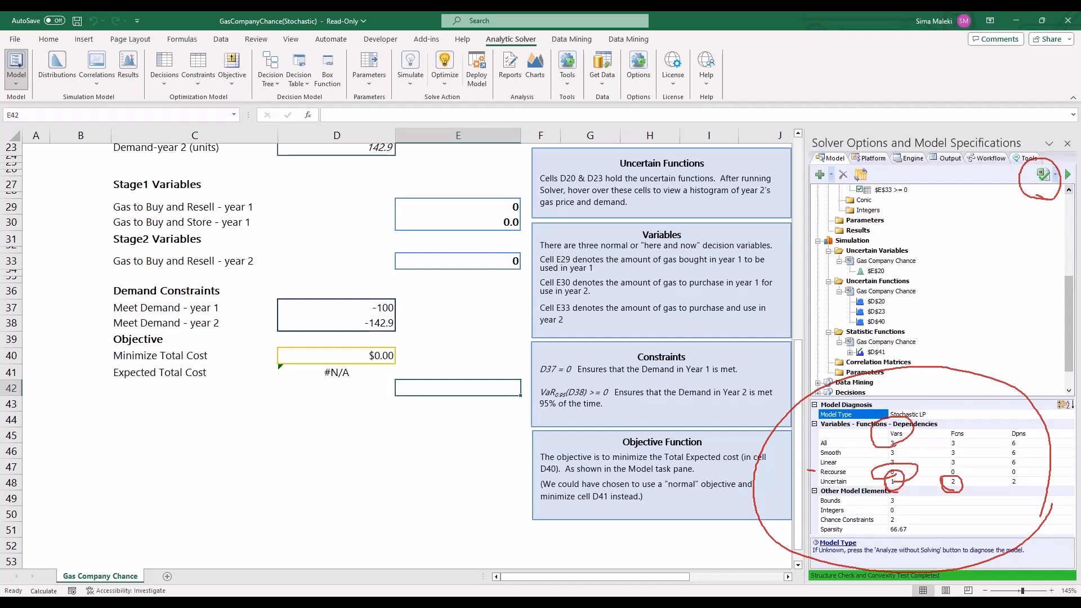
left_click(506, 79)
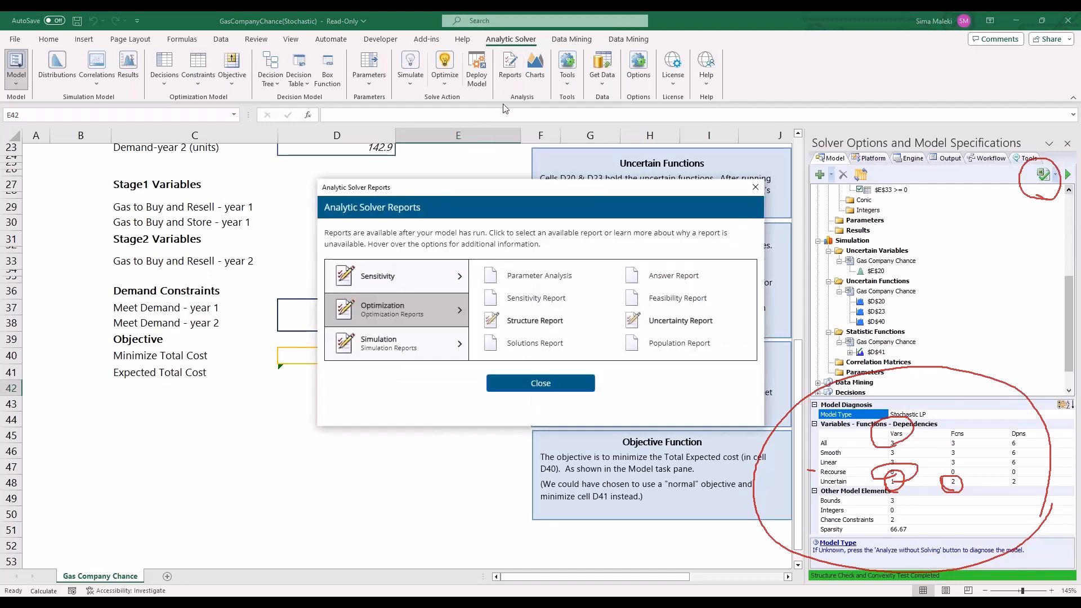
mouse_move(673, 330)
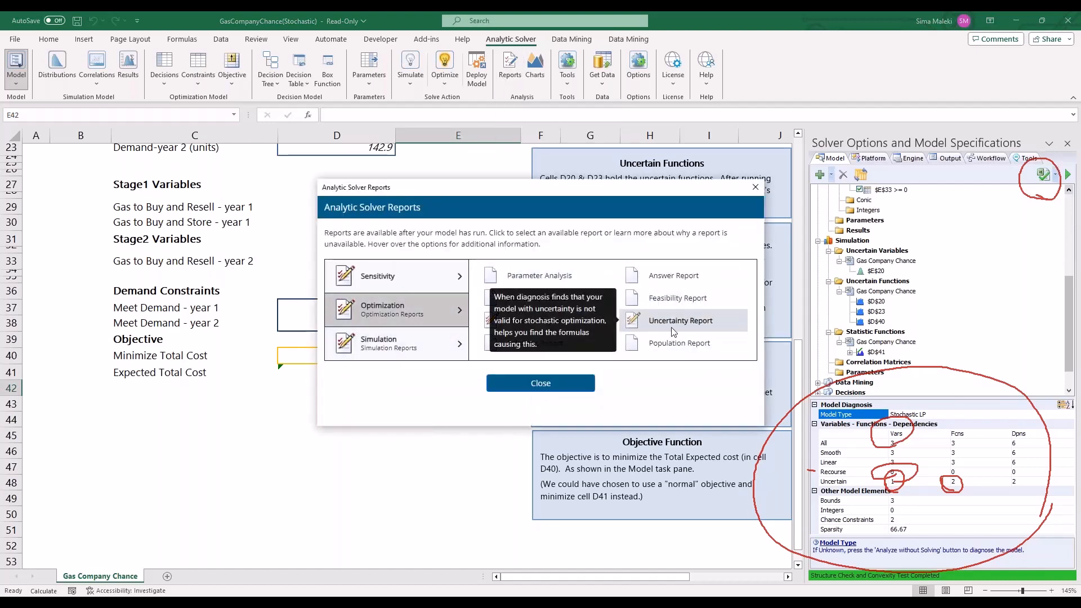
left_click(678, 322)
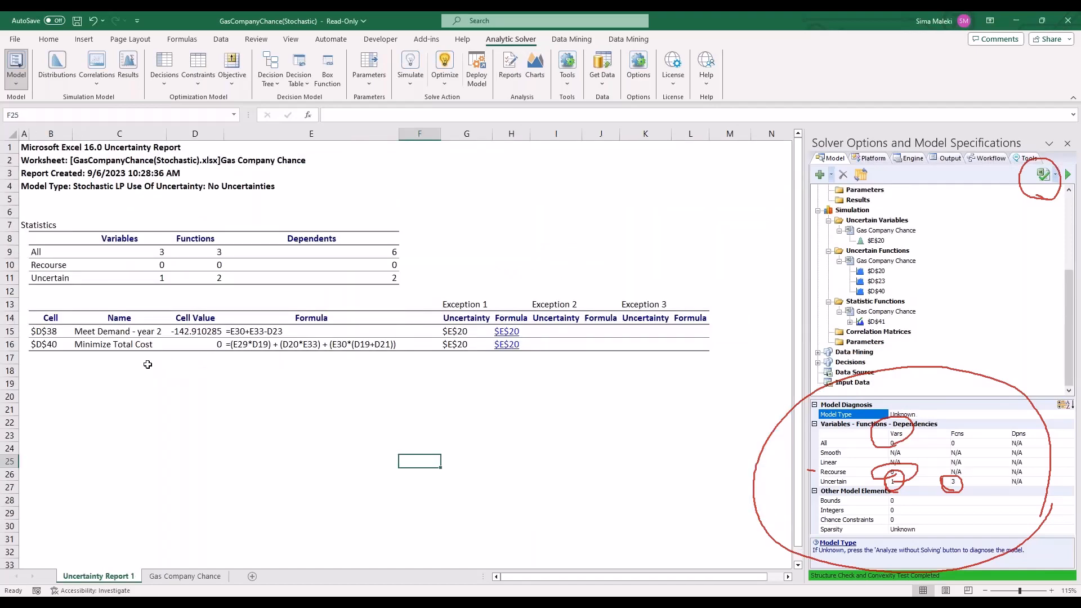
Review the Uncertainty Report's statistics and return to the Gas Company Chance sheet.
left_click_drag(47, 203, 379, 278)
left_click(443, 268)
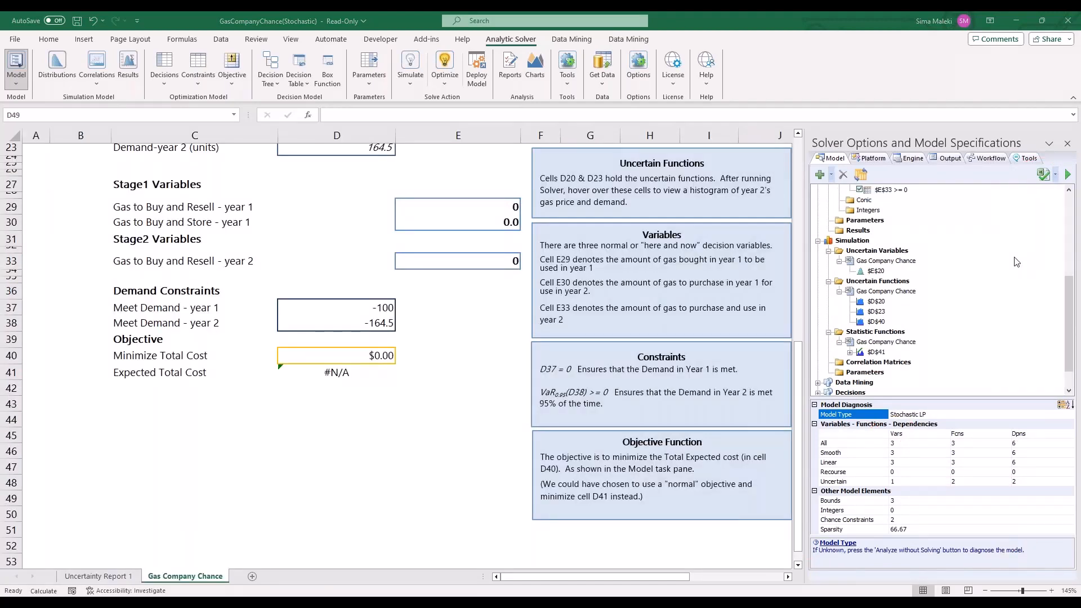
left_click(453, 328)
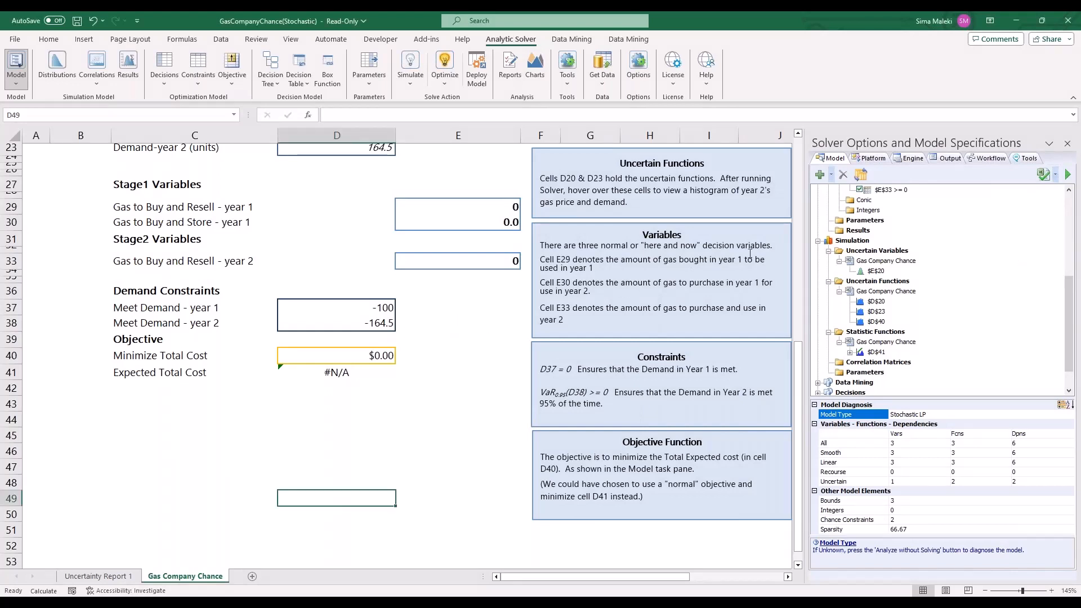
Analyze the transformed model without solving it, continuing through Guided Mode past the transformation results.
left_click(1055, 175)
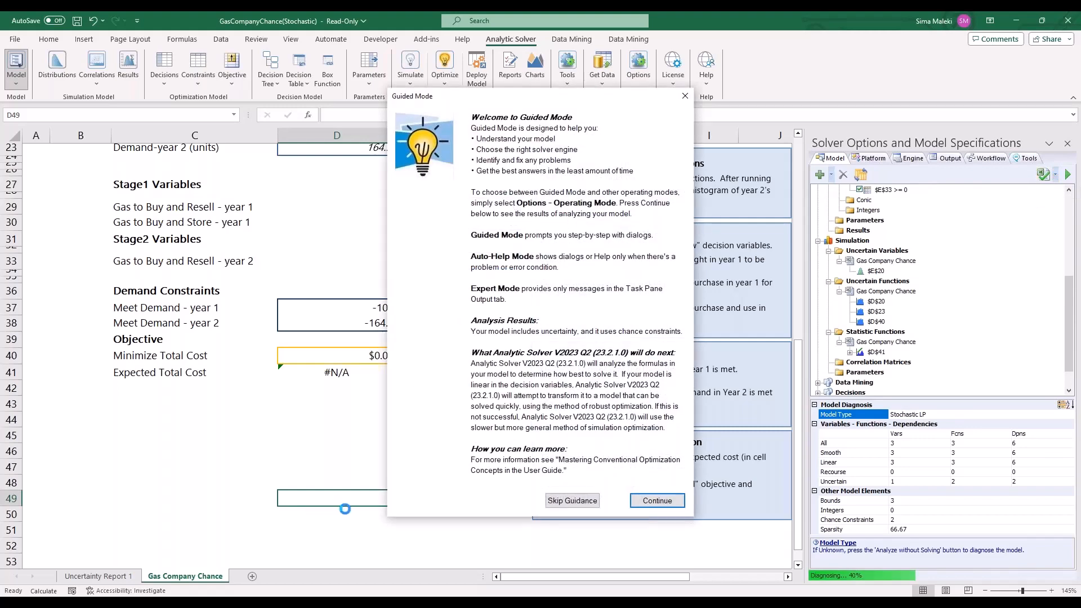
left_click(644, 501)
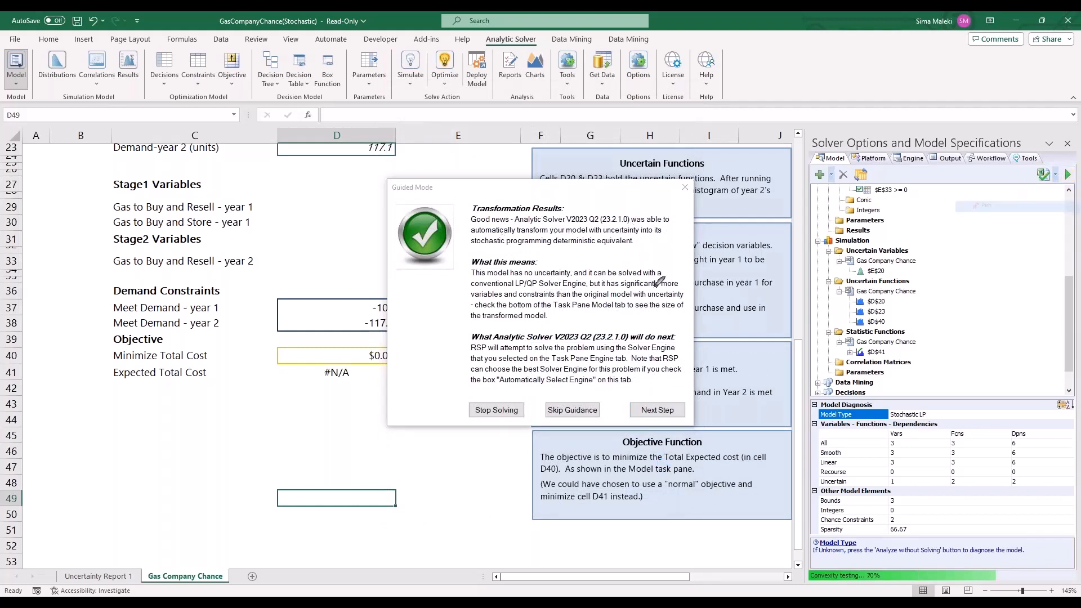
mouse_move(667, 243)
left_mouse_down()
mouse_move(433, 242)
mouse_move(682, 179)
mouse_move(662, 242)
left_mouse_up()
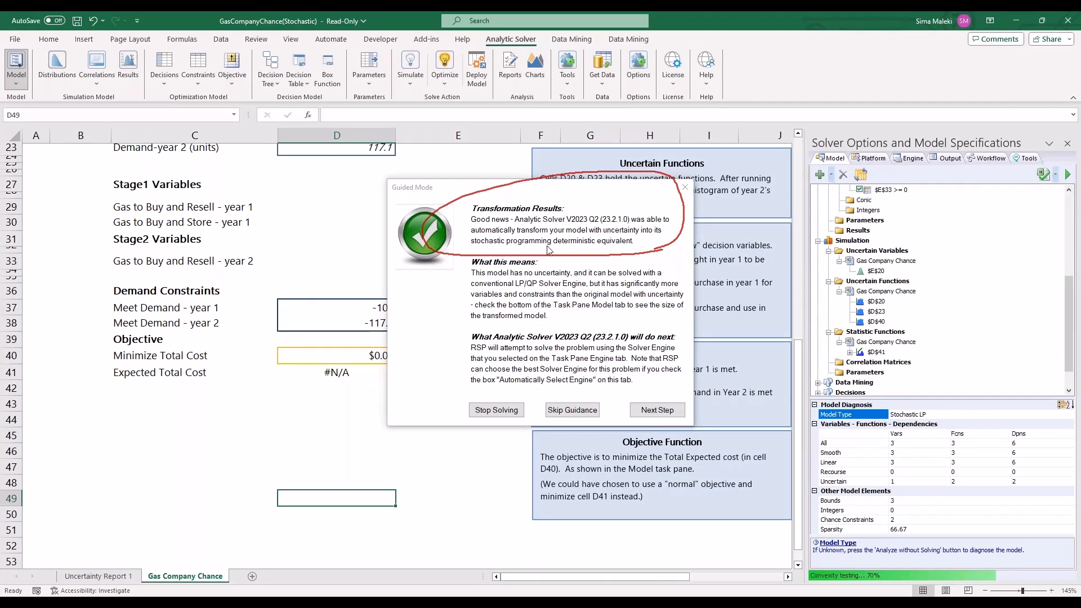
left_click(655, 410)
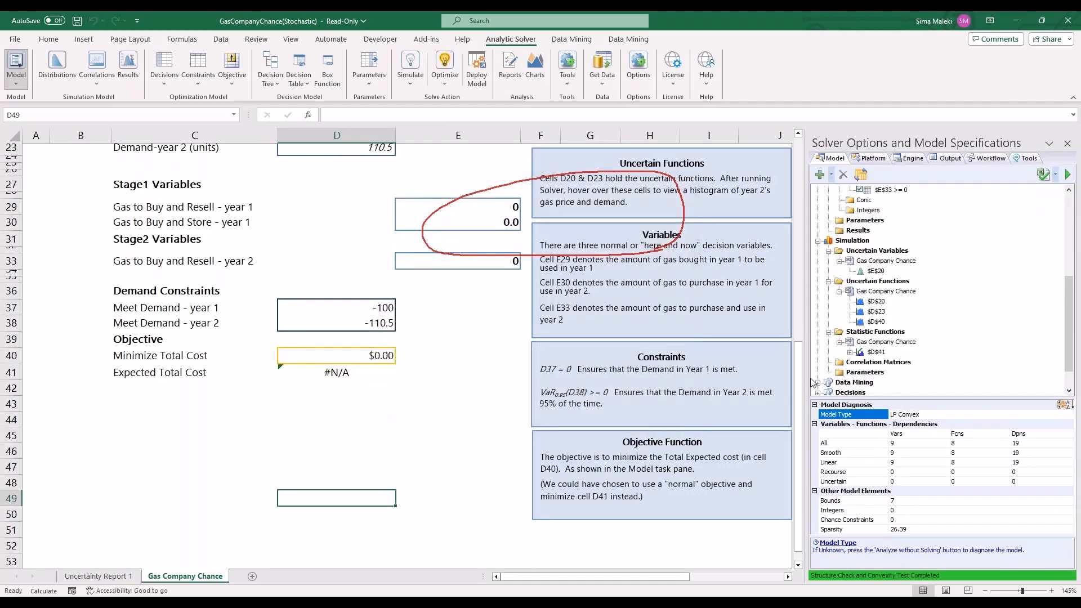
Examine the transformed model's diagnosis for its model type, uncertain variables, functions and dependencies, and chance constraints.
left_click(1068, 175)
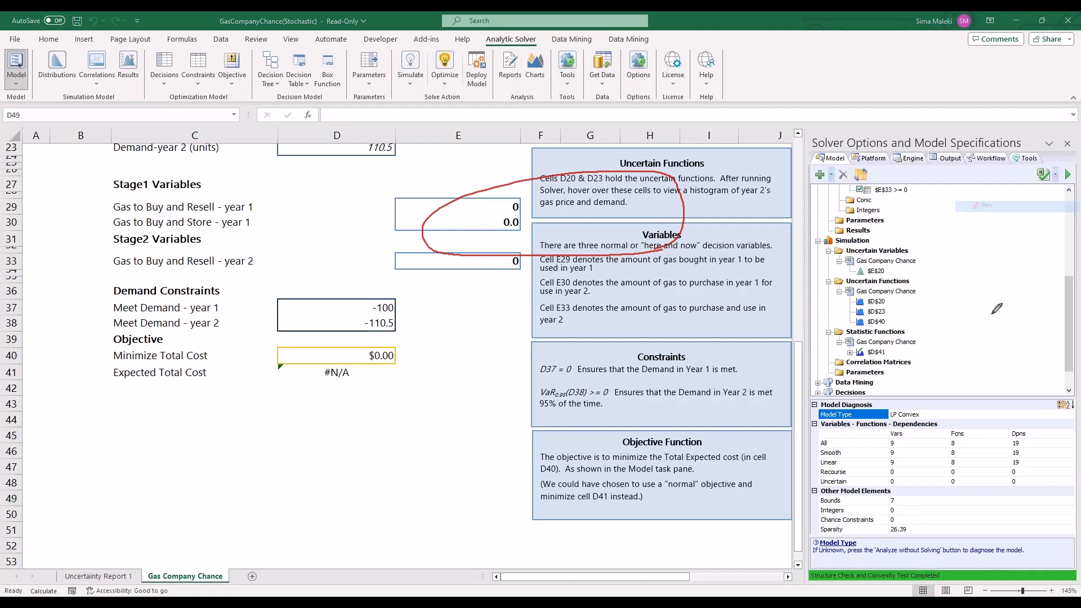
mouse_move(1046, 484)
left_mouse_down()
mouse_move(980, 501)
mouse_move(810, 421)
mouse_move(1039, 412)
mouse_move(1001, 497)
left_mouse_up()
mouse_move(935, 409)
left_mouse_down()
mouse_move(885, 417)
mouse_move(928, 397)
mouse_move(914, 423)
left_mouse_up()
mouse_move(899, 486)
left_mouse_down()
mouse_move(889, 473)
mouse_move(900, 486)
left_mouse_up()
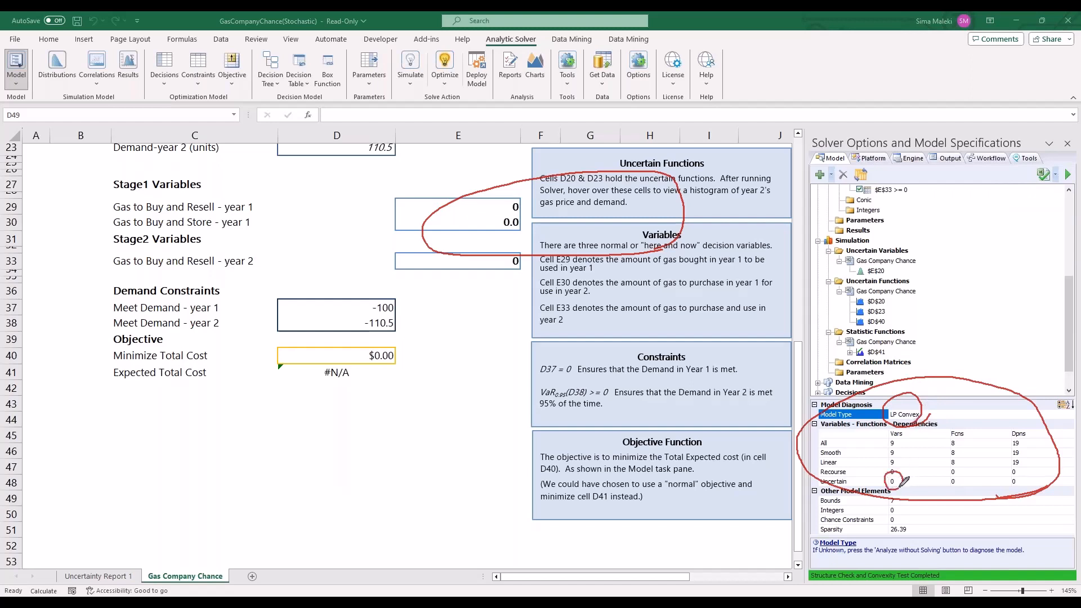
mouse_move(963, 472)
left_mouse_down()
mouse_move(950, 487)
mouse_move(965, 477)
left_mouse_up()
mouse_move(1029, 487)
left_mouse_down()
mouse_move(1043, 477)
mouse_move(1021, 488)
left_mouse_up()
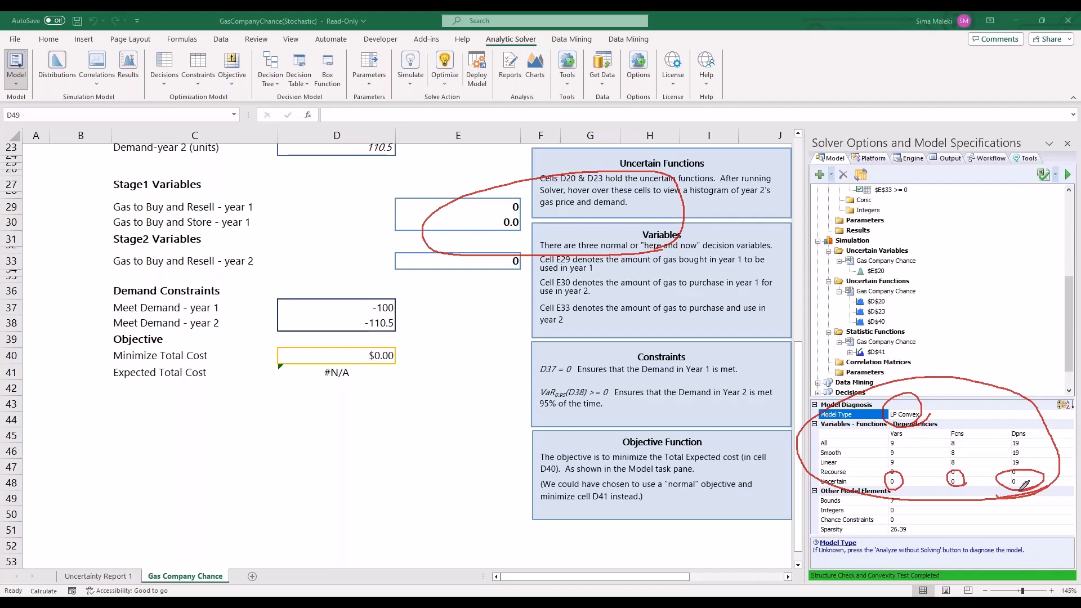
mouse_move(903, 520)
left_mouse_down()
mouse_move(904, 510)
mouse_move(892, 521)
left_mouse_up()
key("Escape")
left_click(837, 159)
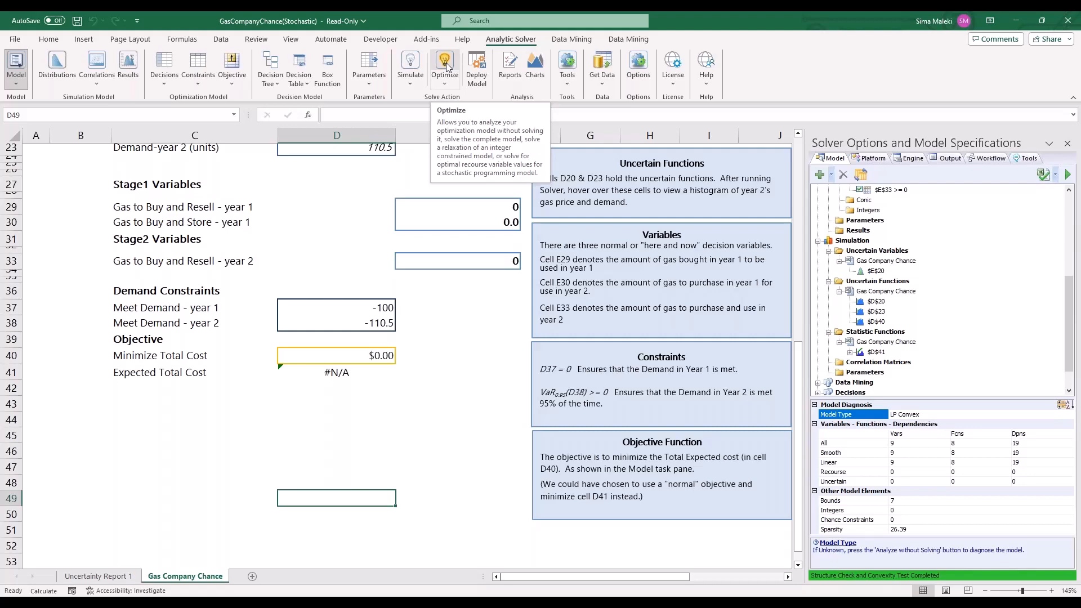
Review the platform's Transformation settings, including Stochastic Transformation, Chance Constraints Use and Auto Adjust Chance Constraints.
left_click(870, 158)
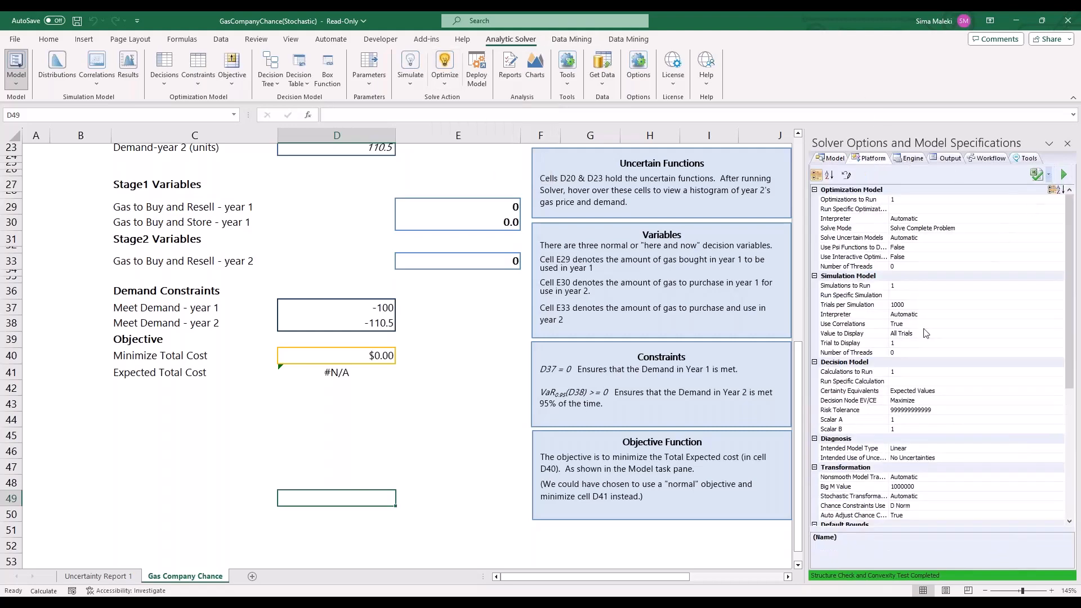
scroll(875, 345, "down", 5)
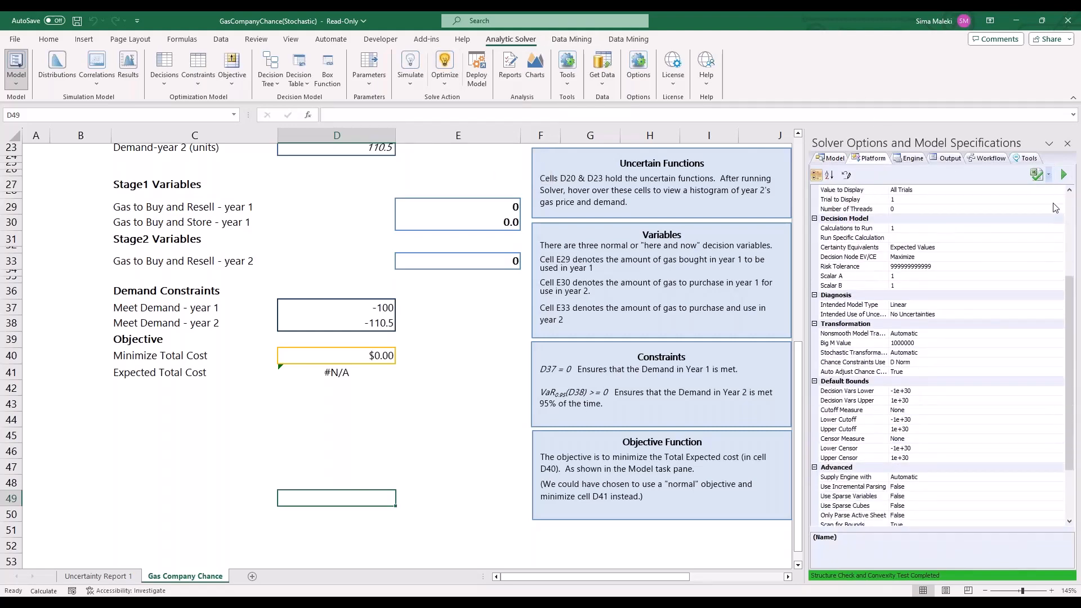
left_click(1070, 180)
left_click(1025, 220)
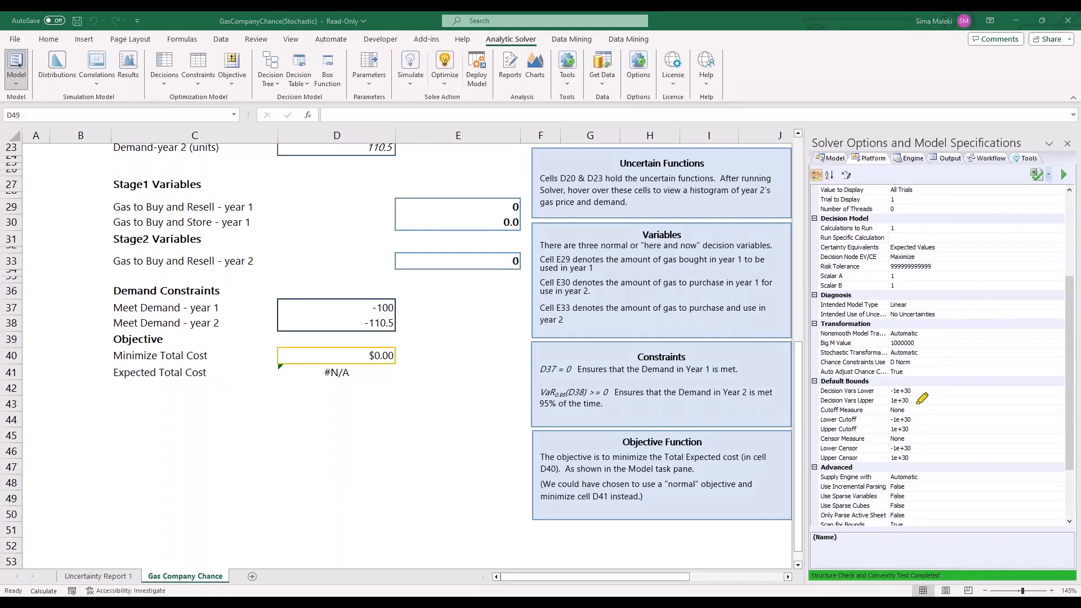
mouse_move(1030, 372)
left_mouse_down()
mouse_move(822, 381)
mouse_move(856, 297)
mouse_move(1051, 345)
mouse_move(1014, 399)
left_mouse_up()
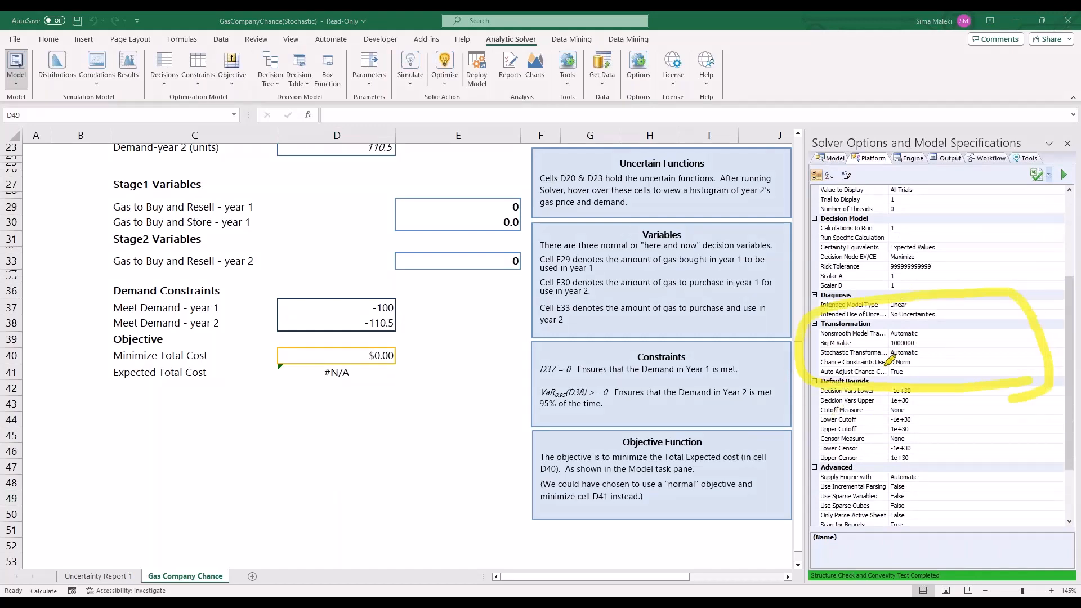
mouse_move(953, 337)
left_mouse_down()
mouse_move(926, 360)
mouse_move(952, 354)
mouse_move(934, 373)
mouse_move(969, 370)
left_mouse_up()
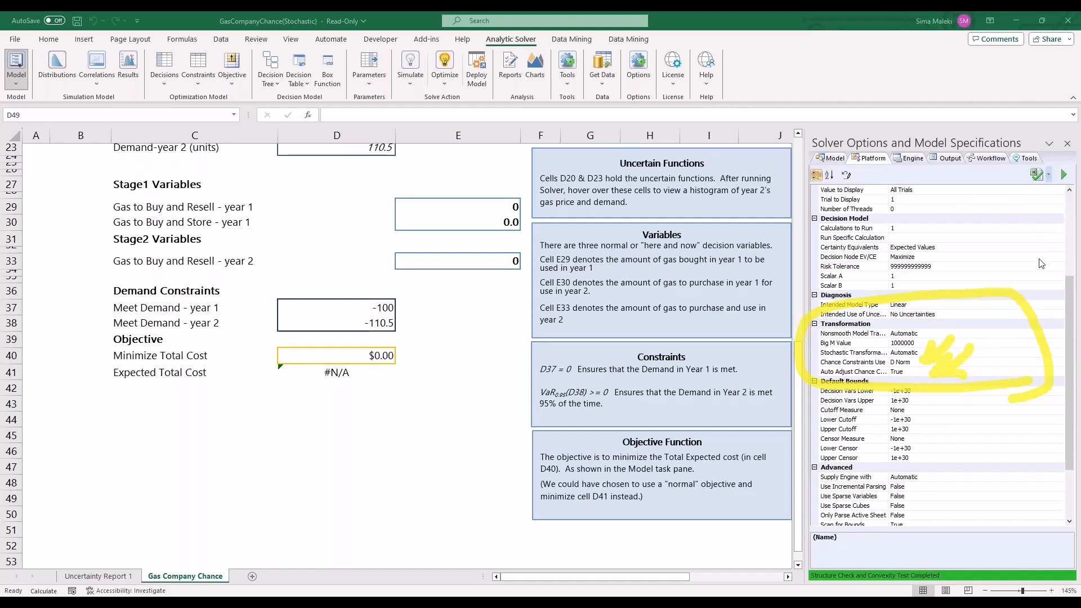
key("Escape")
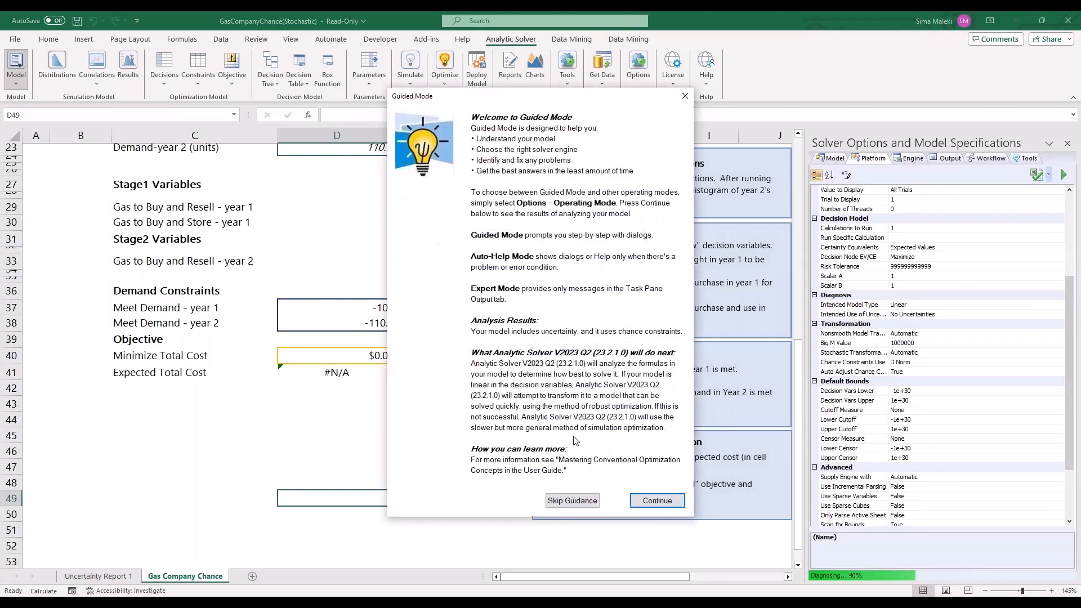
Solve the complete chance-constrained model by continuing past the Guided Mode introduction.
left_click(653, 500)
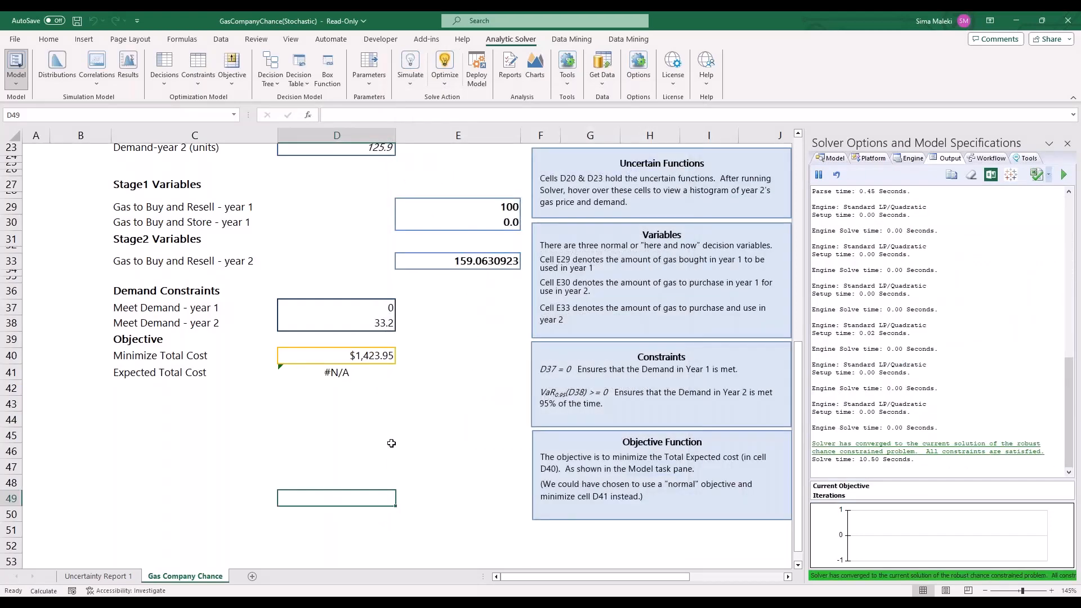
scroll(458, 446, "up", 1)
scroll(1015, 195, "up", 1)
Examine the repeated Standard LP/Quadratic engine runs in the solver log and the solved stage 1 and stage 2 variables.
left_click(1065, 177)
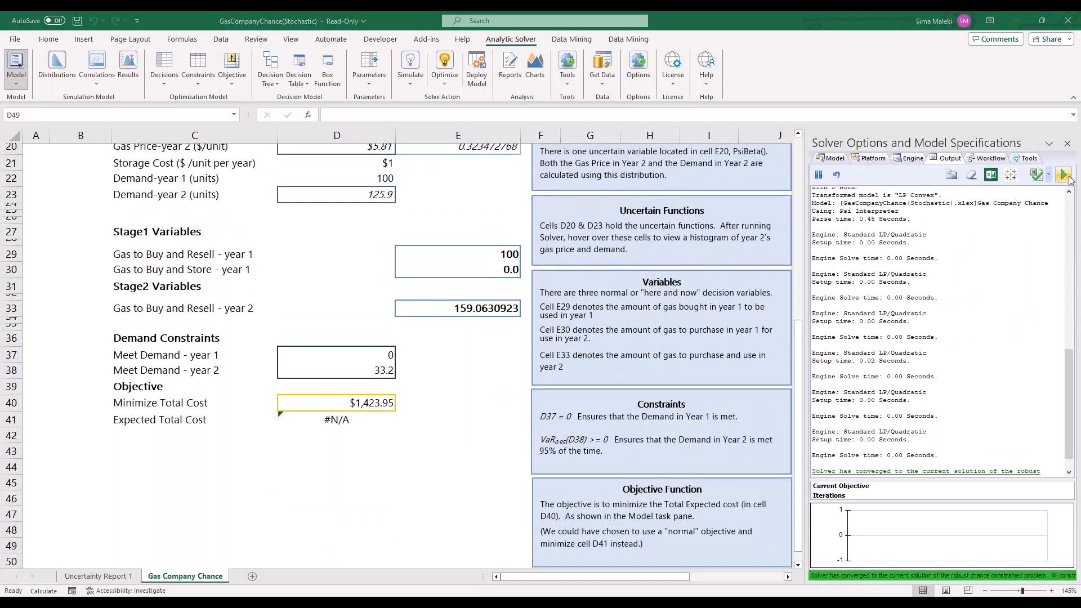
mouse_move(949, 251)
left_mouse_down()
mouse_move(874, 246)
mouse_move(925, 294)
mouse_move(948, 252)
left_mouse_up()
mouse_move(919, 300)
left_mouse_down()
mouse_move(799, 315)
mouse_move(937, 308)
left_mouse_up()
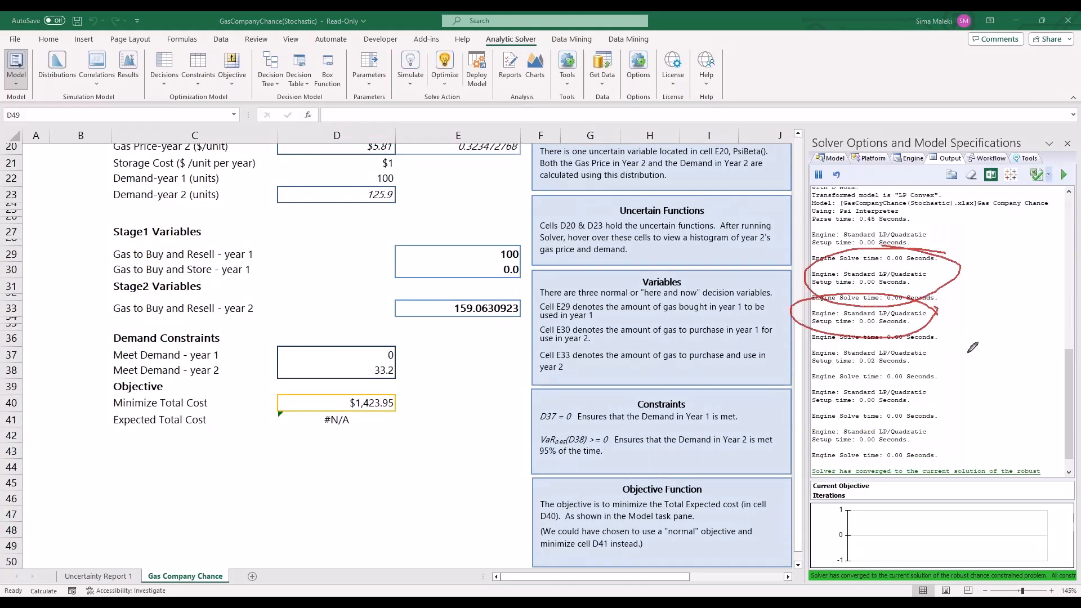
mouse_move(822, 345)
left_mouse_down()
mouse_move(964, 352)
mouse_move(941, 419)
left_mouse_up()
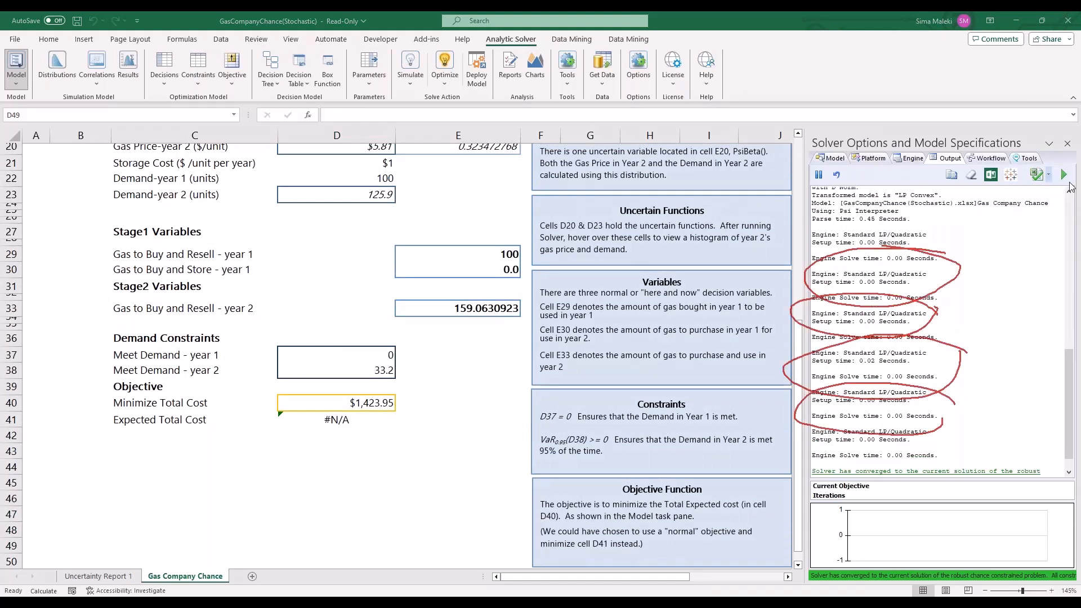
left_click(1040, 254)
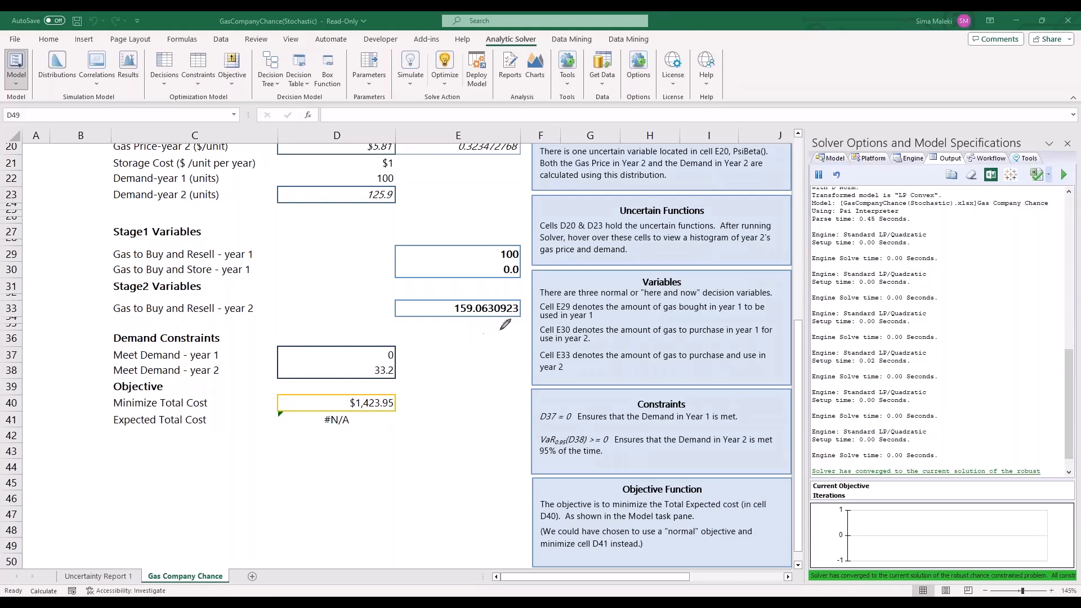
mouse_move(500, 330)
left_mouse_down()
mouse_move(374, 288)
mouse_move(549, 285)
mouse_move(445, 328)
left_mouse_up()
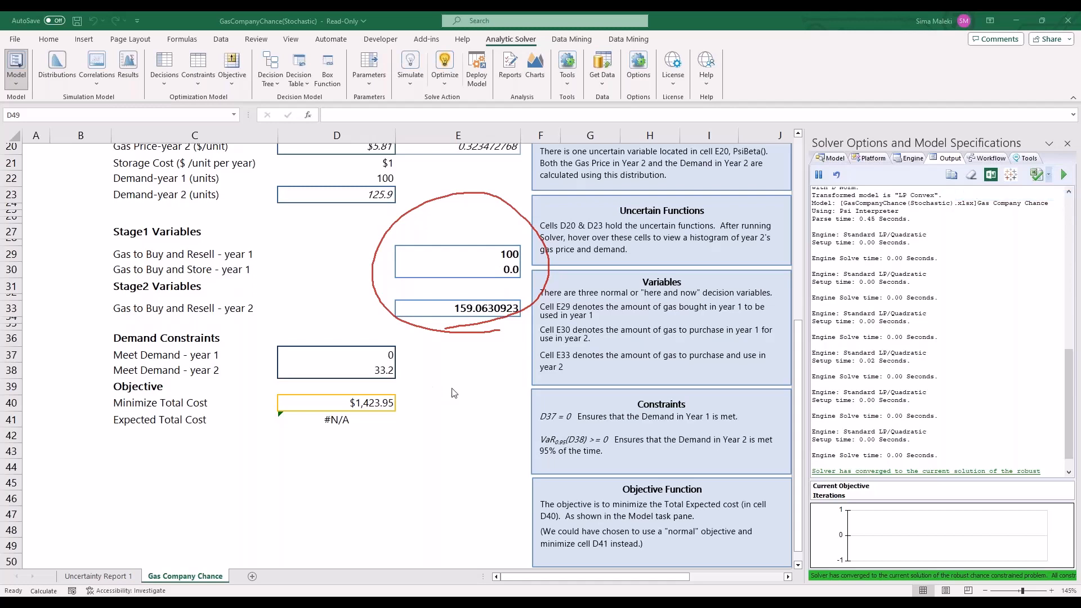
left_click(477, 412)
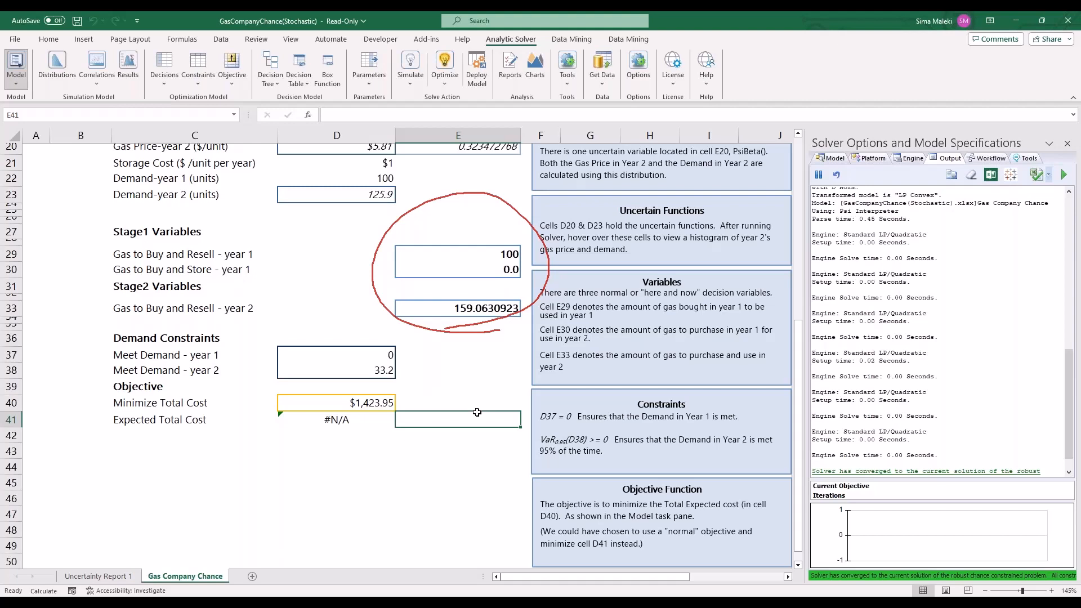
left_click(485, 472)
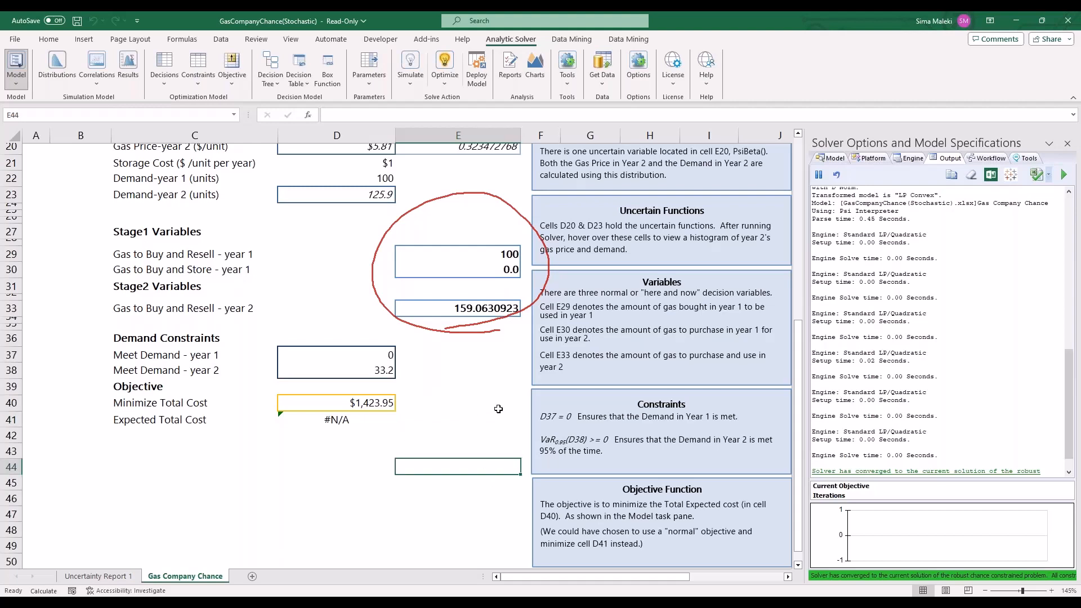
Generate the Answer Report from the optimization reports.
left_click(510, 66)
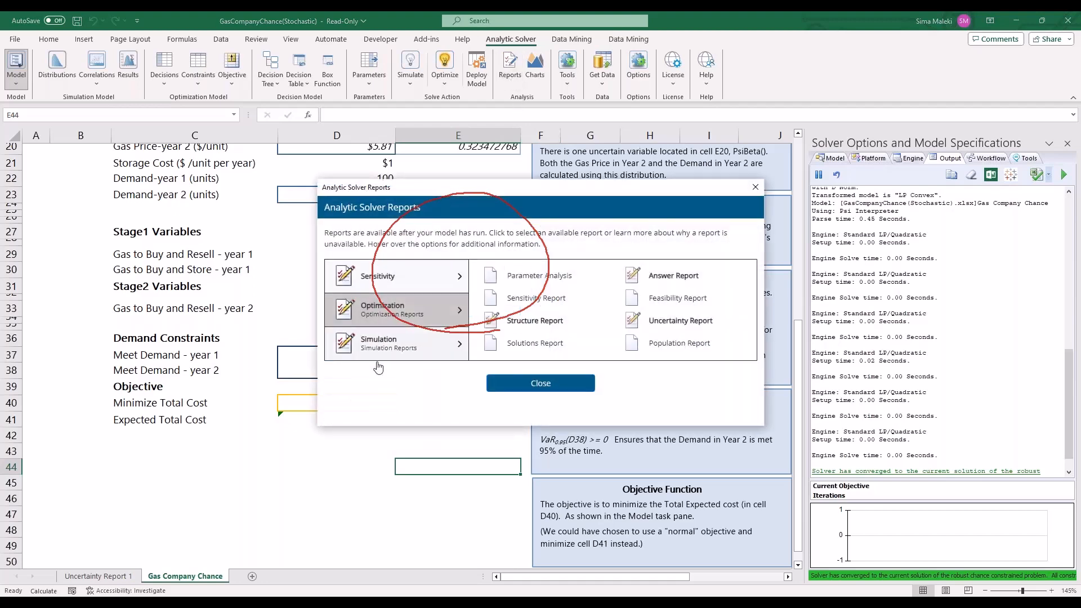
mouse_move(680, 273)
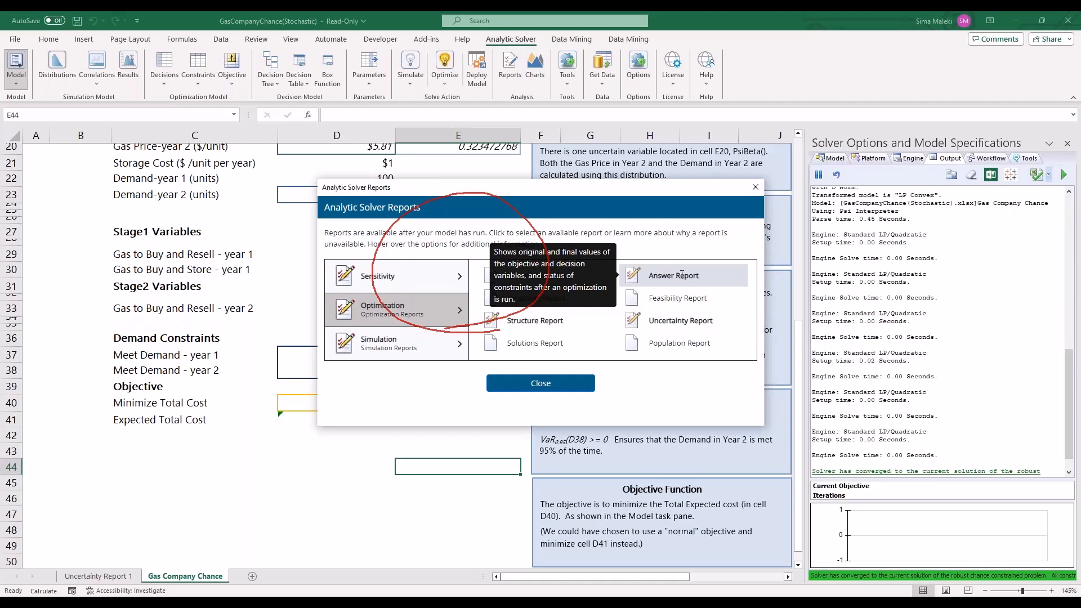
left_click(682, 275)
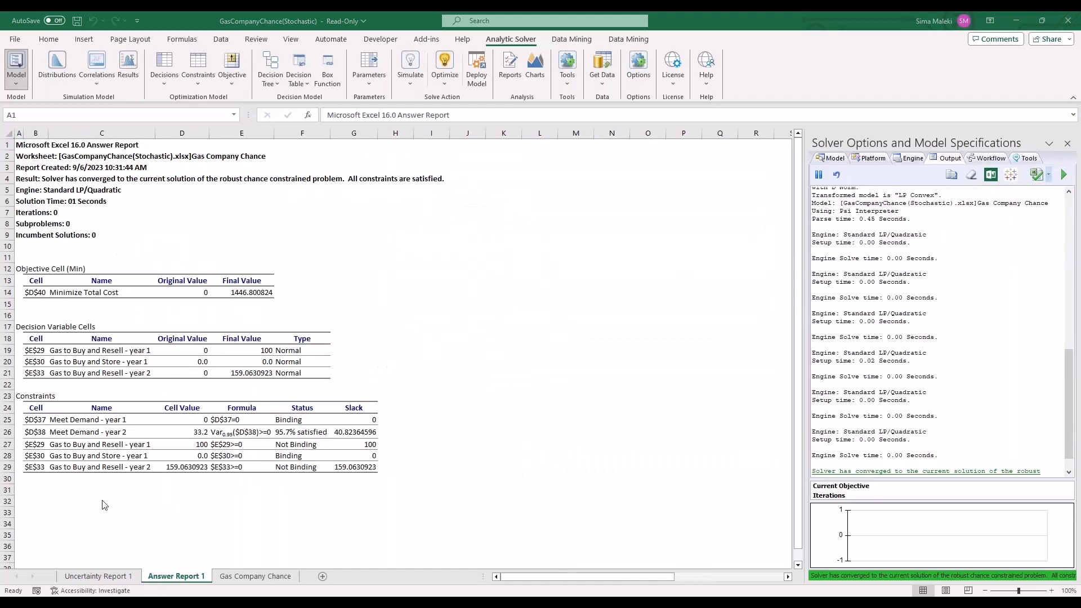
Review the Answer Report's objective, decision variables and constraints, including the status of the year 2 demand chance constraint.
scroll(88, 507, "up", 3)
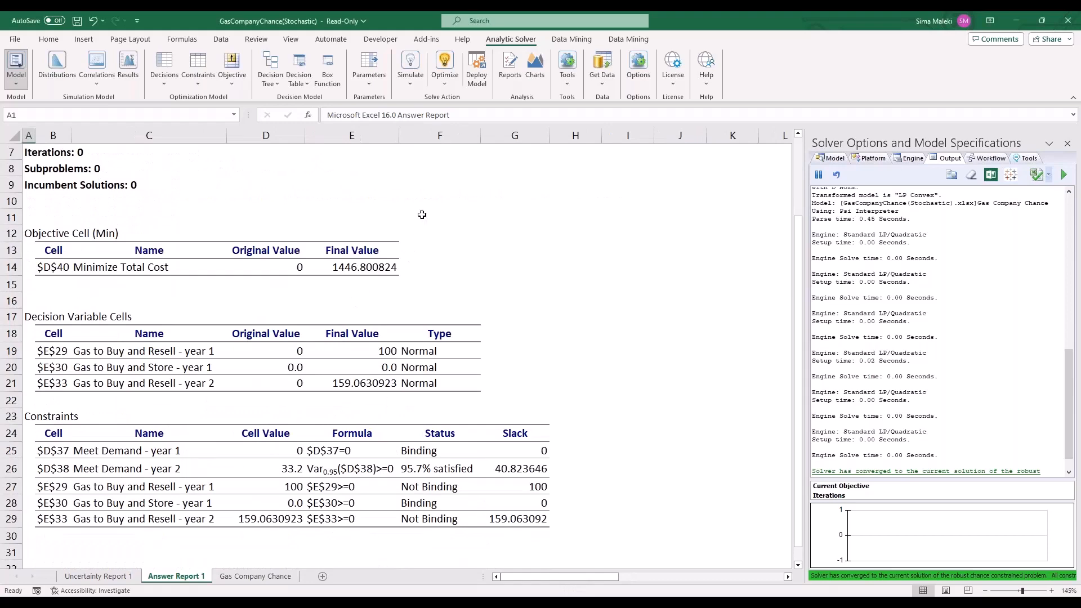
left_click_drag(422, 212, 349, 269)
scroll(341, 299, "down", 1)
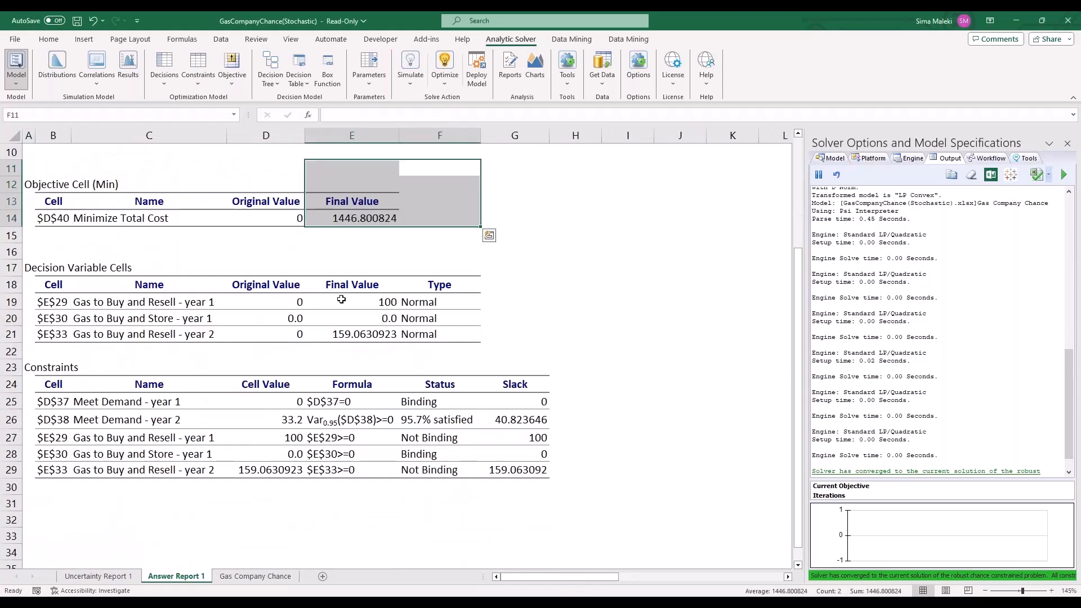
scroll(560, 309, "down", 1)
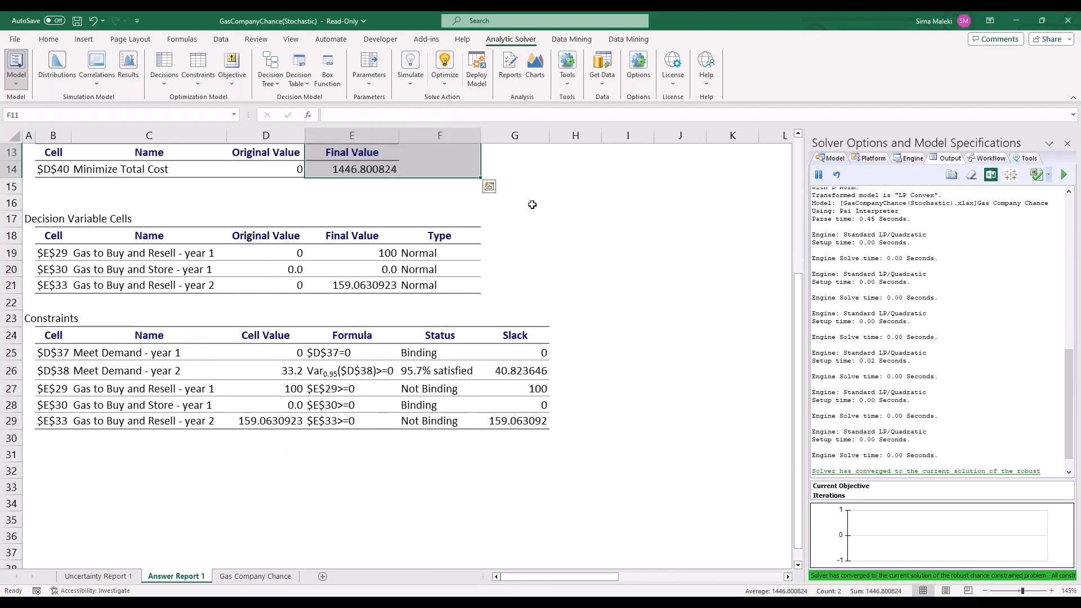
left_click_drag(531, 202, 83, 300)
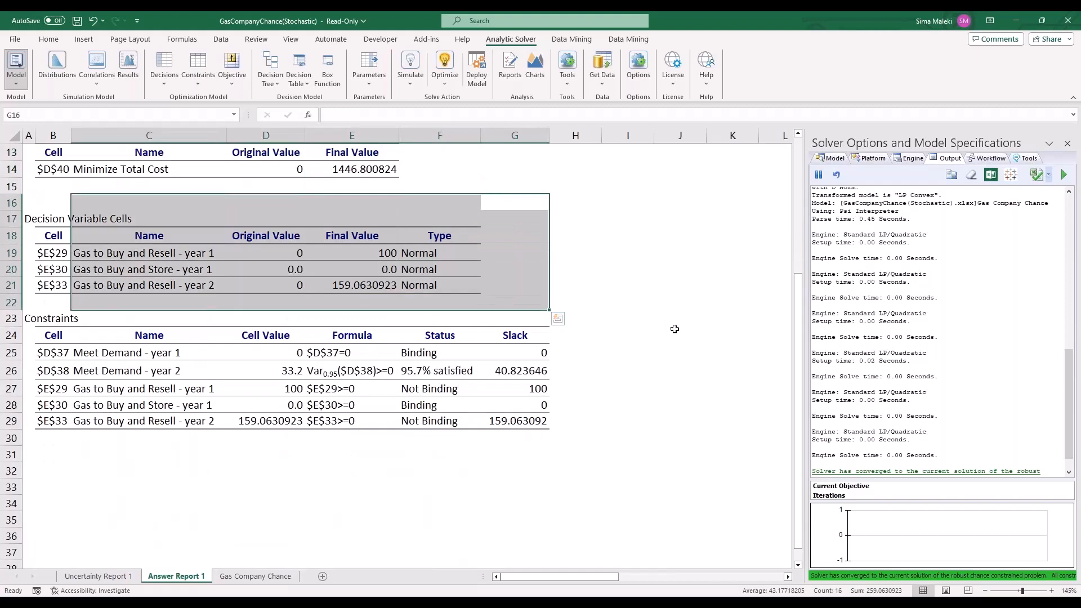
scroll(611, 278, "down", 2)
left_click(622, 252)
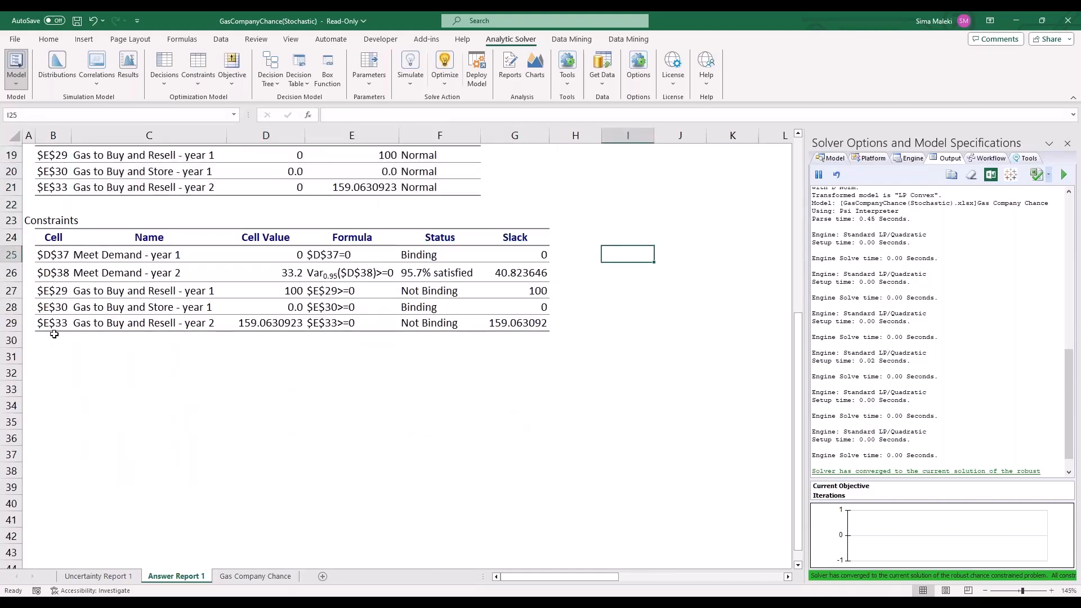
left_click_drag(618, 206, 45, 345)
left_click(361, 371)
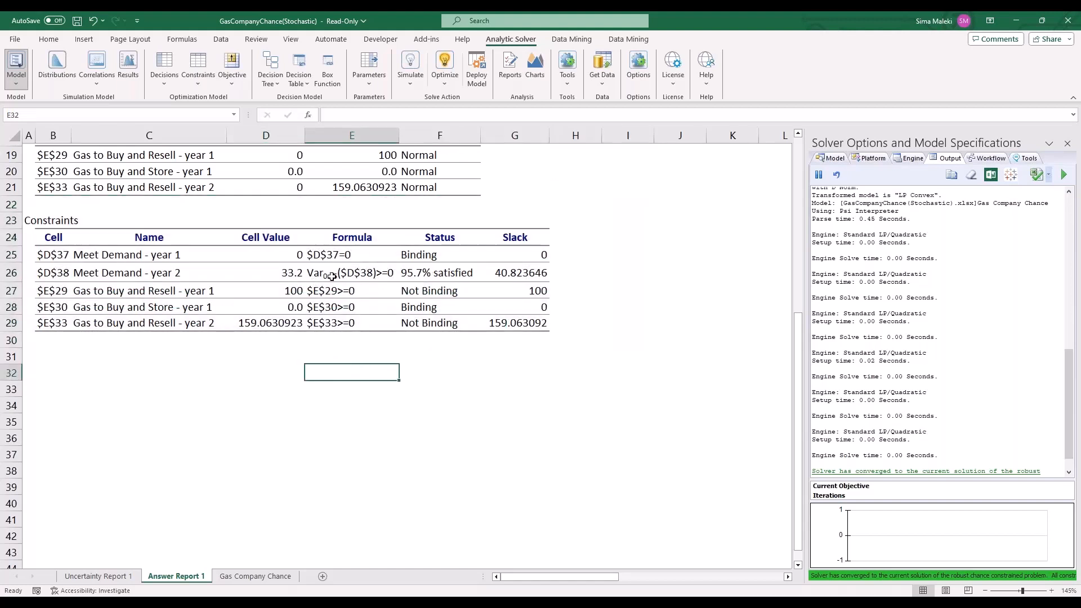
left_click(425, 271)
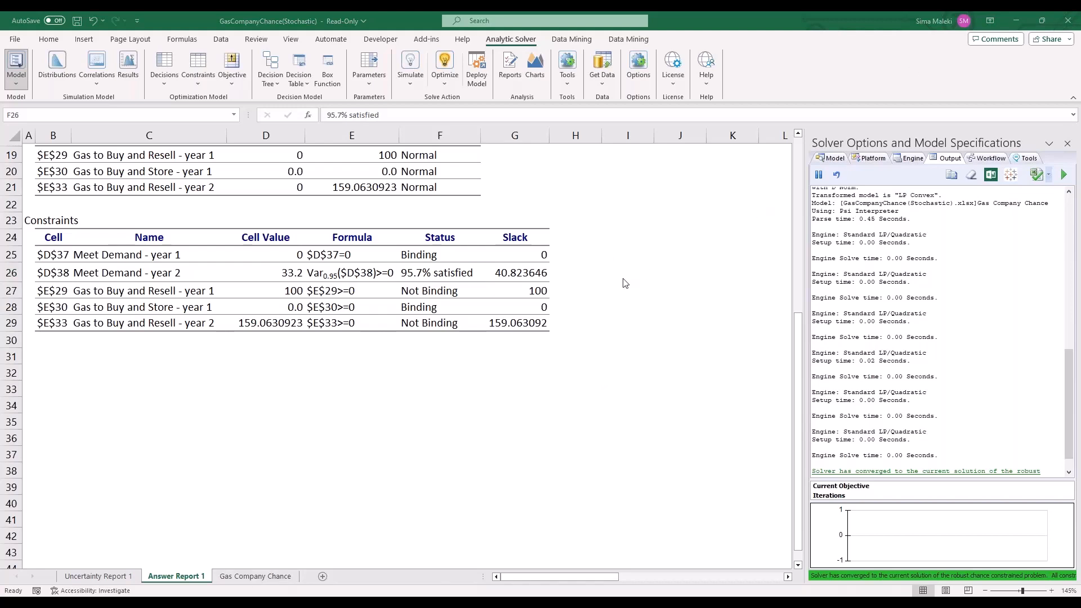
On the Gas Company Chance model, set the platform's Auto Adjust Chance Constraints option to False.
left_click(245, 576)
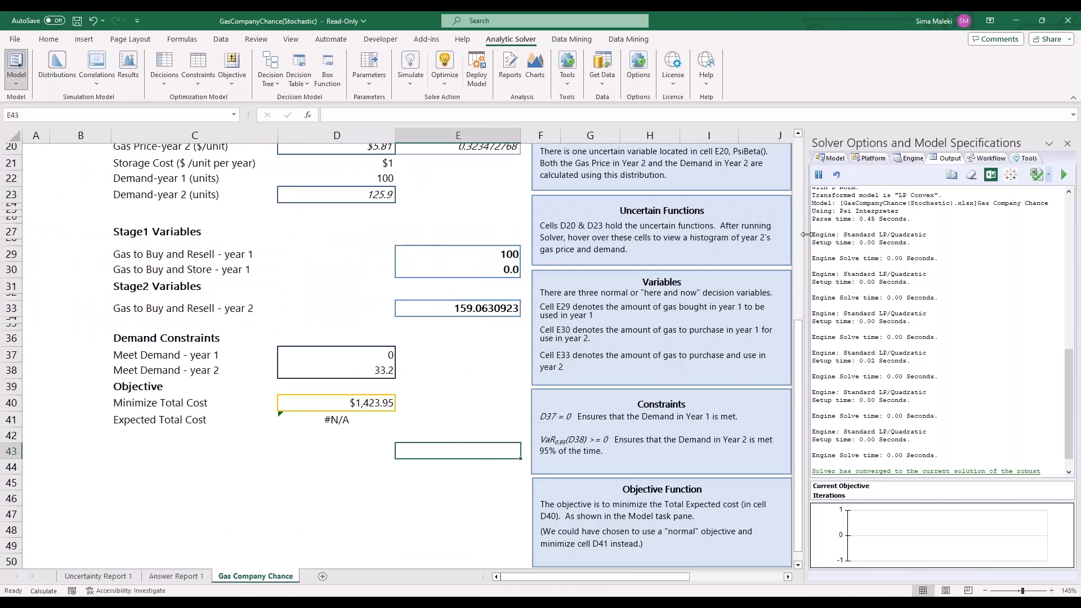
left_click_drag(807, 234, 773, 234)
left_click(837, 158)
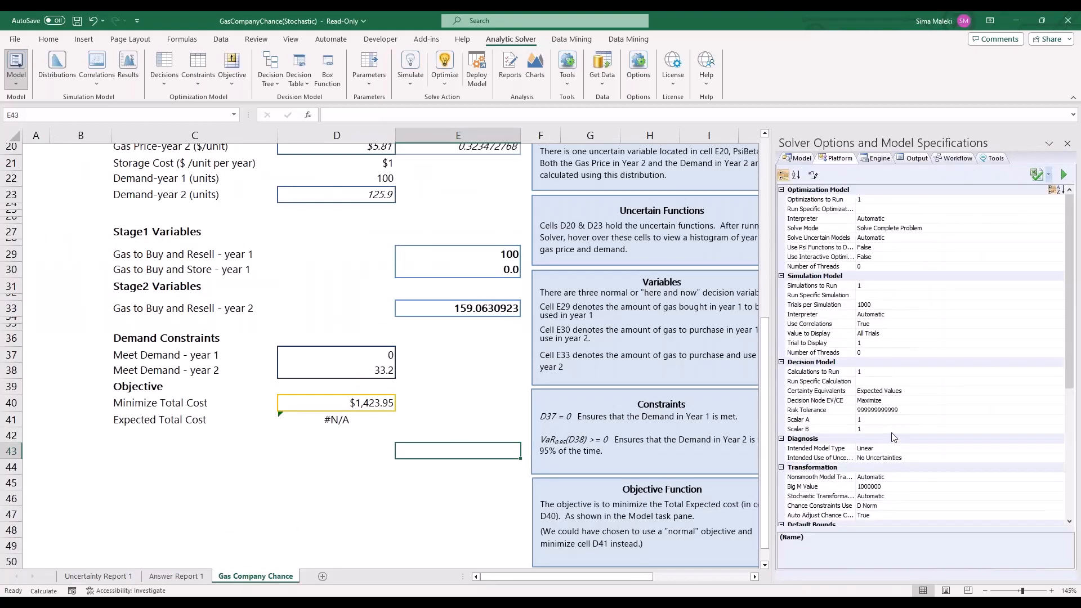
scroll(892, 434, "down", 2)
left_click(872, 458)
left_click(872, 458)
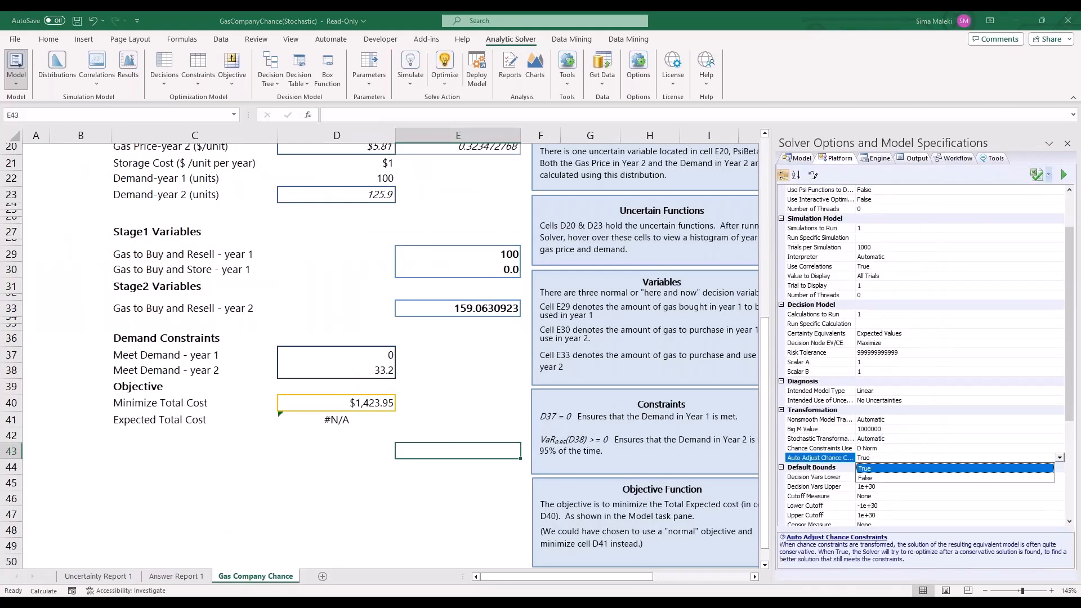
left_click(874, 478)
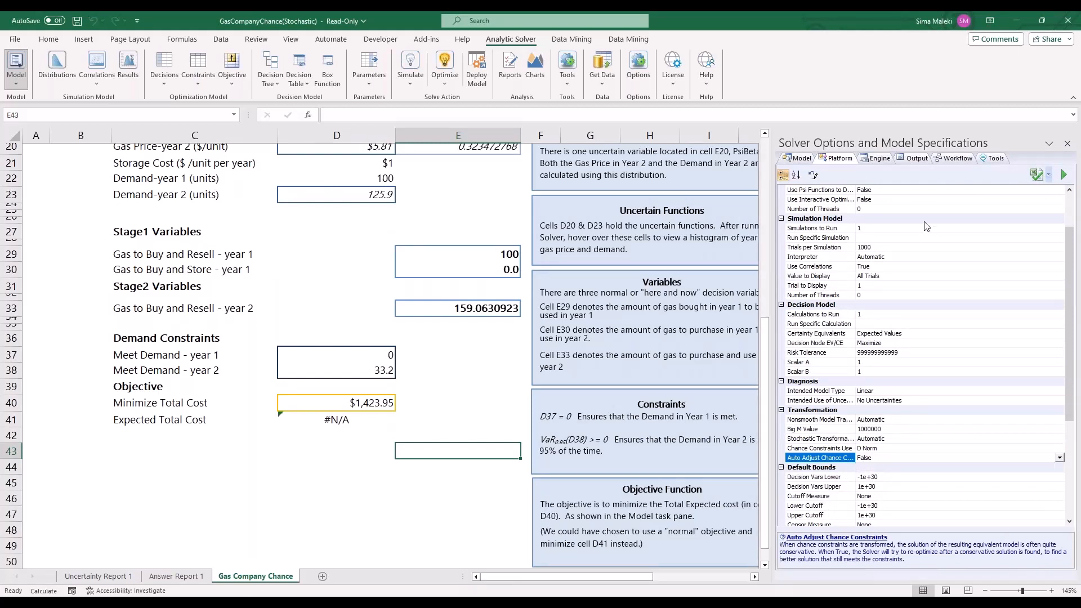
mouse_move(870, 467)
left_mouse_down()
mouse_move(819, 470)
mouse_move(896, 428)
mouse_move(857, 481)
mouse_move(870, 466)
left_mouse_up()
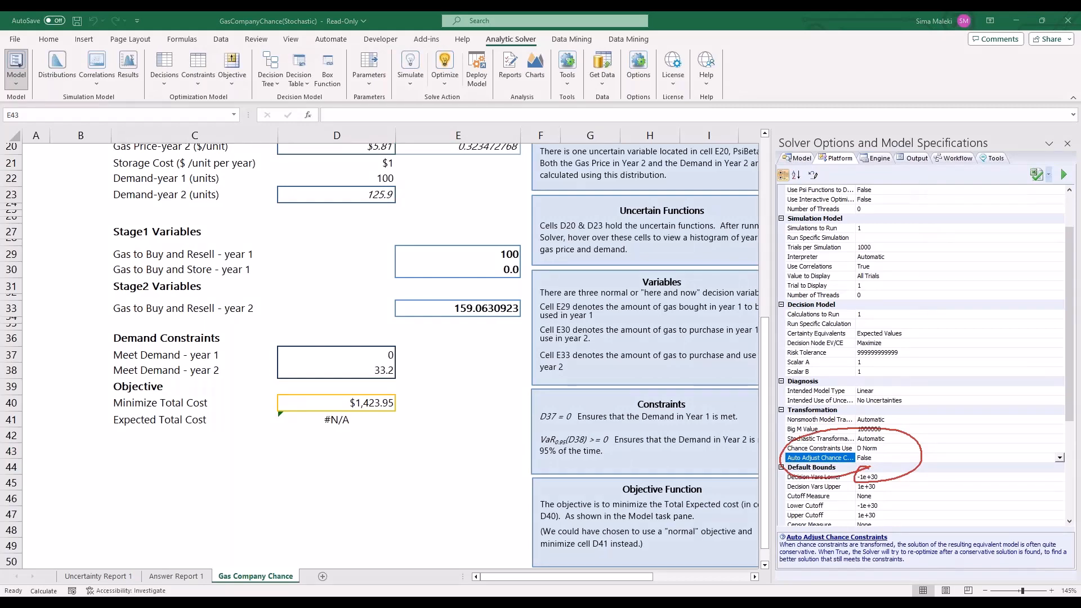
Solve the chance-constrained model without automatic adjustment, continuing through the Guided Mode transformation and solver result pages.
left_click(445, 65)
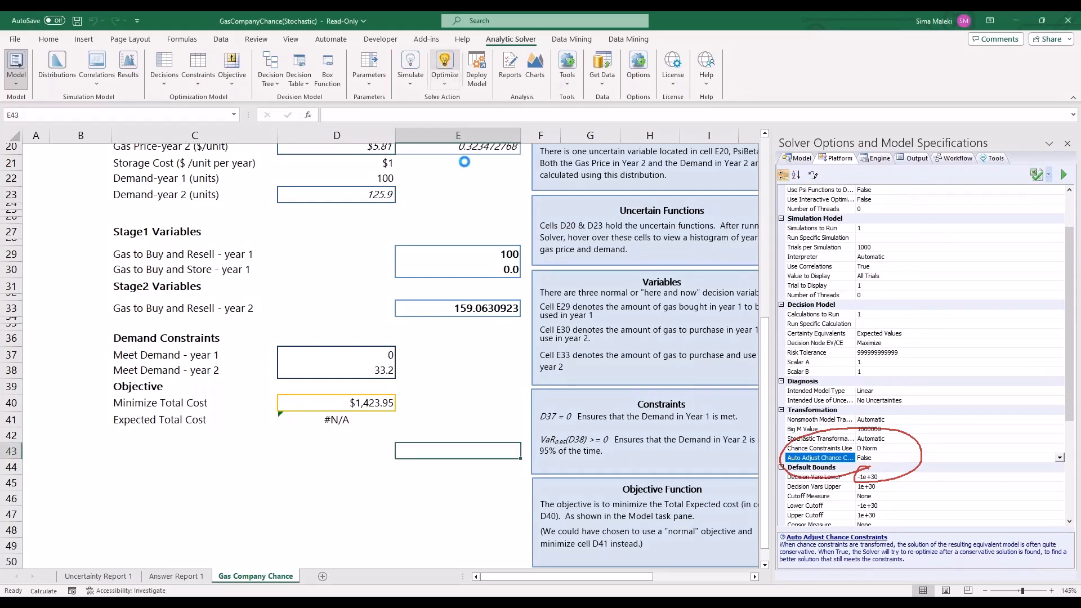
left_click(656, 501)
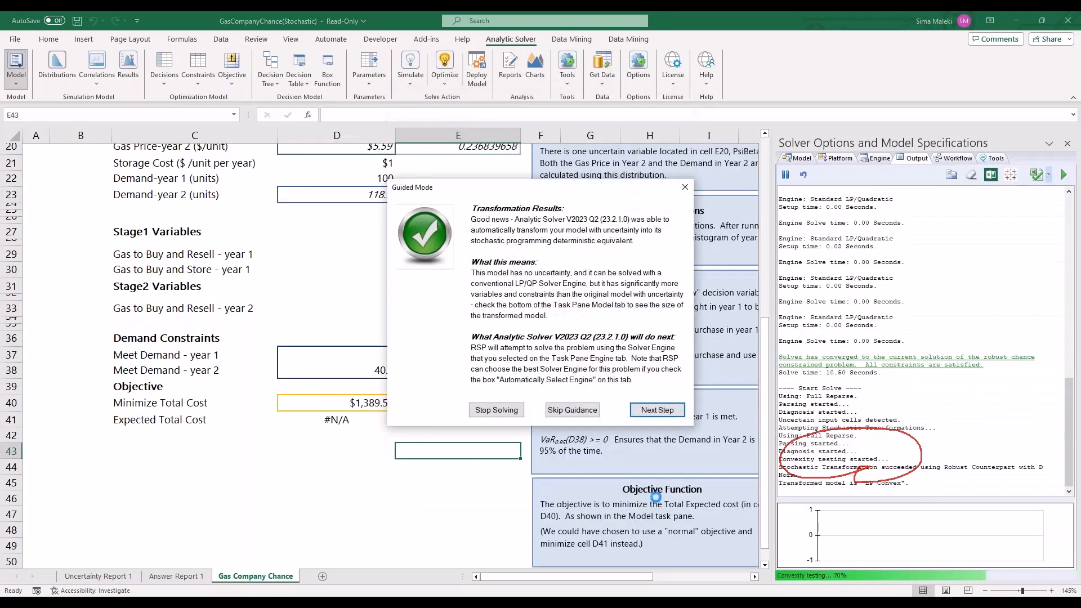
left_click(657, 410)
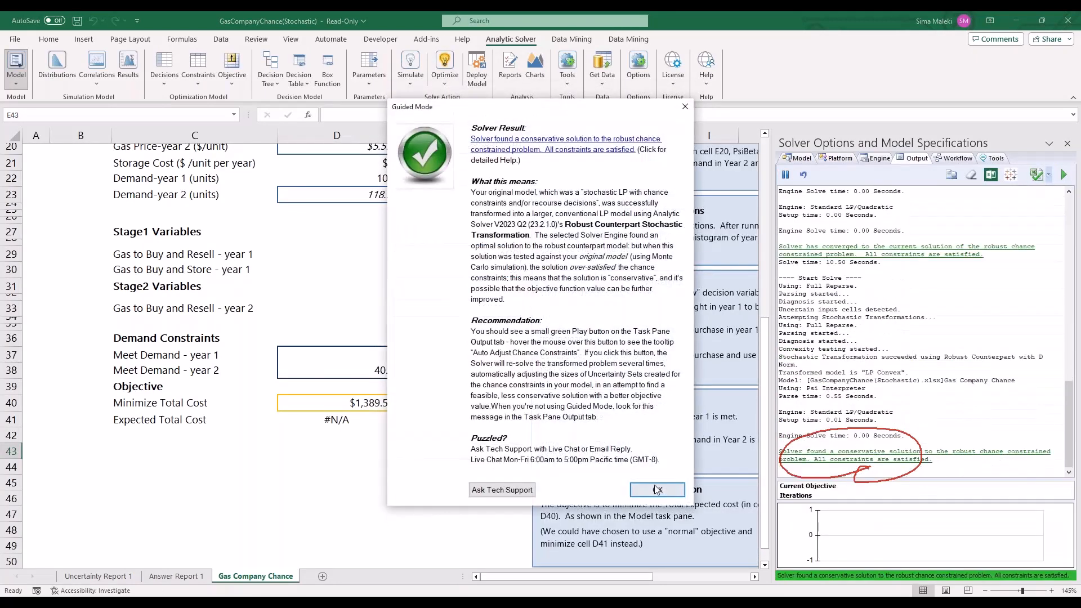
left_click(656, 489)
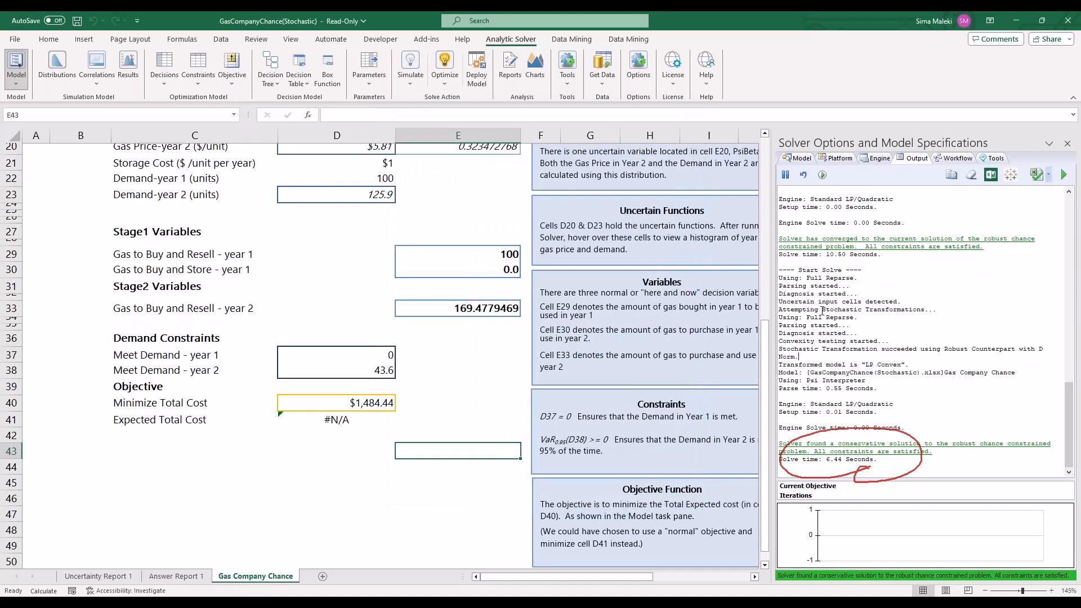
Examine the solver log, comparing the latest solve with the earlier engine runs, and locate the Auto Adjust Chance Constraints command.
left_click_drag(822, 310, 859, 413)
scroll(871, 394, "up", 10)
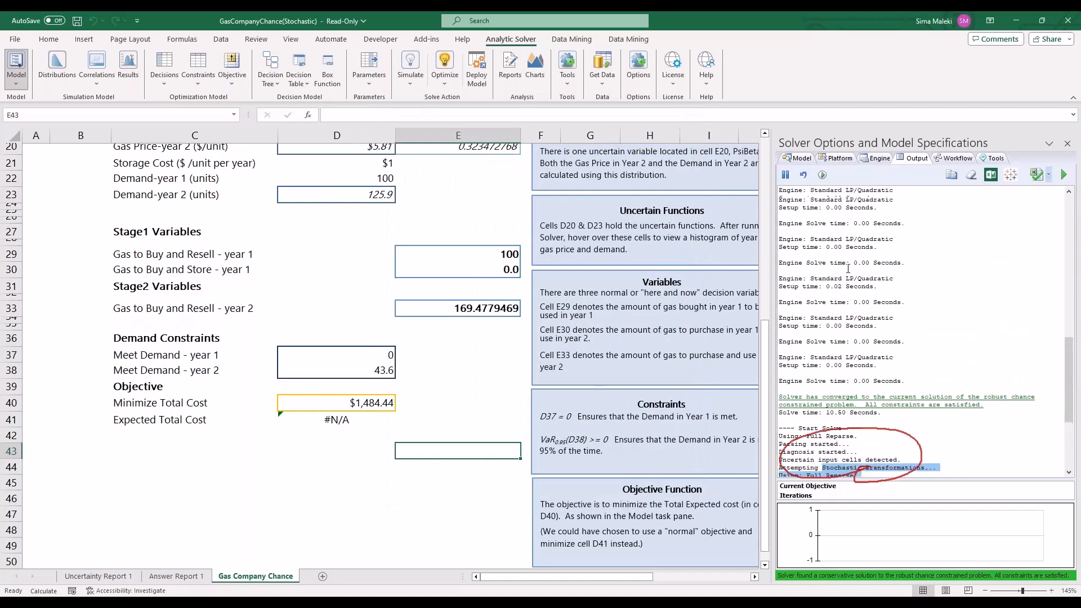
left_click(912, 177)
left_click(924, 260)
left_click(913, 176)
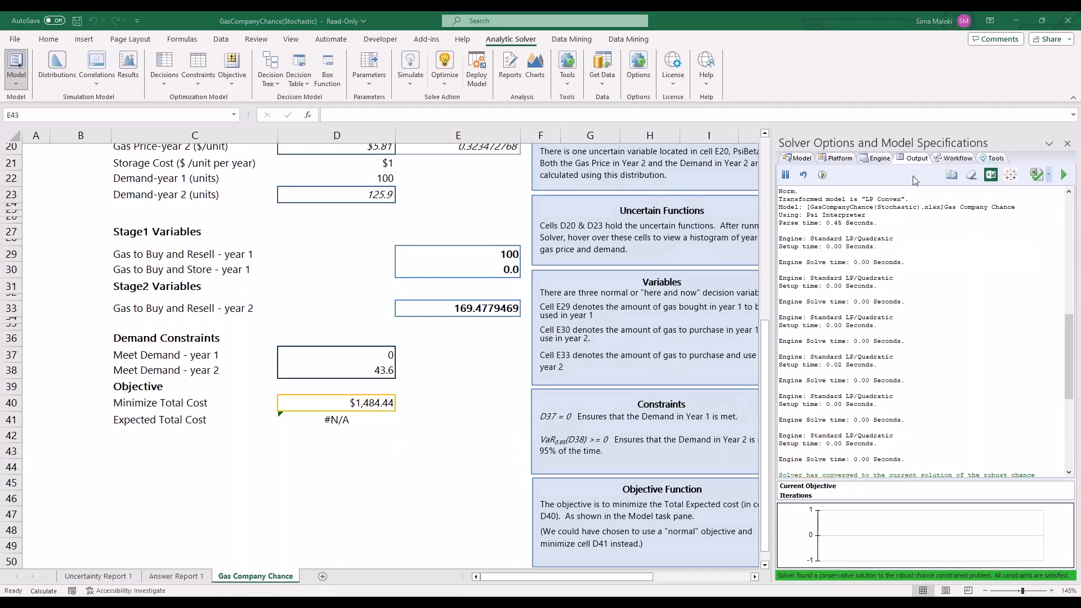
left_click(920, 210)
mouse_move(826, 197)
left_mouse_down()
mouse_move(836, 140)
mouse_move(825, 201)
mouse_move(831, 142)
mouse_move(845, 191)
left_mouse_up()
left_click_drag(810, 67, 828, 141)
left_click_drag(828, 140, 810, 117)
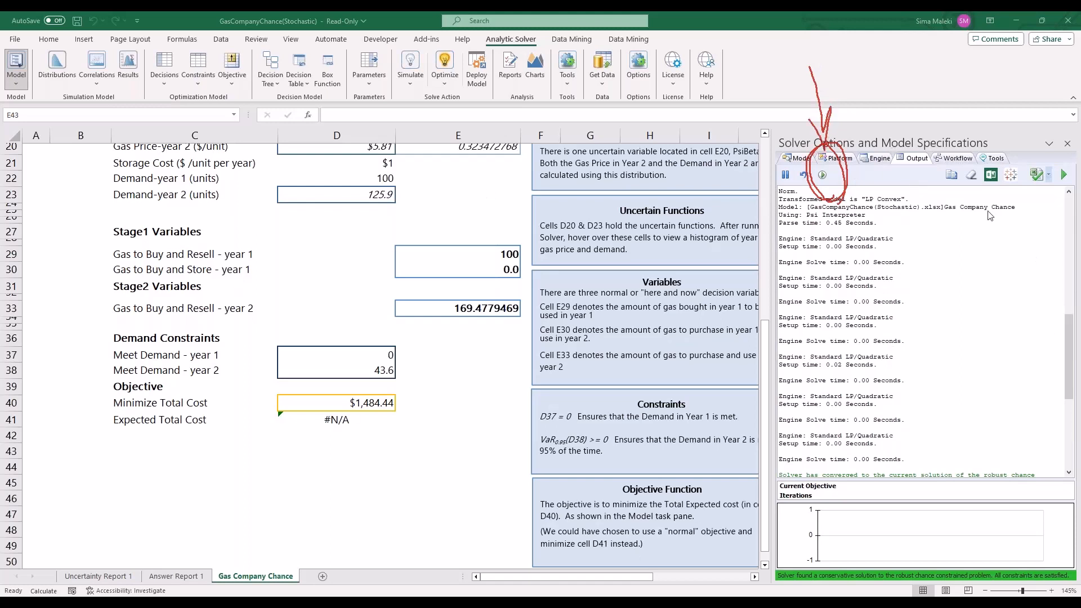
Generate an Answer Report for the conservative solution and inspect the status of the year 2 demand chance constraint.
left_click(372, 422)
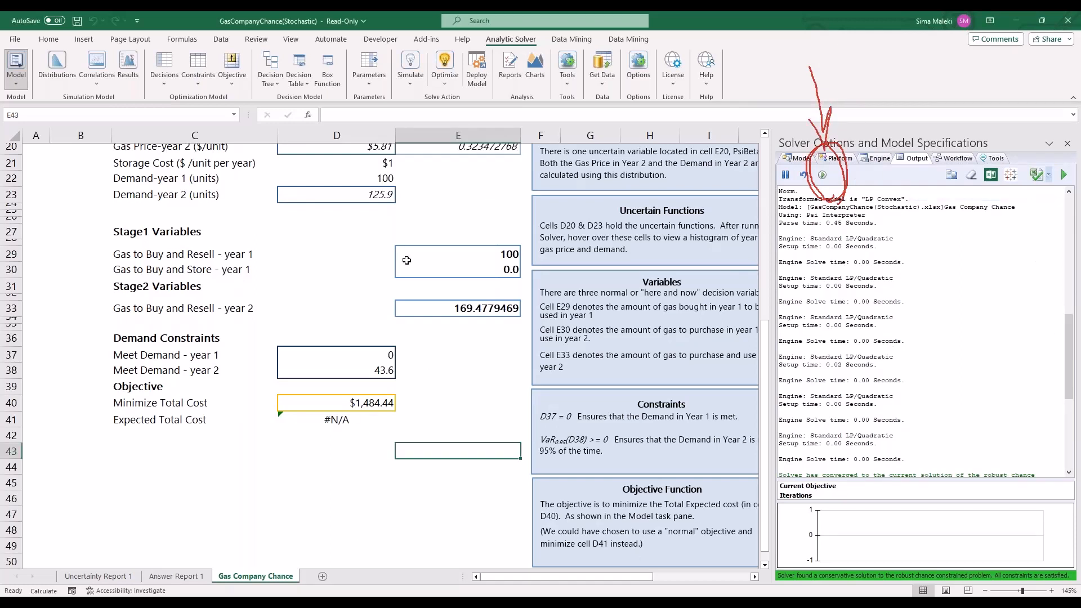
left_click(502, 77)
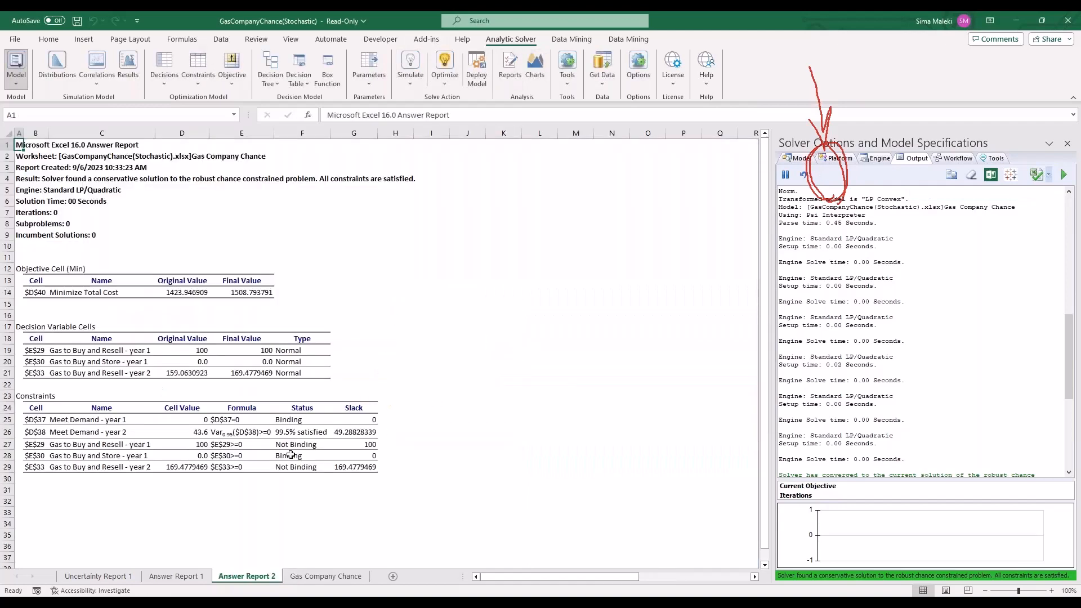
scroll(233, 475, "down", 1)
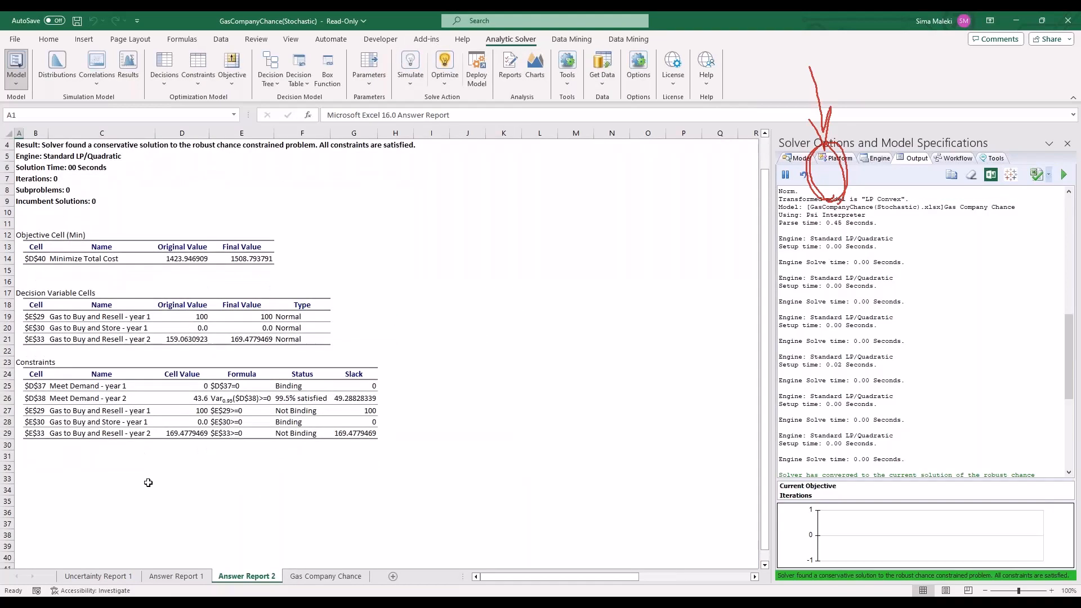
scroll(147, 482, "up", 3)
left_click_drag(569, 577, 568, 576)
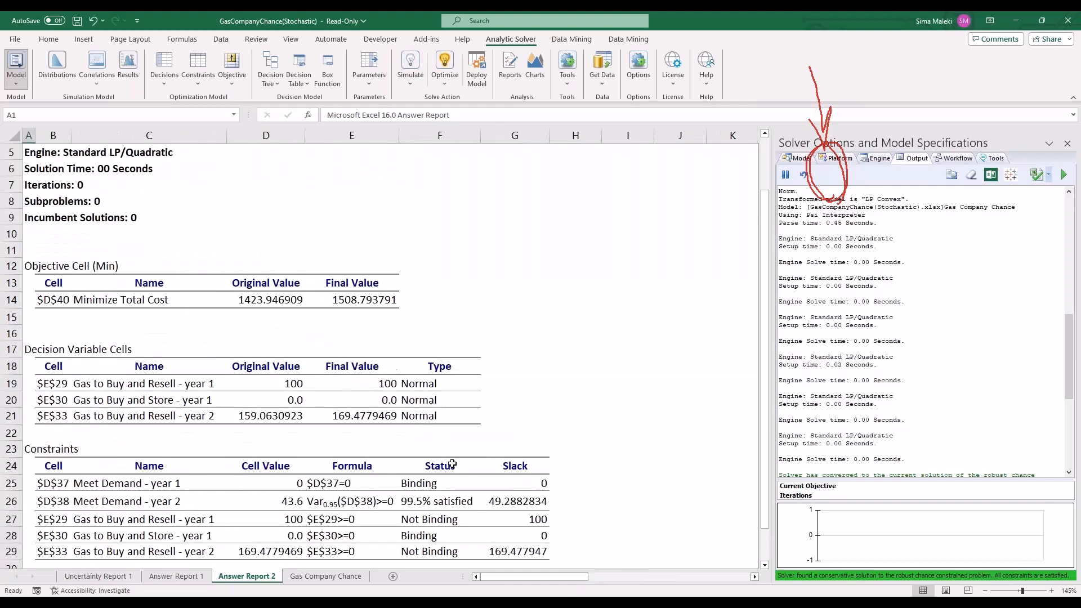
scroll(448, 441, "down", 3)
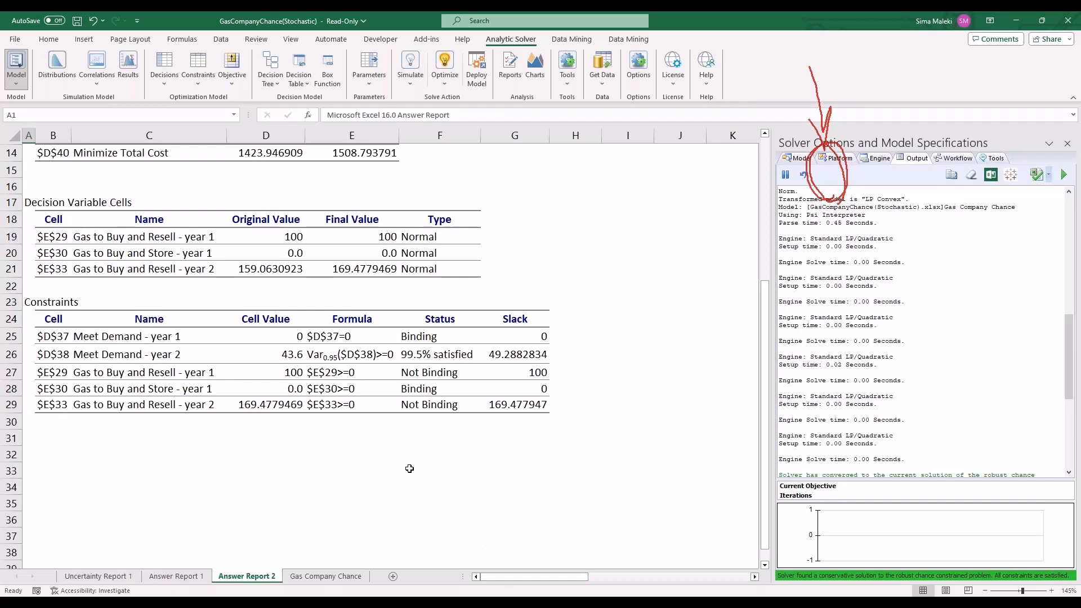
left_click(420, 353)
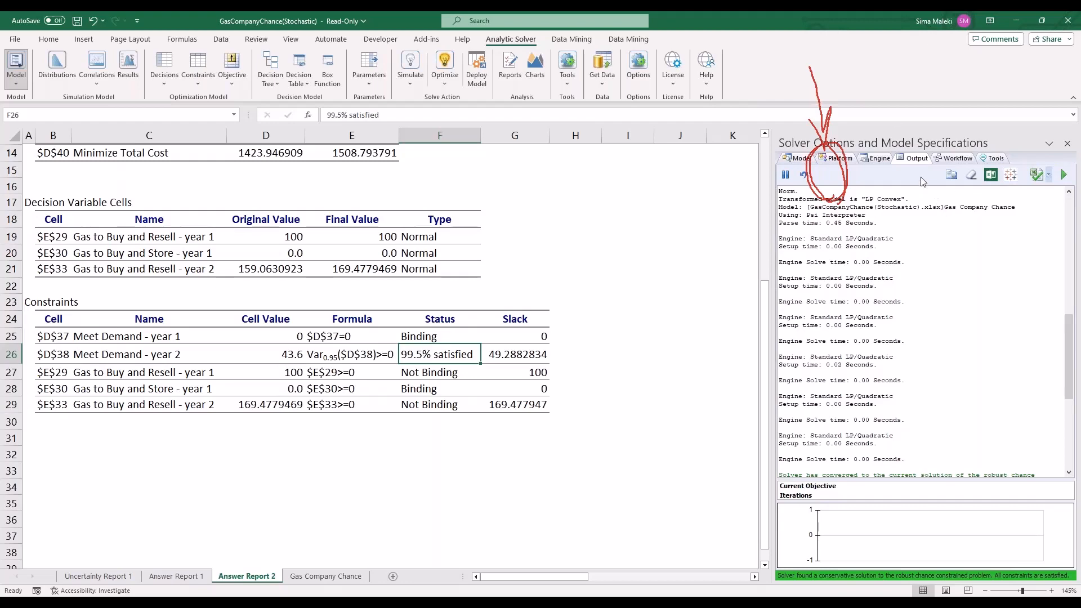
Run Auto Adjust Chance Constraints manually on the Gas Company Chance model and check the resulting engine runs in the log.
left_click(338, 577)
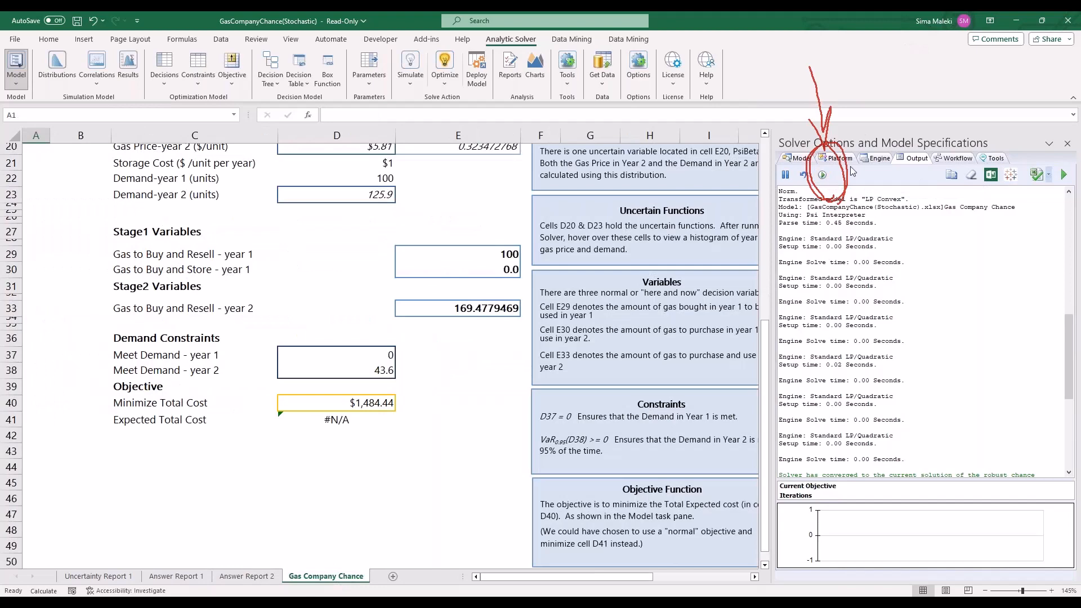
left_click(824, 174)
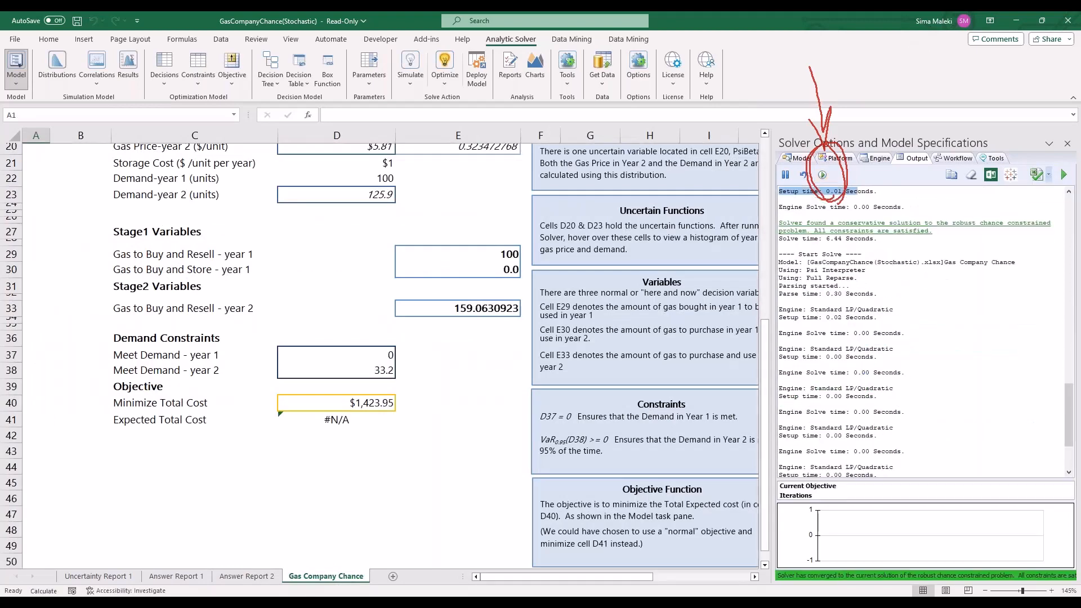
scroll(873, 360, "down", 2)
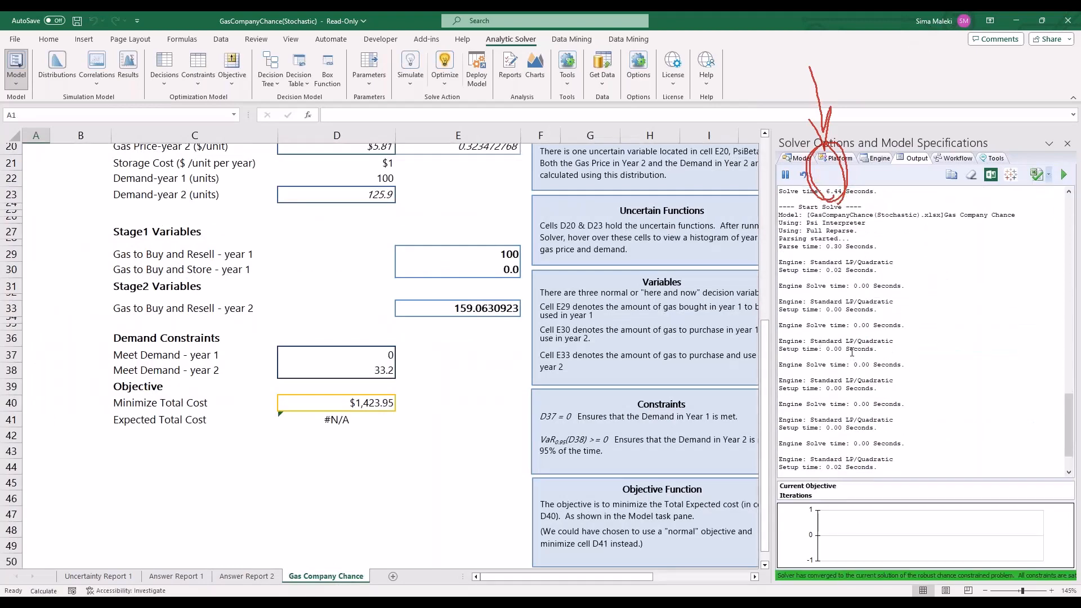
scroll(827, 376, "down", 2)
Generate an Answer Report for the adjusted solution and inspect the year 2 demand constraint's status.
left_click(427, 464)
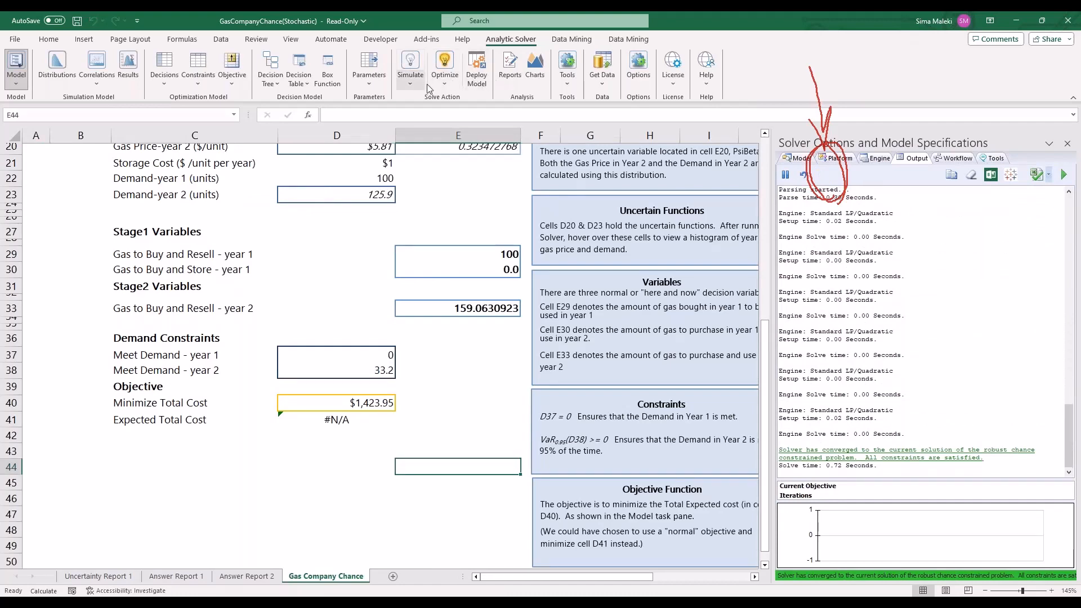
left_click(510, 67)
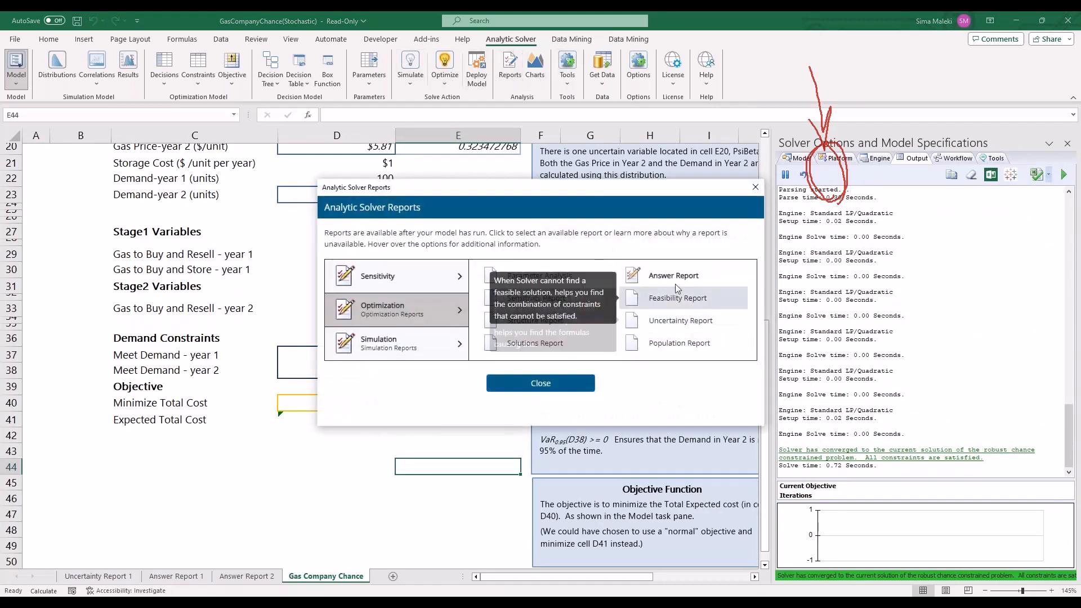
left_click(679, 276)
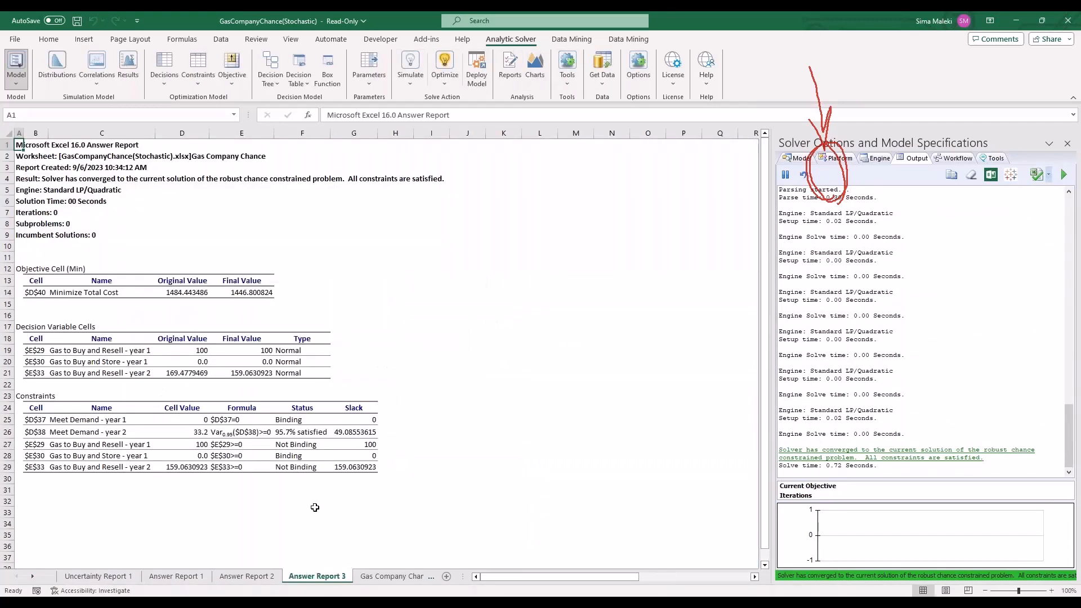
left_click(284, 431)
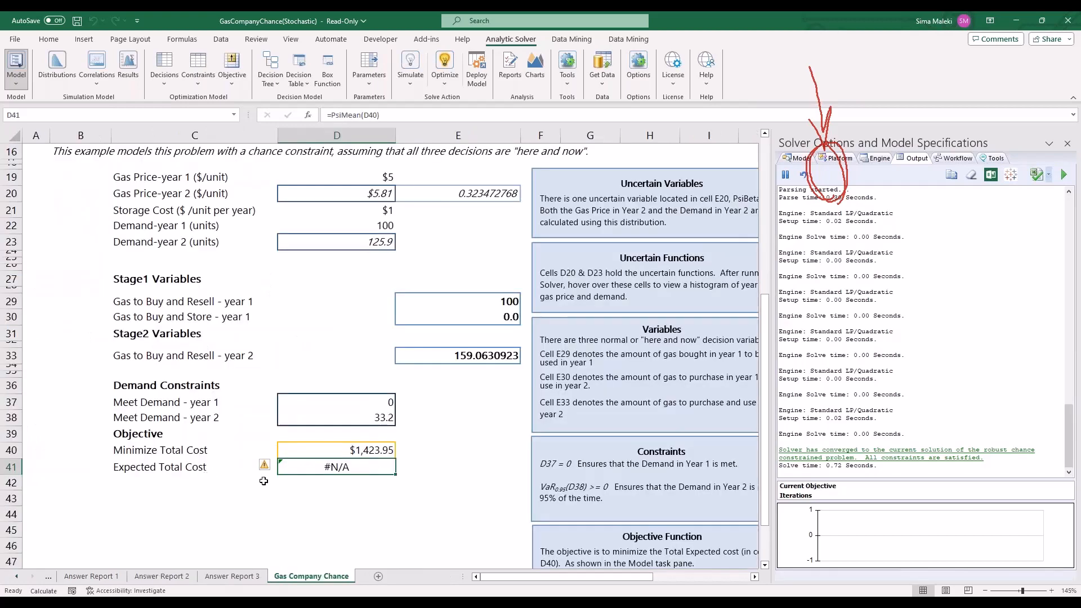
Run one simulation, view the distribution of the total cost in D40, and check the Expected Total Cost cell.
left_click(409, 65)
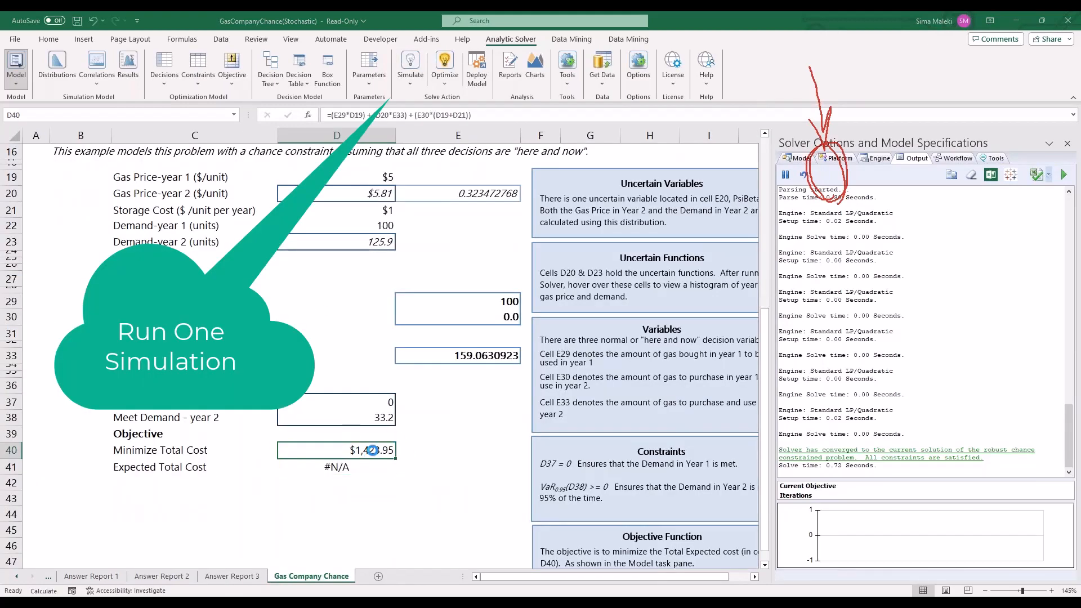
left_click(584, 357)
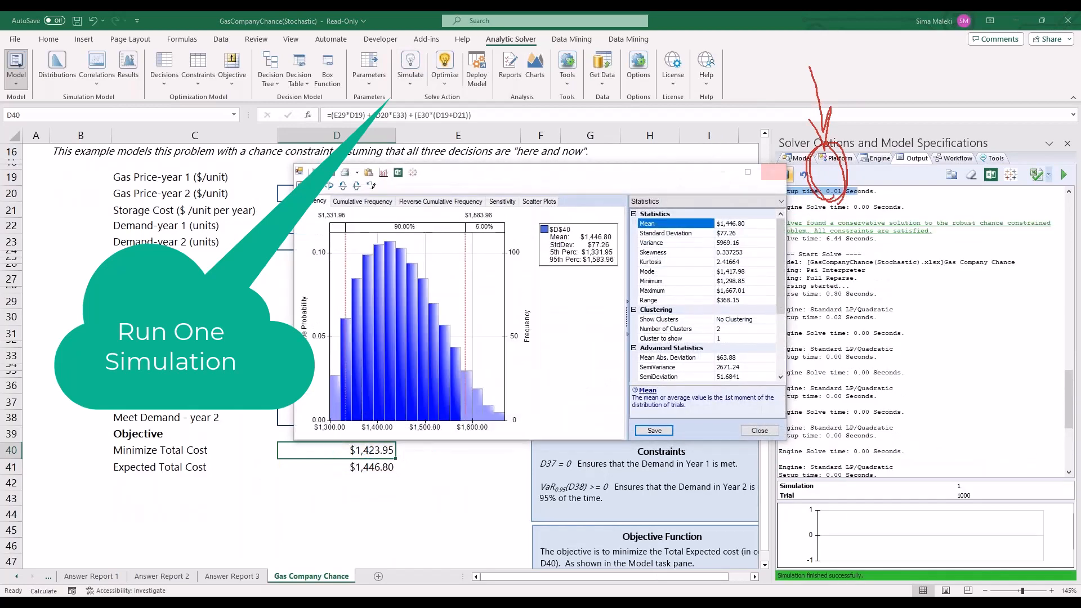
left_click(773, 172)
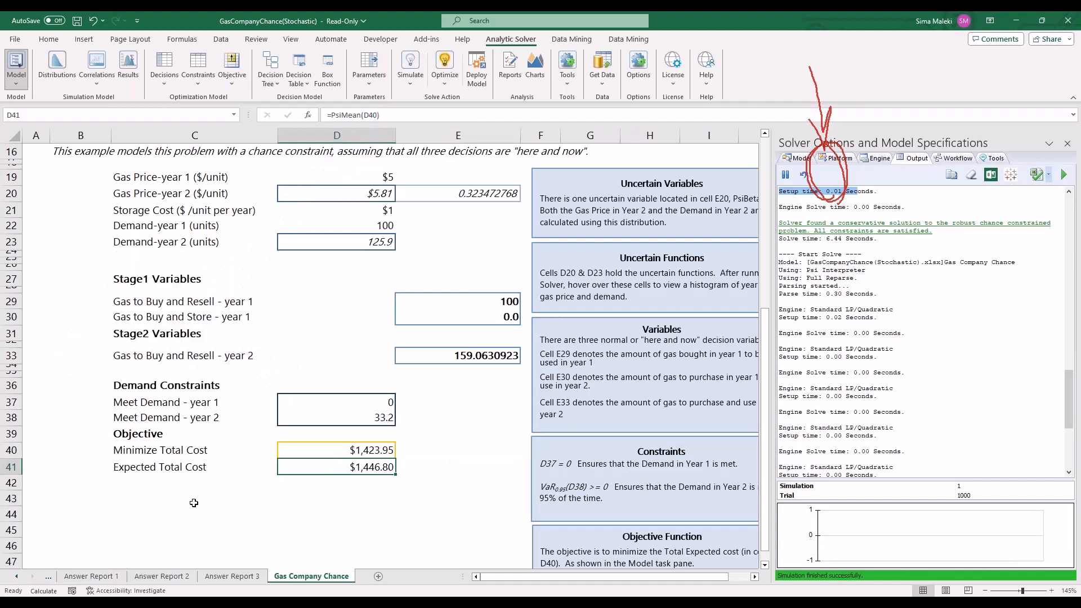
scroll(193, 503, "down", 3)
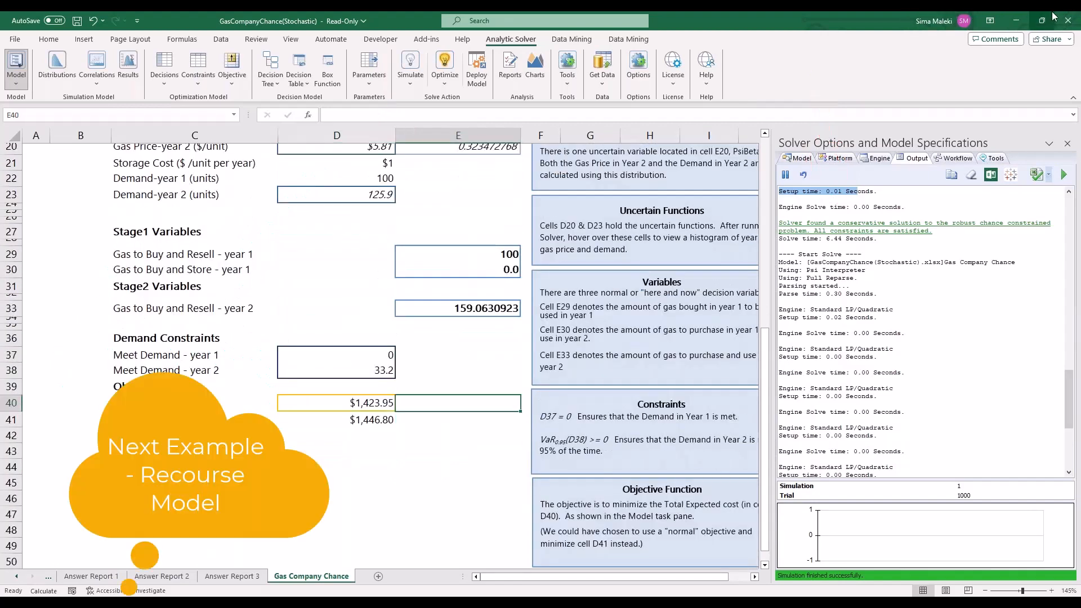
Open the Gas Company Recourse model from the stochastic optimization examples.
left_click(706, 62)
left_click(554, 279)
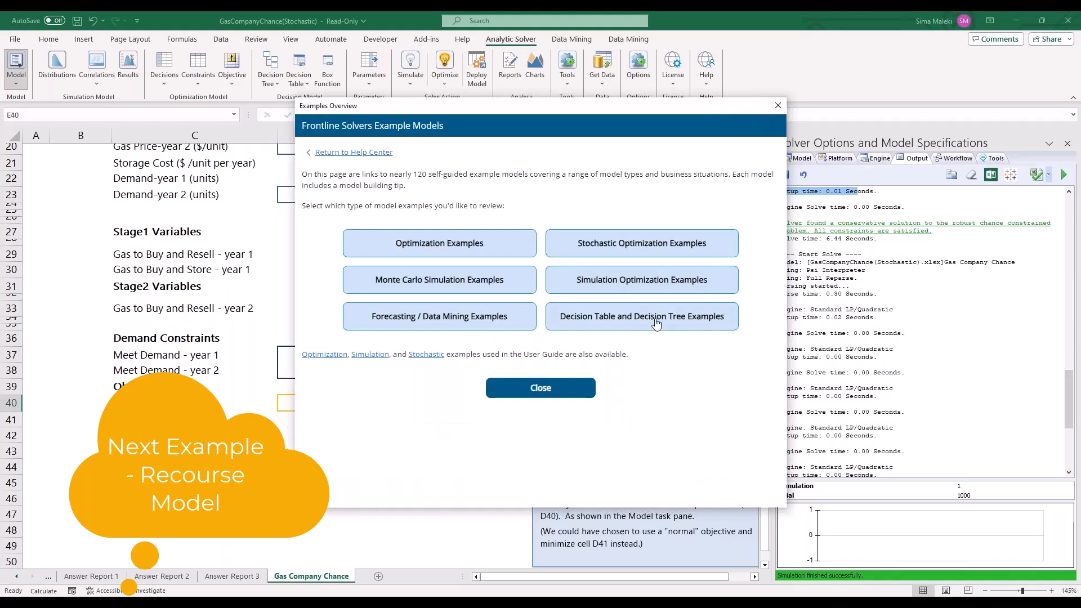
left_click(652, 250)
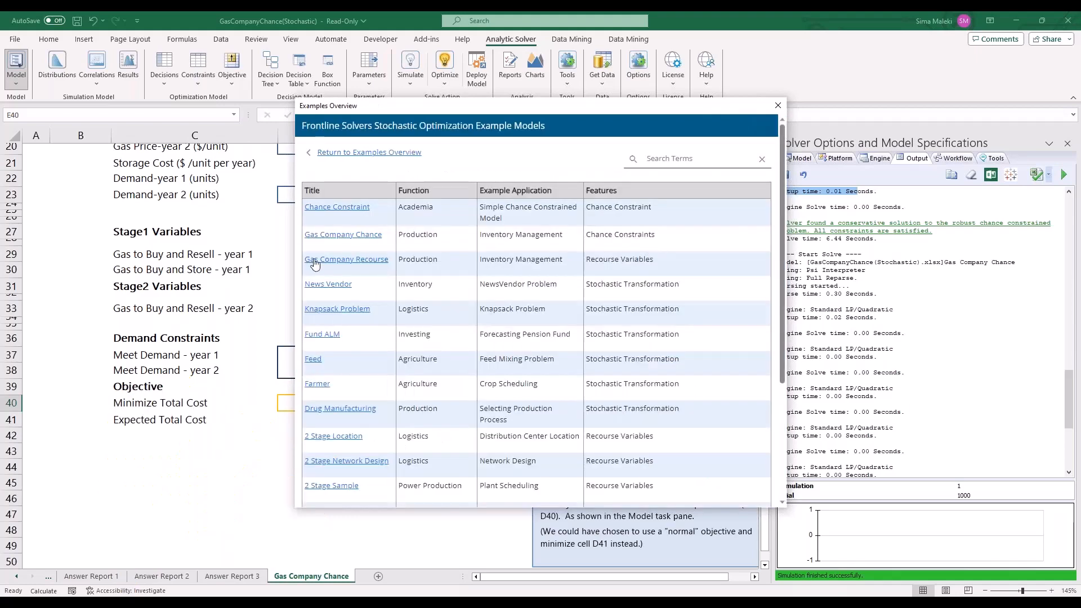
left_click(350, 260)
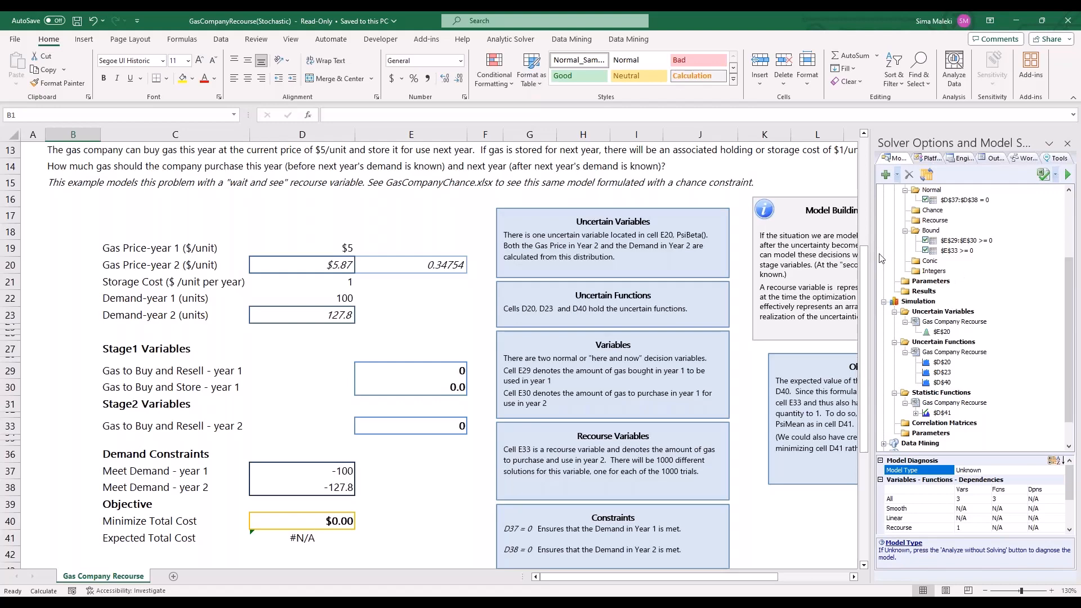
Widen the model specifications pane and examine recourse variable E33 in the model tree and under Stage2 Variables.
left_click_drag(874, 248, 702, 247)
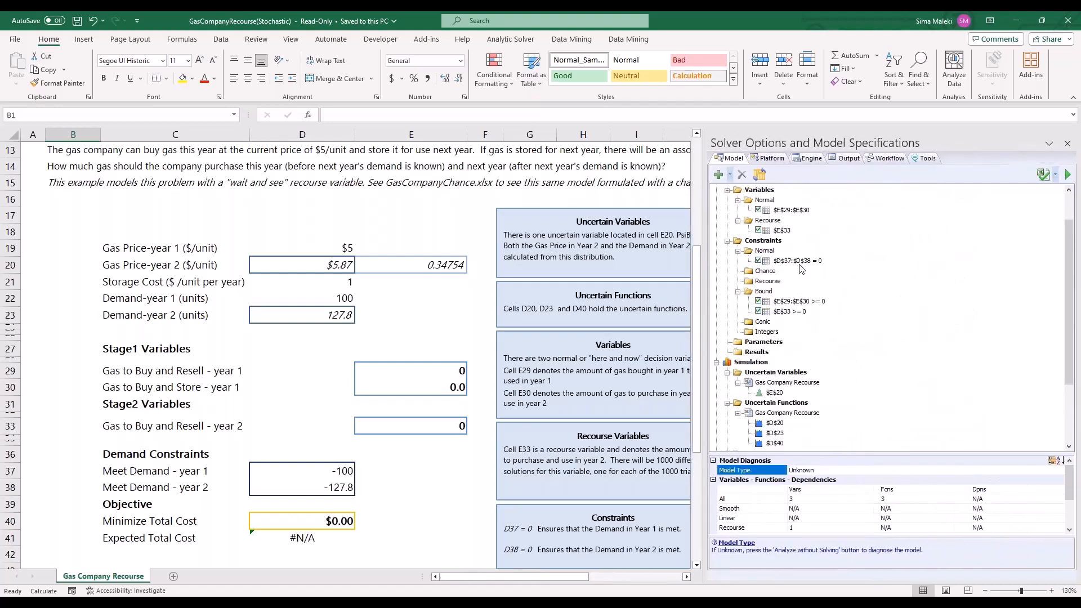
left_click(914, 177)
left_click(918, 205)
left_click_drag(826, 254, 829, 245)
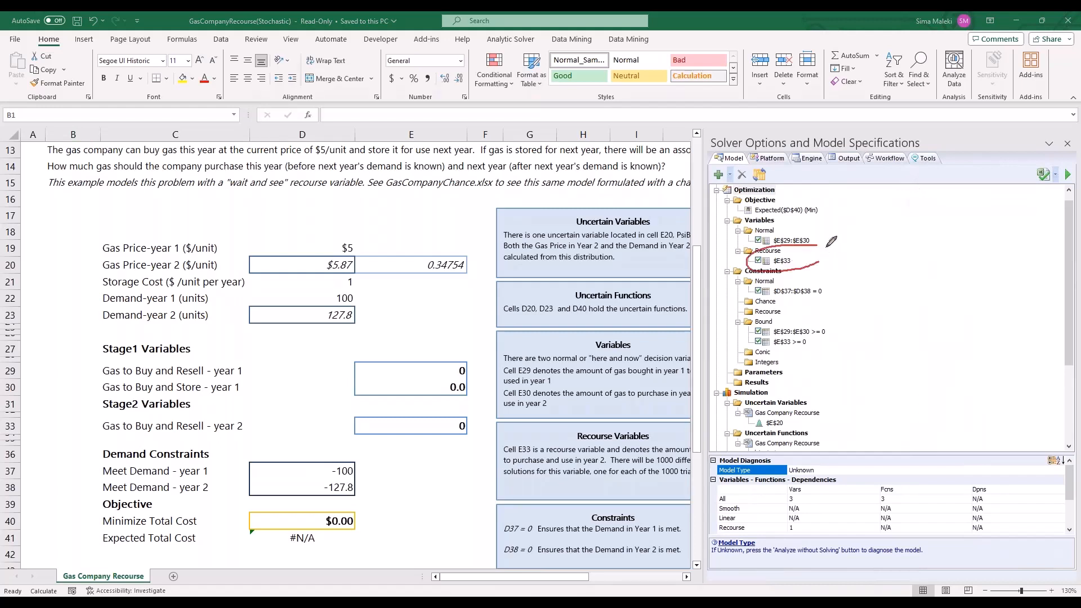
left_click_drag(406, 140, 412, 359)
mouse_move(463, 439)
left_mouse_down()
mouse_move(466, 405)
mouse_move(483, 452)
mouse_move(468, 459)
left_mouse_up()
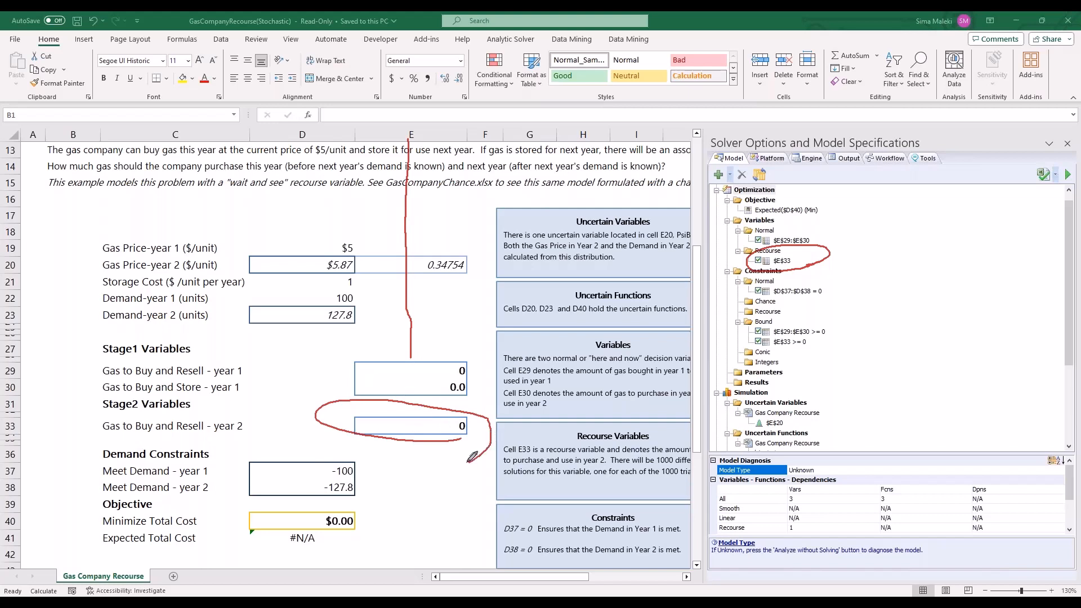
Check the properties of objective D40 and run a structural analysis of the original Gas Company Recourse model.
key("Escape")
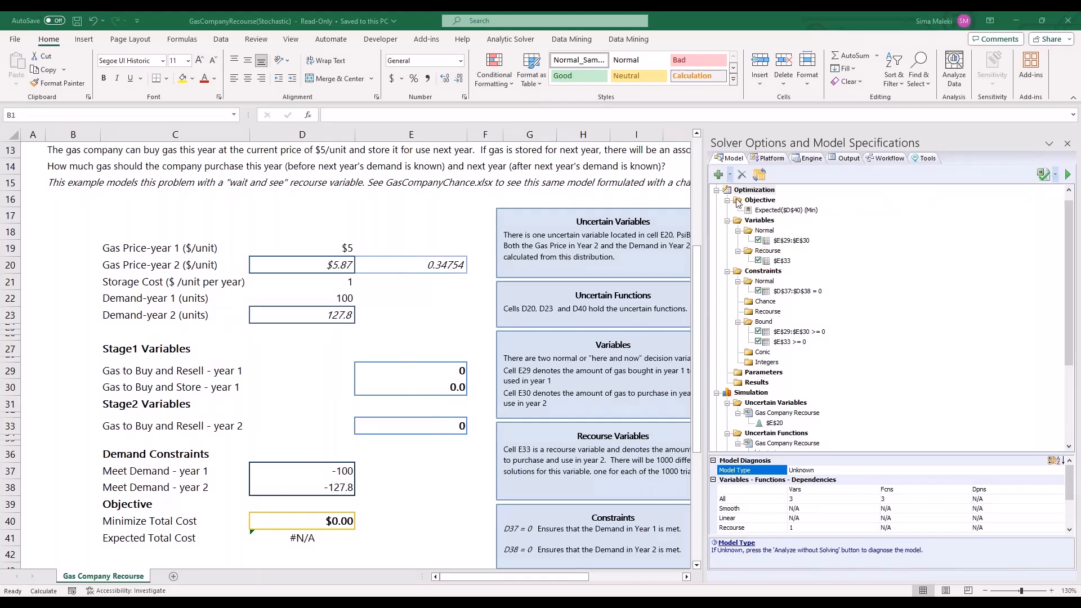
left_click(813, 210)
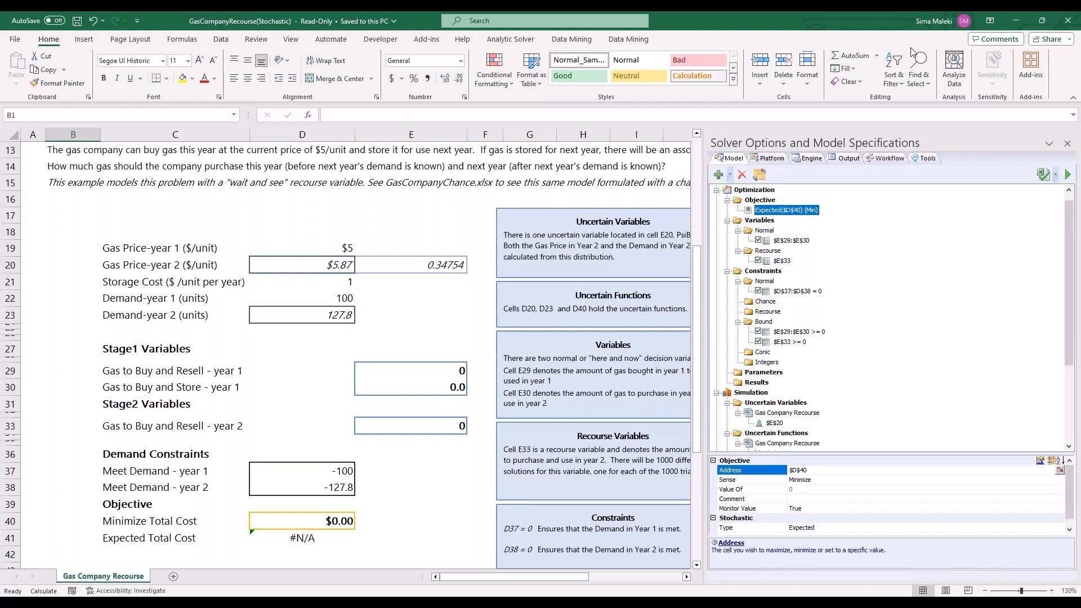
left_click(1055, 175)
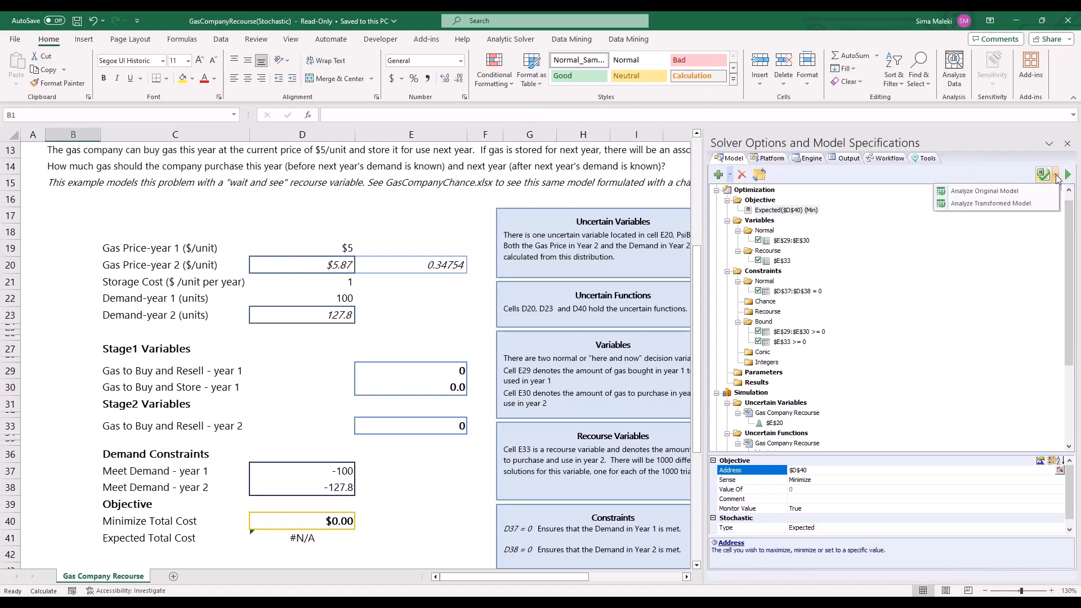
left_click(1011, 190)
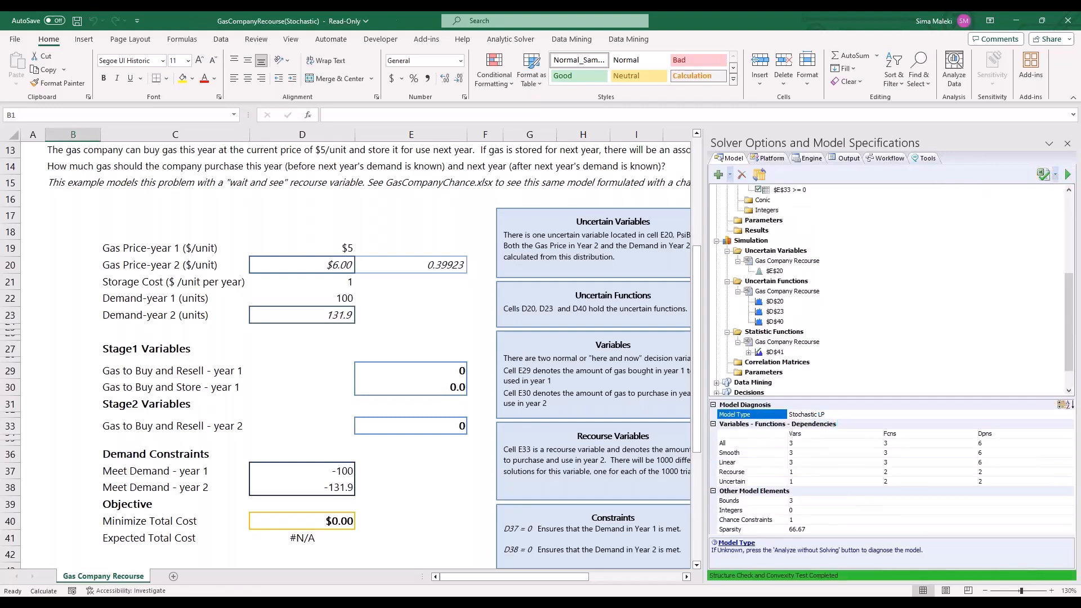
Optimize the recourse model in Guided Mode, continuing through the guidance and accepting the solver result.
left_click(468, 212)
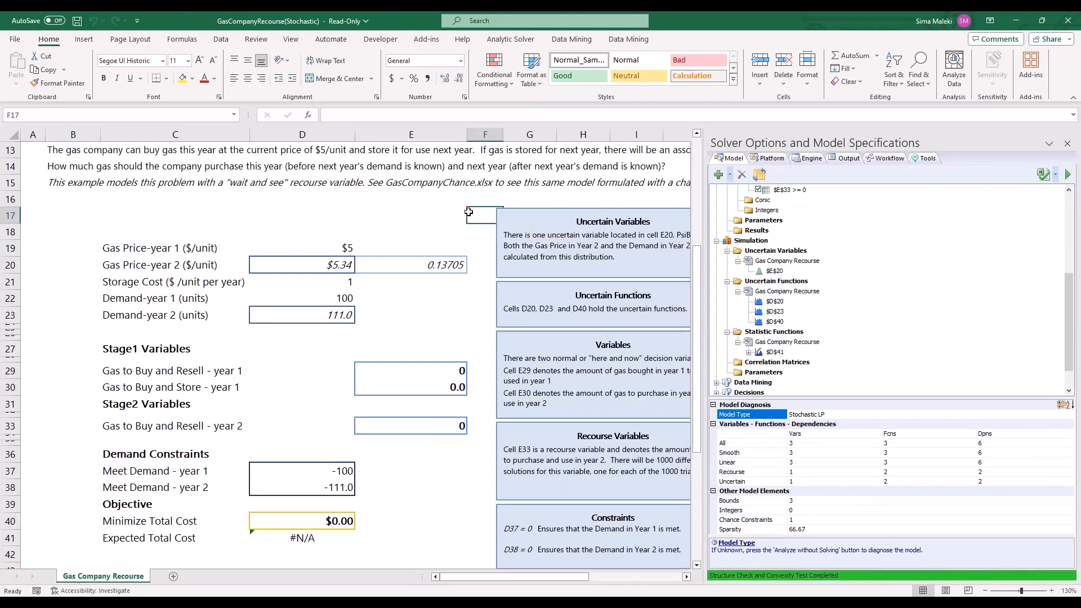
left_click(509, 40)
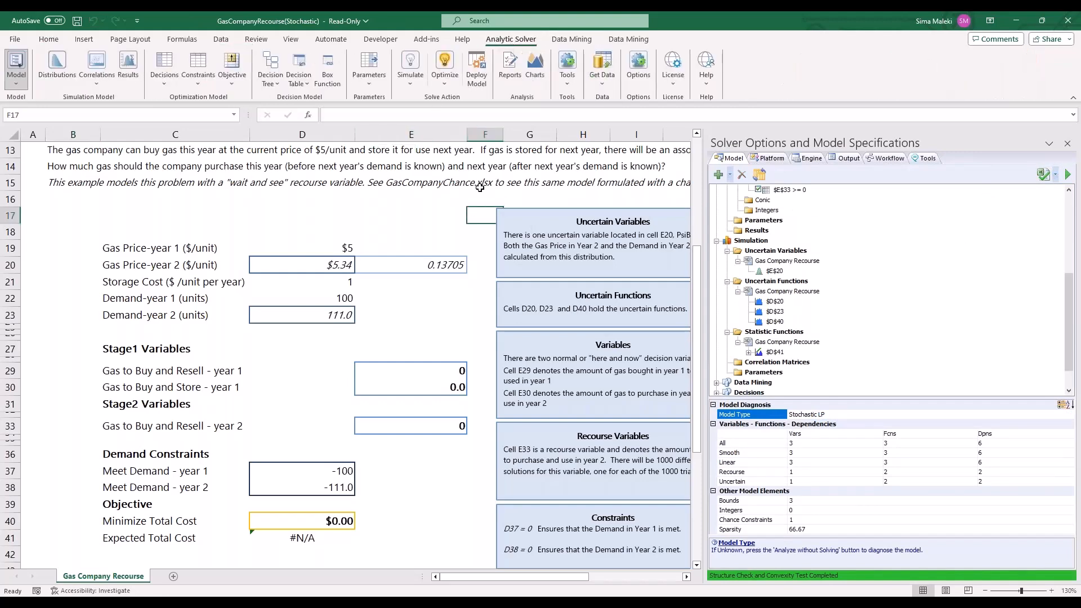
left_click(445, 66)
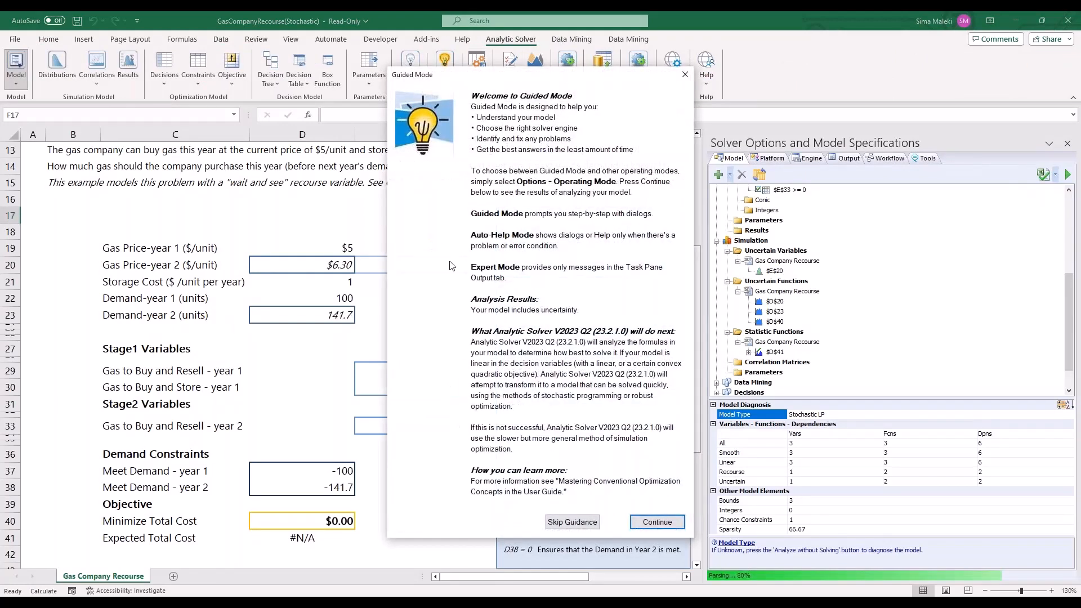
key("Return")
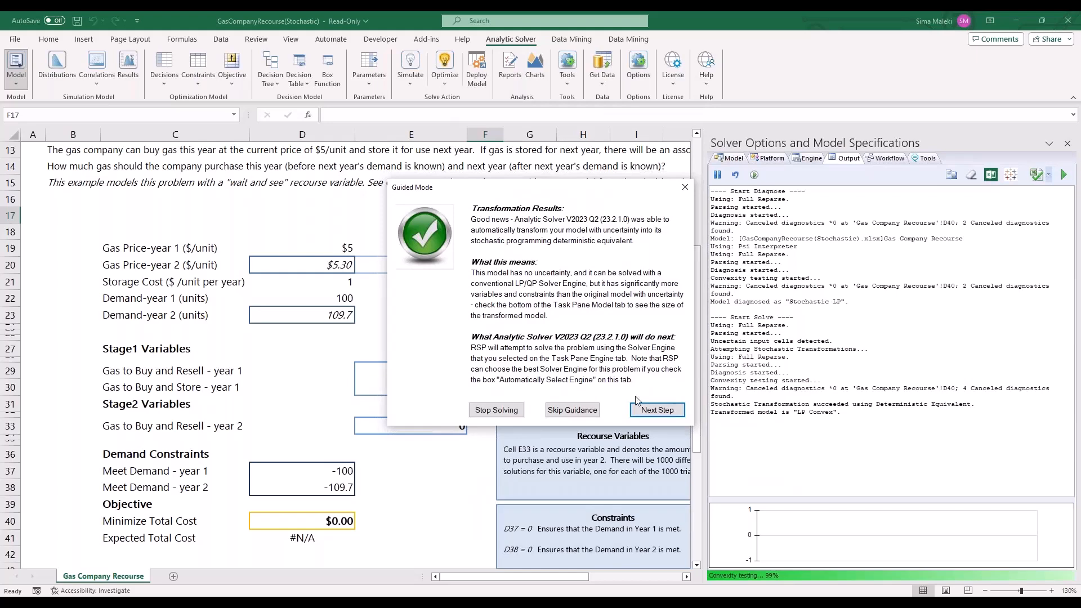
left_click(654, 414)
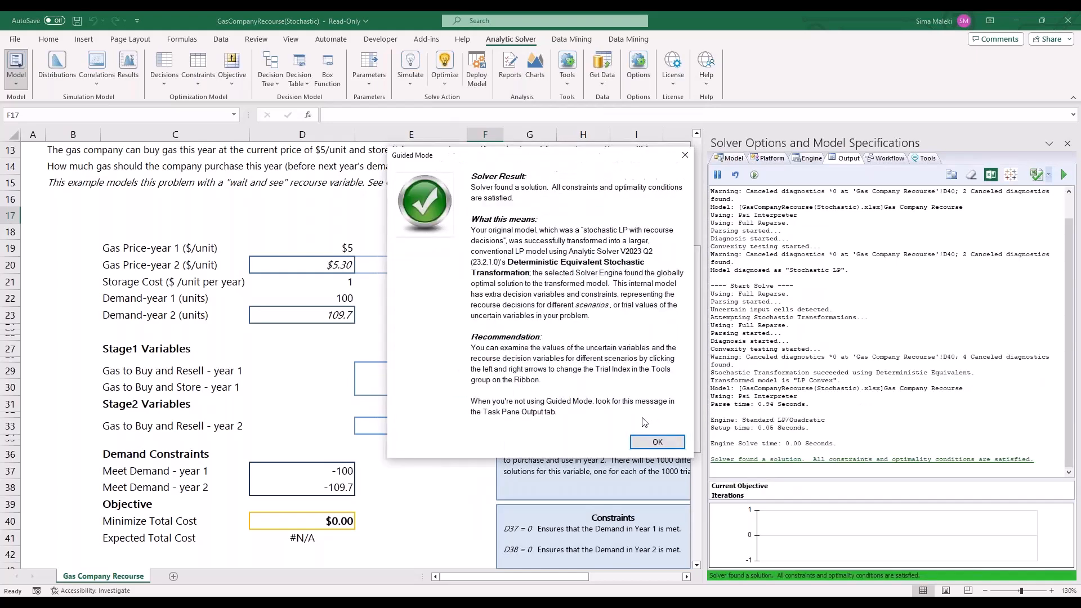
left_click(650, 442)
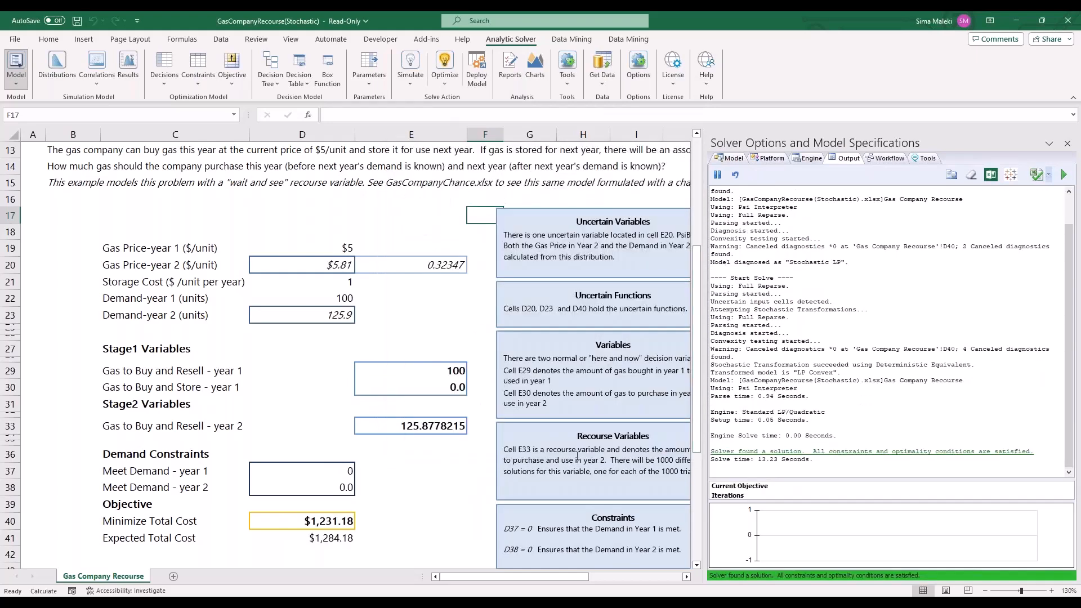
Examine the transformed model's diagnosis and the solved decision values in E29, E30 and recourse cell E33.
scroll(411, 478, "down", 1)
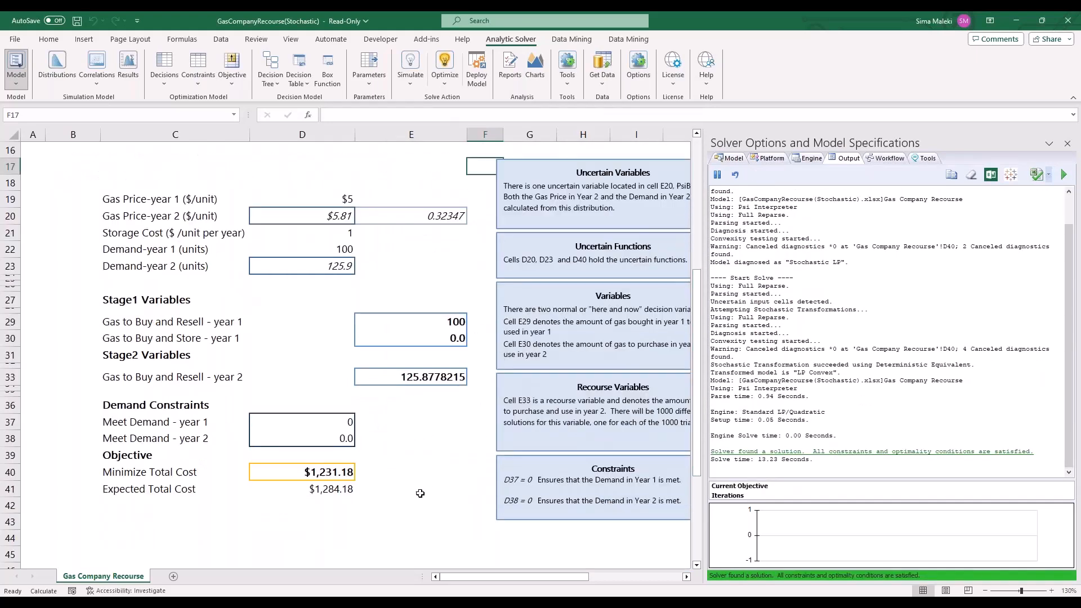
left_click(730, 158)
scroll(816, 287, "up", 3)
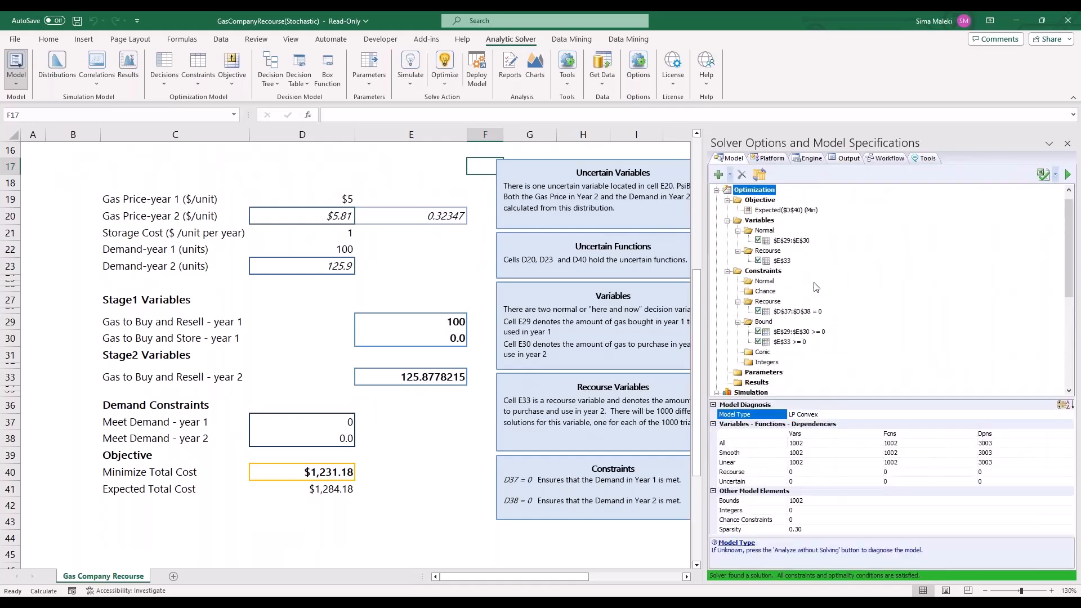
left_click(480, 290)
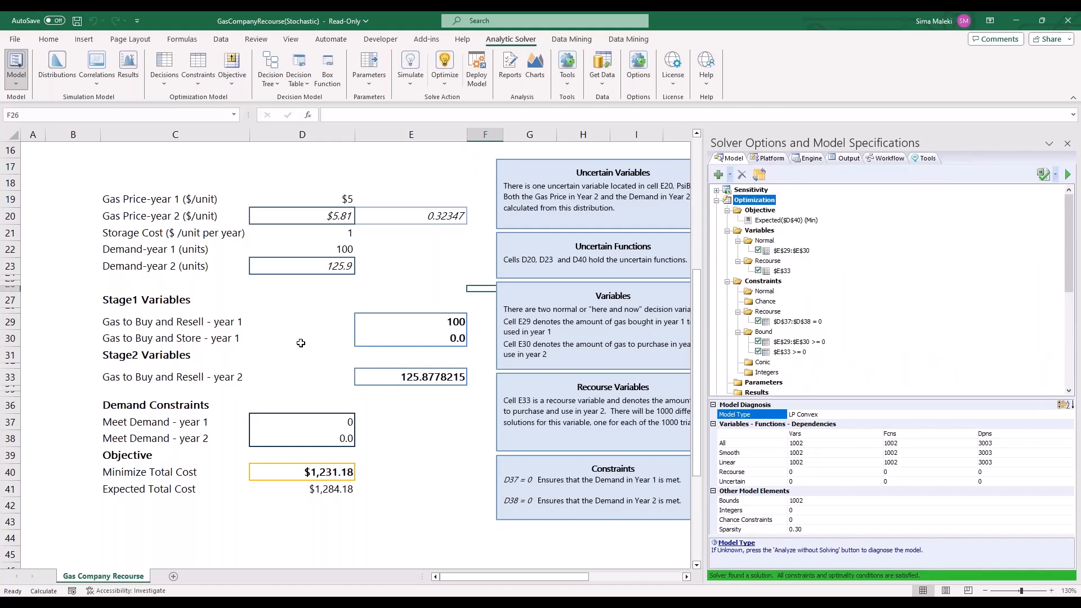
left_click(441, 325)
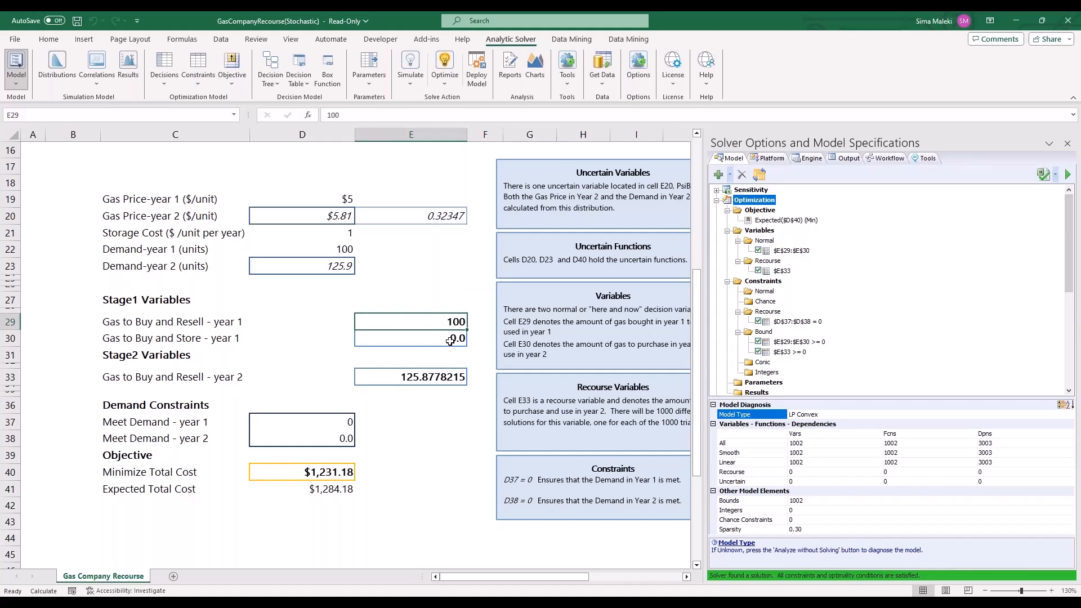
left_click(450, 341)
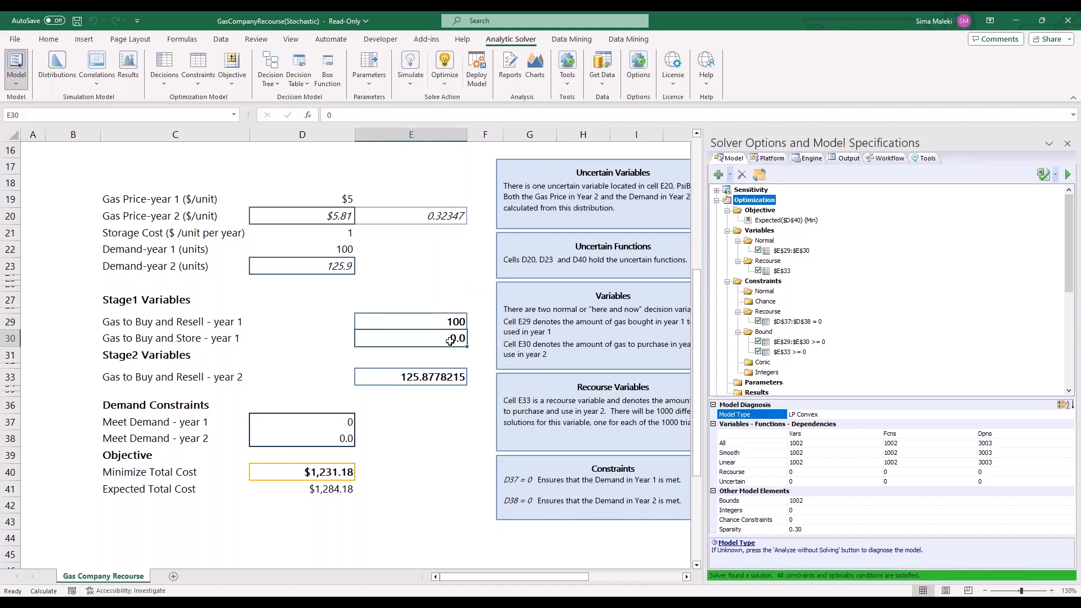
left_click(421, 381)
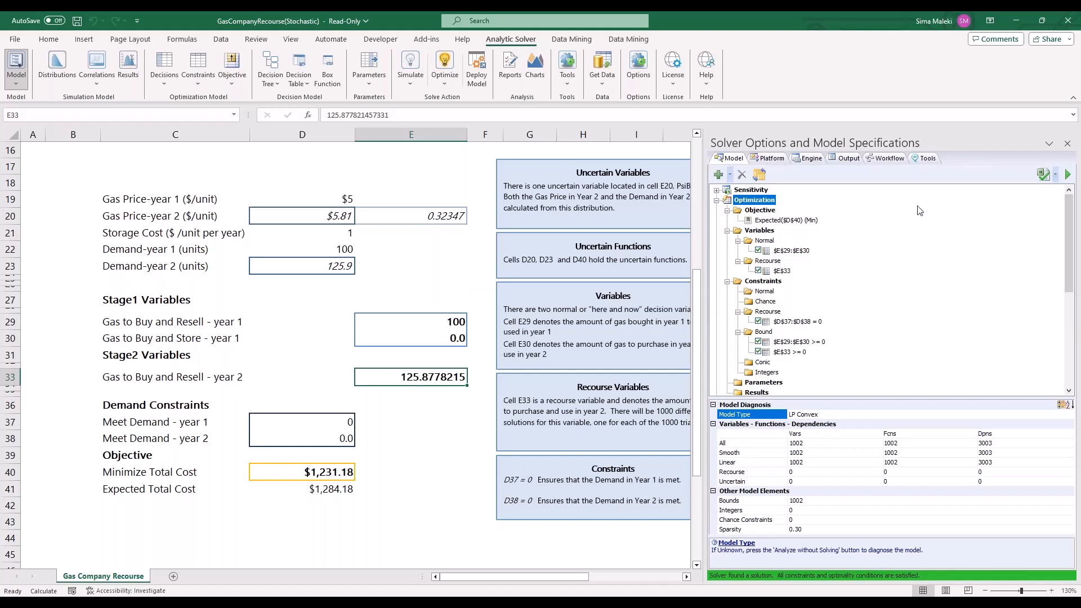
Widen the model specifications pane and bring up the Trials and Trial to Display settings.
left_click(927, 158)
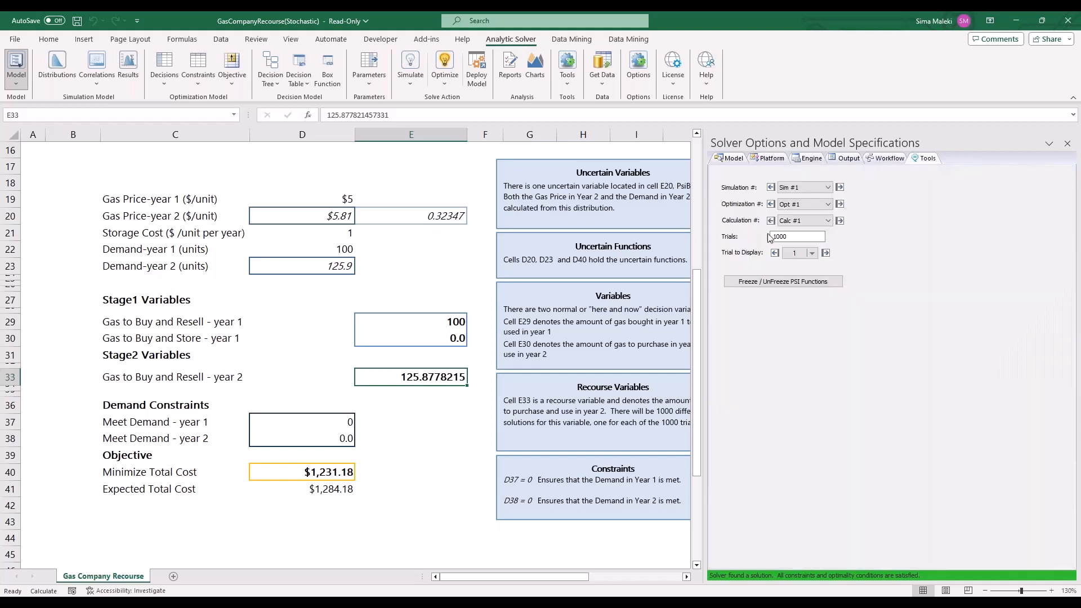
left_click_drag(702, 267, 614, 267)
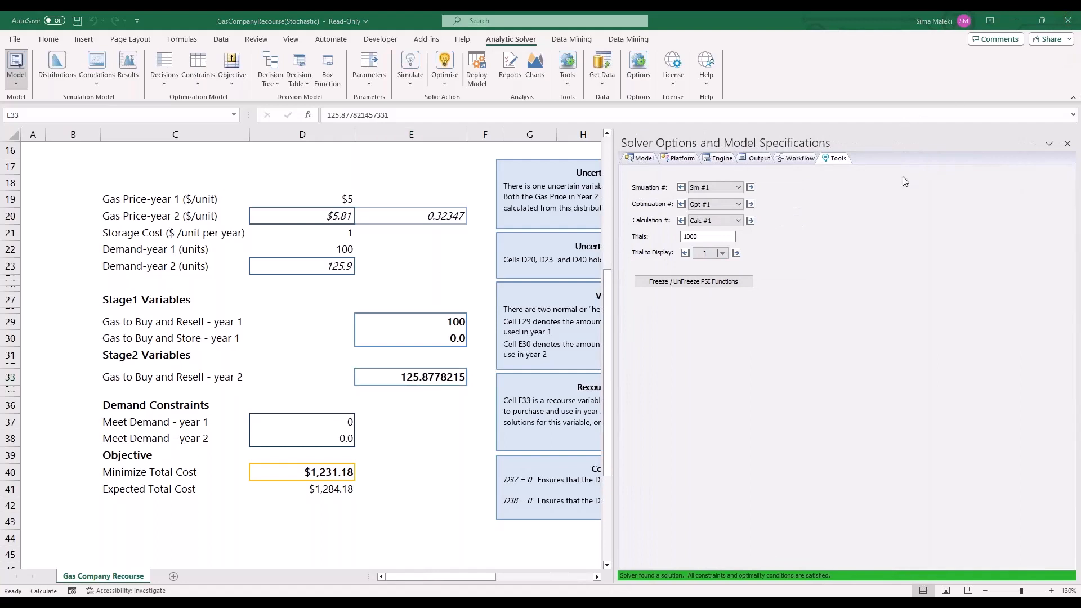
mouse_move(869, 174)
left_mouse_down()
mouse_move(874, 119)
mouse_move(839, 179)
left_mouse_up()
mouse_move(760, 245)
left_mouse_down()
mouse_move(757, 232)
mouse_move(667, 224)
mouse_move(620, 248)
mouse_move(741, 299)
mouse_move(770, 233)
left_mouse_up()
mouse_move(688, 265)
left_mouse_down()
mouse_move(635, 256)
mouse_move(684, 253)
mouse_move(676, 271)
mouse_move(723, 264)
left_mouse_up()
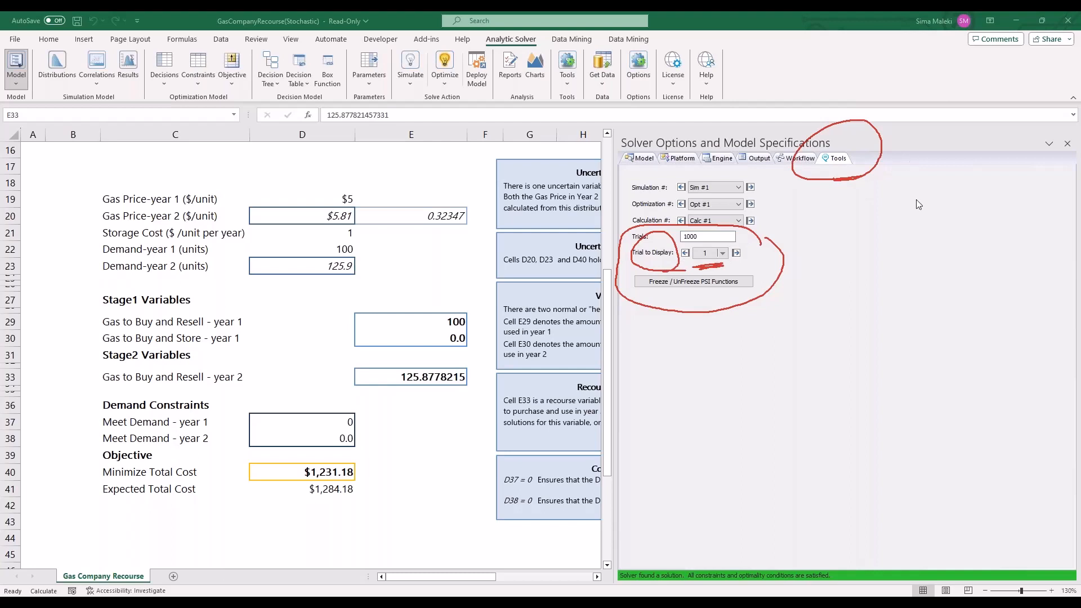
Advance the displayed trial one by one to trial 8 and view recourse variable E33's optimization results distribution.
left_click(735, 253)
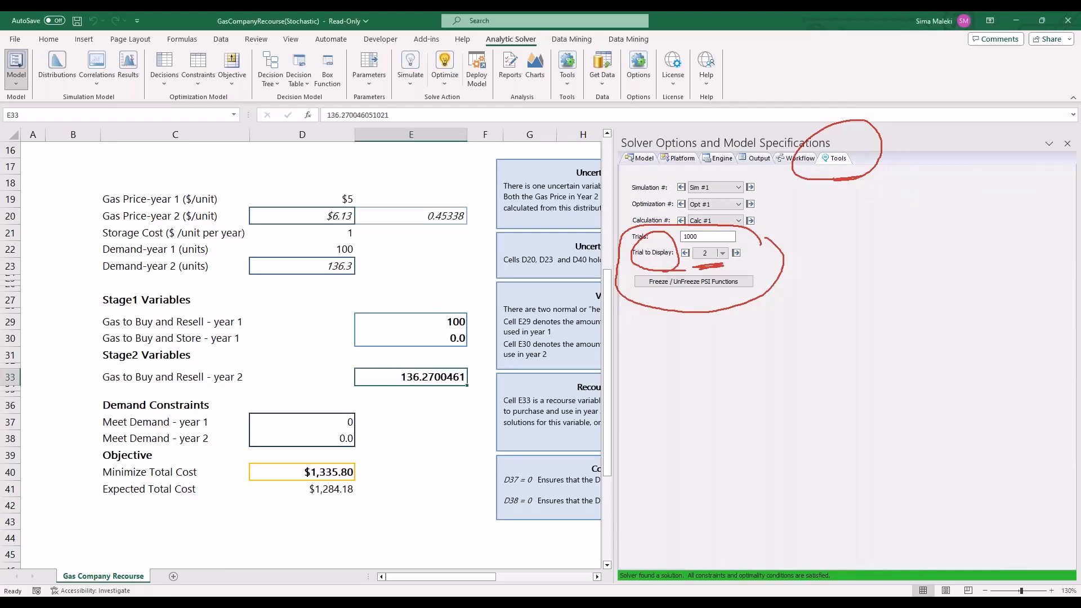
left_click(736, 253)
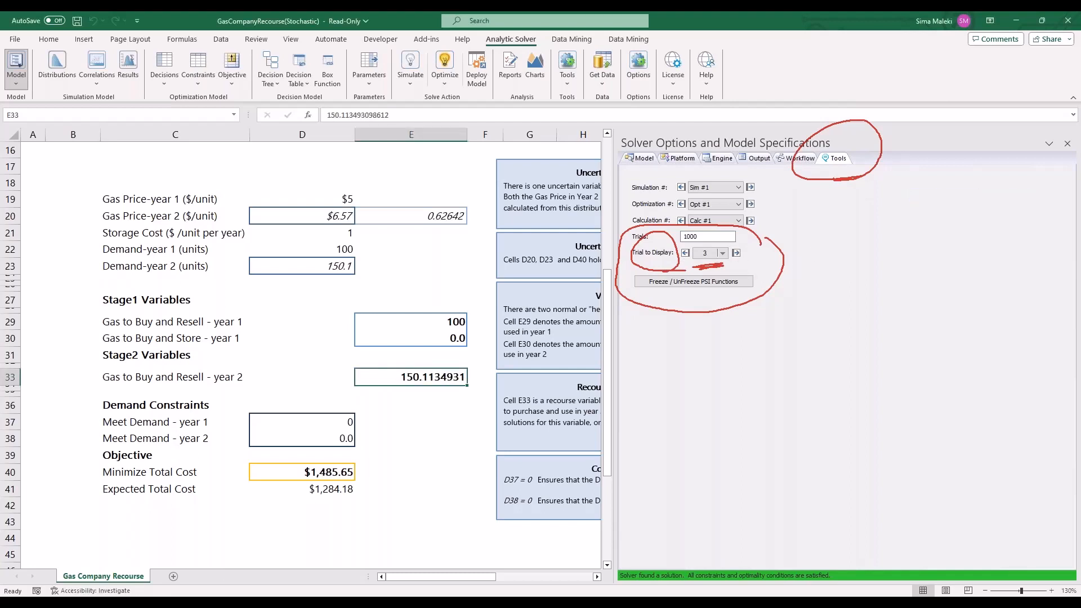
left_click(736, 253)
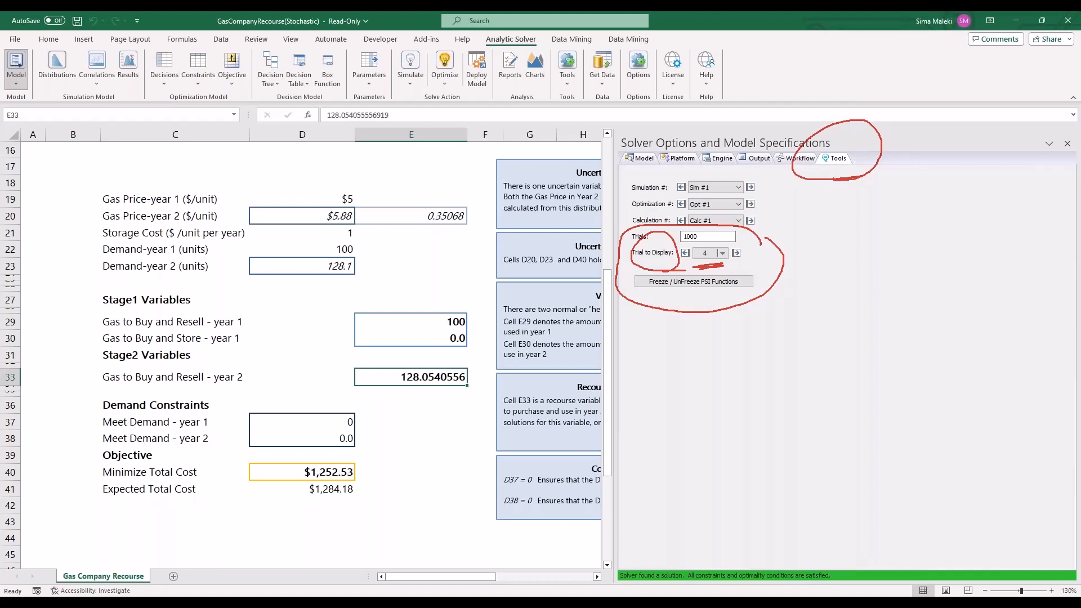
left_click(737, 253)
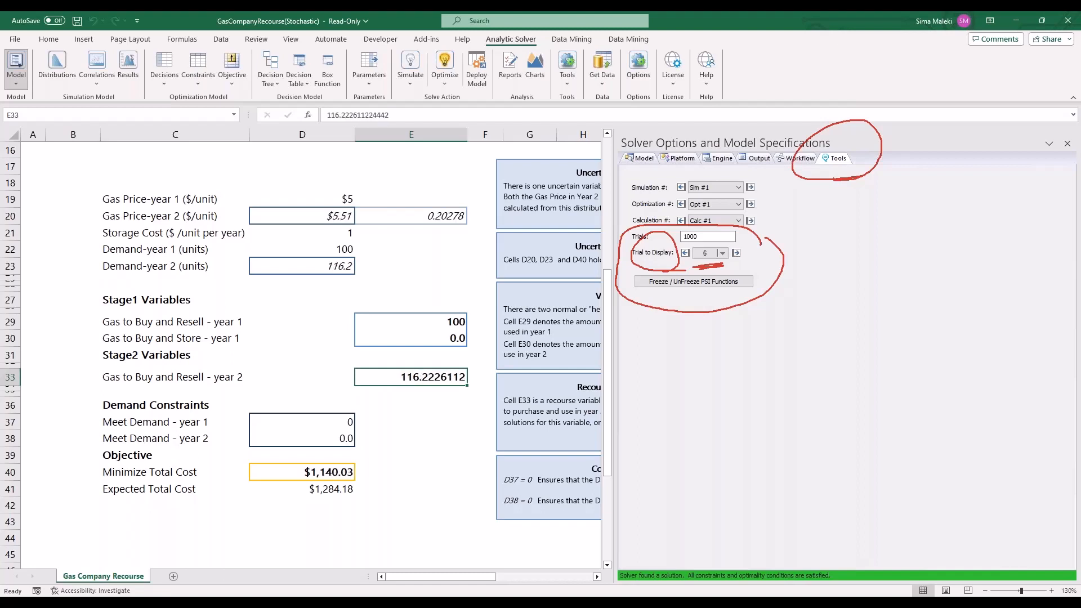
left_click(737, 253)
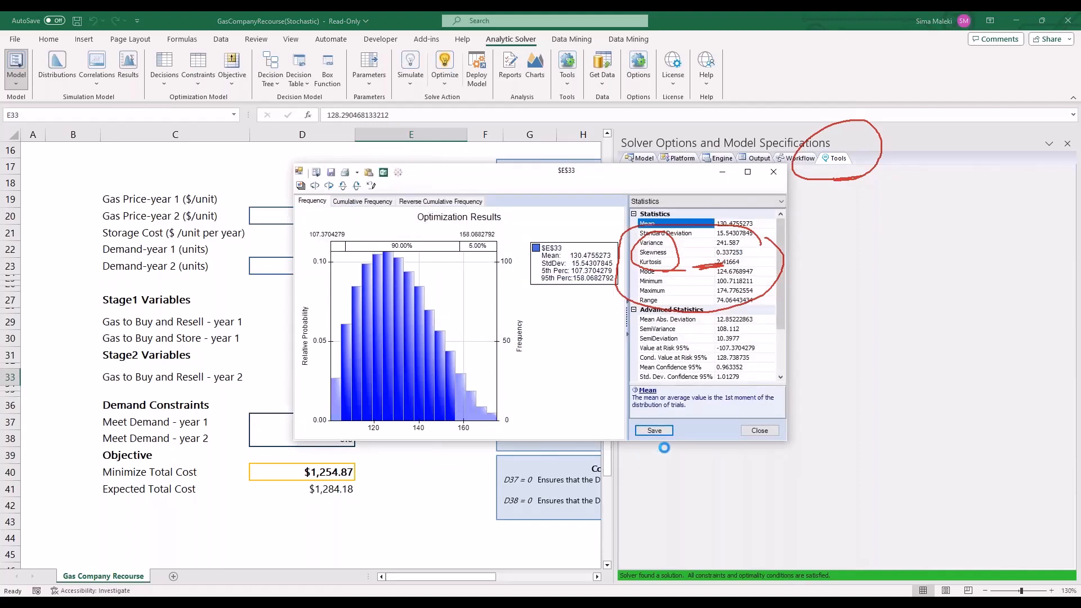
left_click(450, 511)
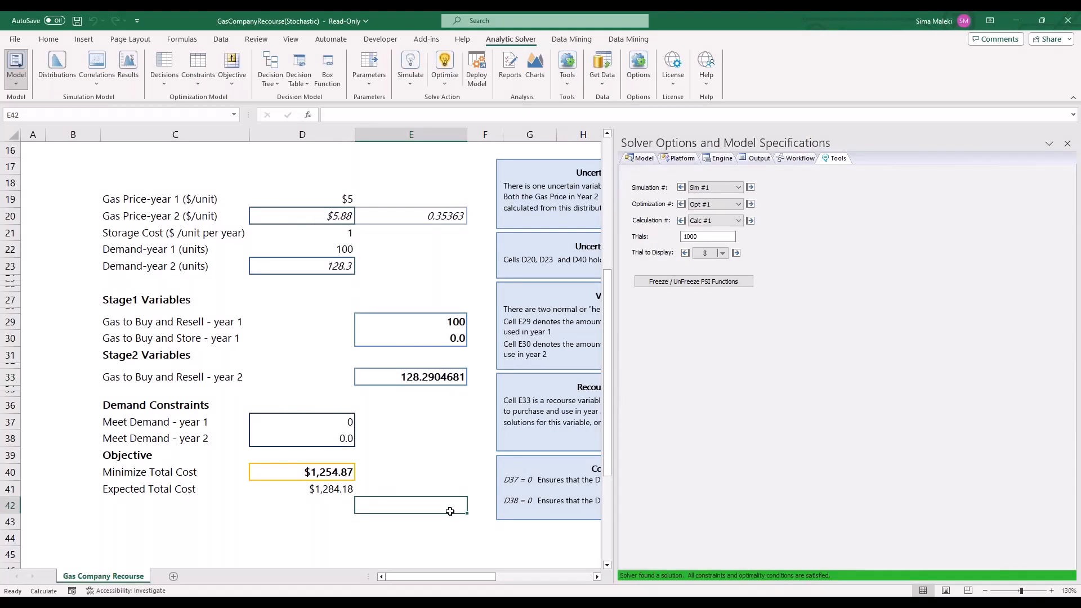
Narrow the specifications pane, bring back the model tree, and inspect the formulas in E20, D20 and D23.
left_click_drag(615, 211, 689, 219)
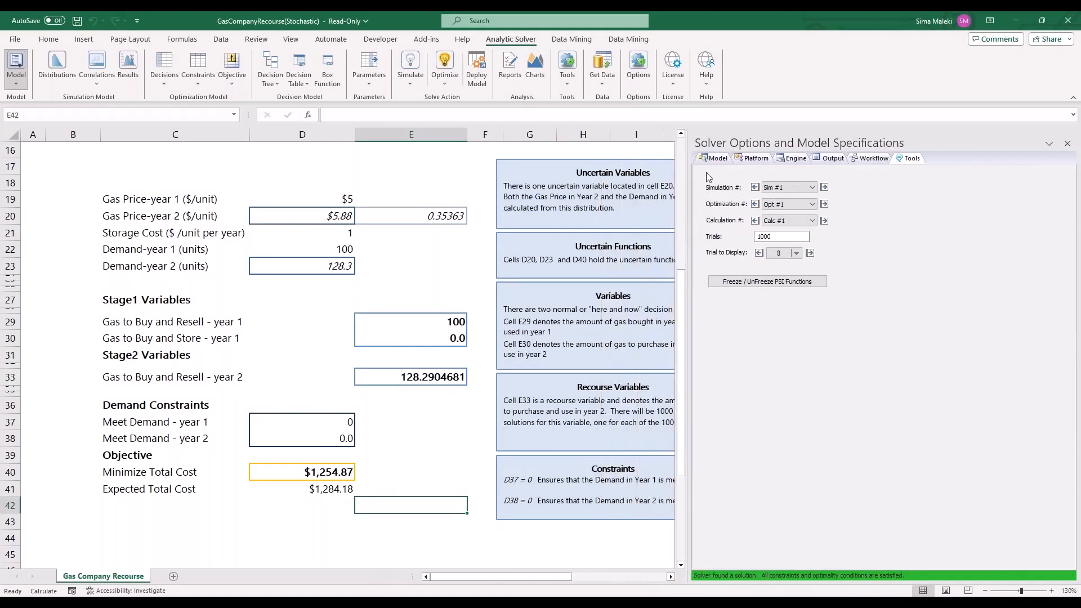
left_click(713, 158)
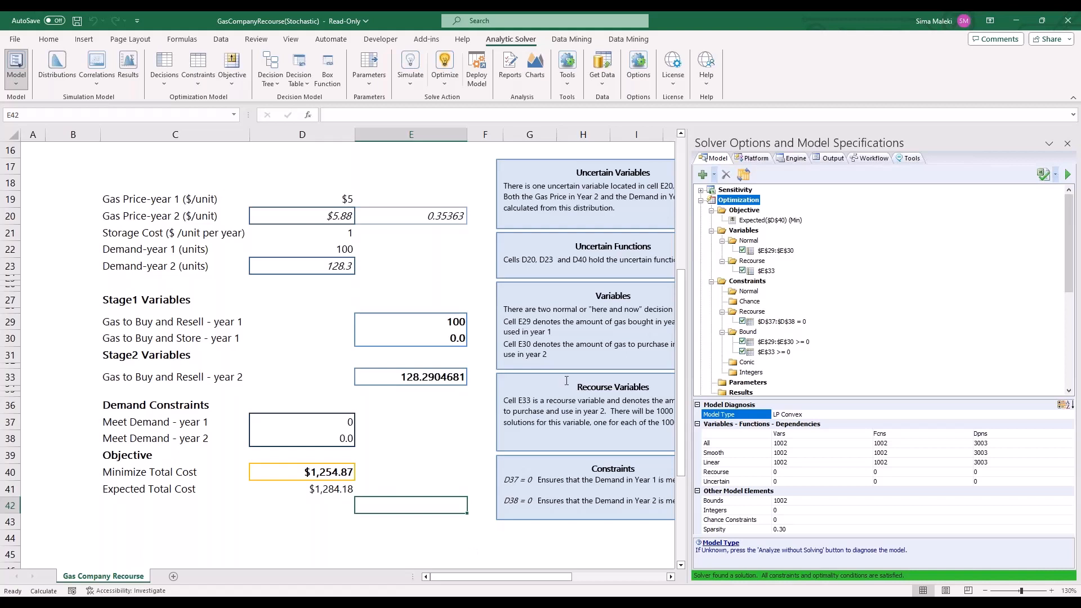
left_click(423, 266)
left_click(433, 220)
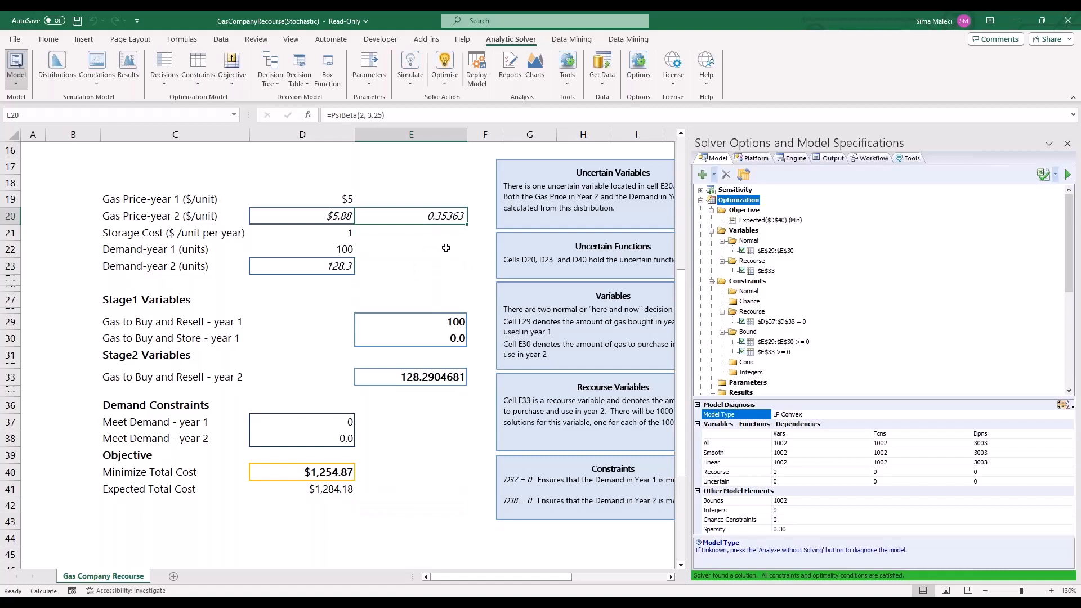
left_click(328, 217)
left_click(329, 269)
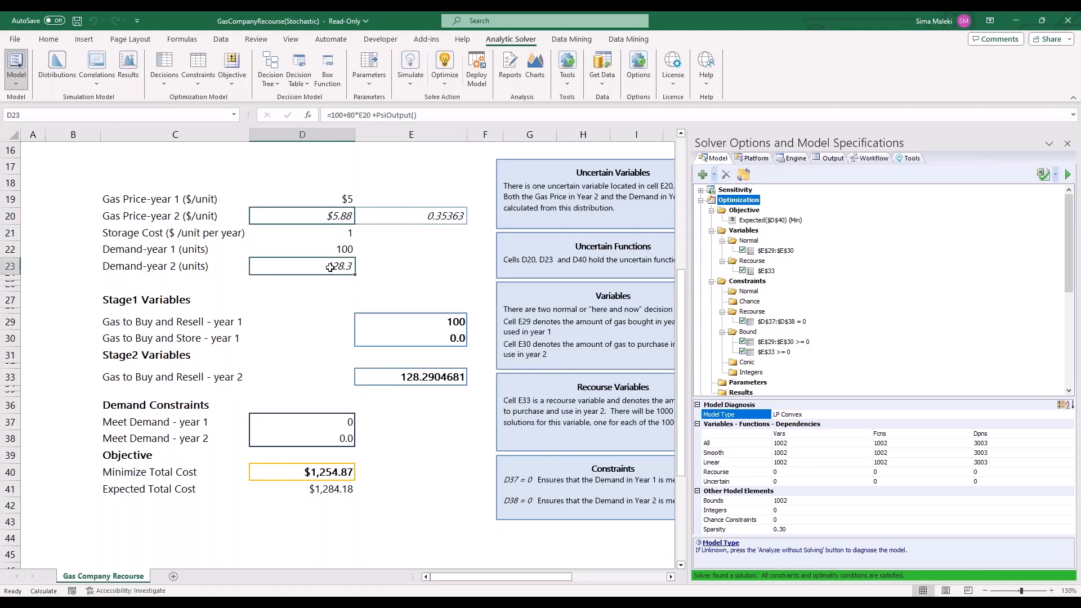
left_click(435, 216)
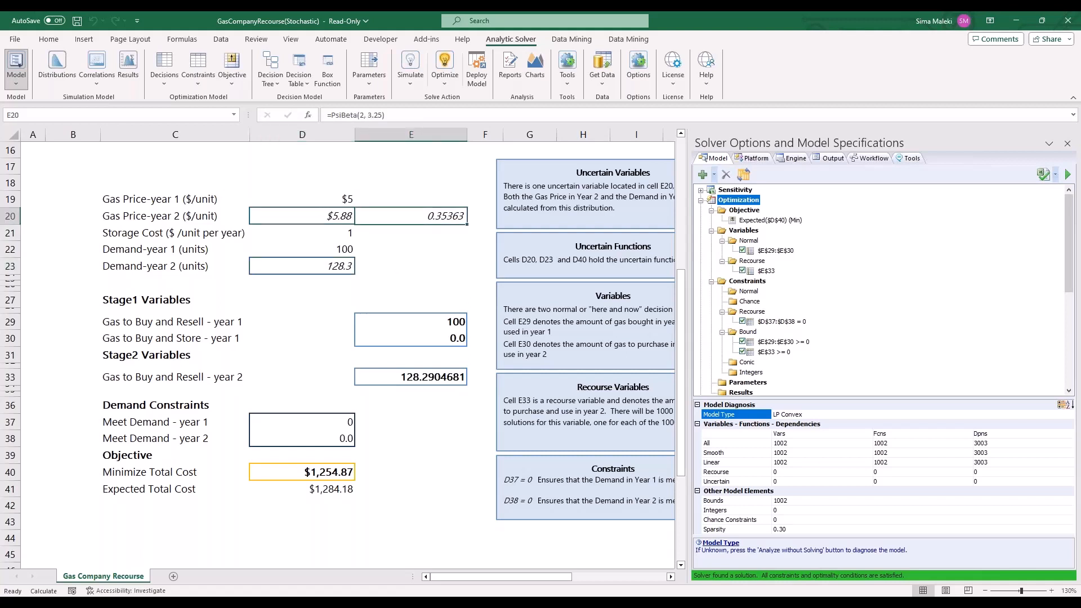
Lock uncertain variable E20 at the value 4 in its distribution parameters and save the change.
double_click(436, 216)
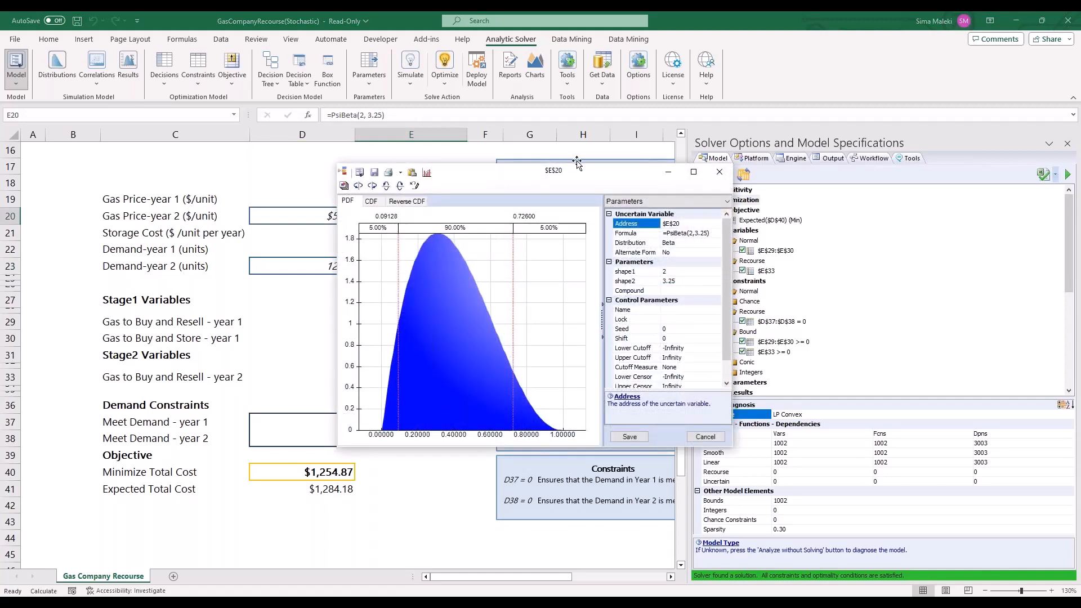
left_click_drag(580, 177, 565, 164)
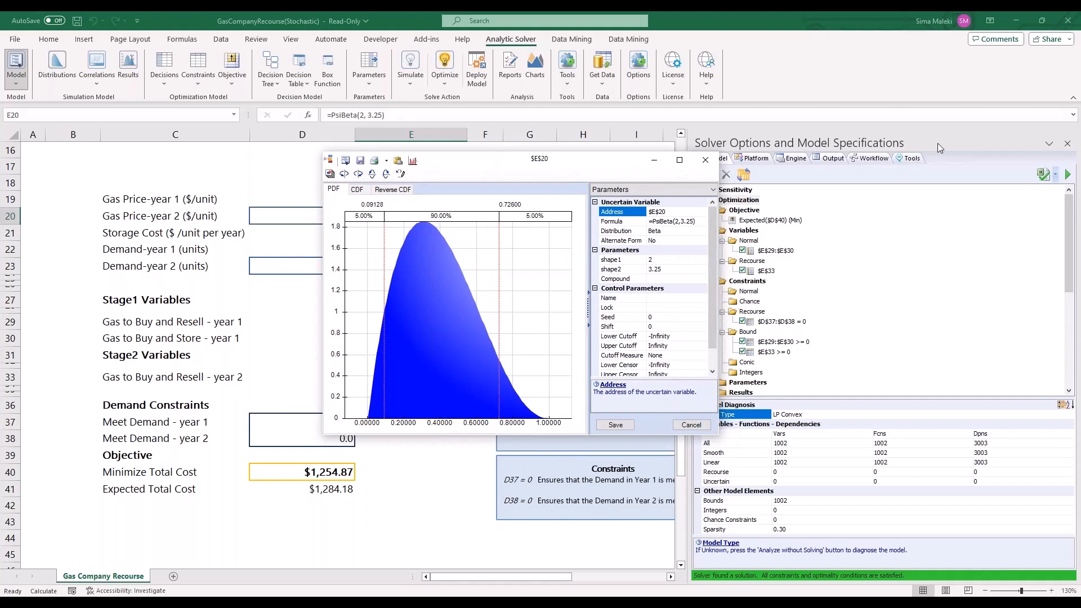
left_click(916, 174)
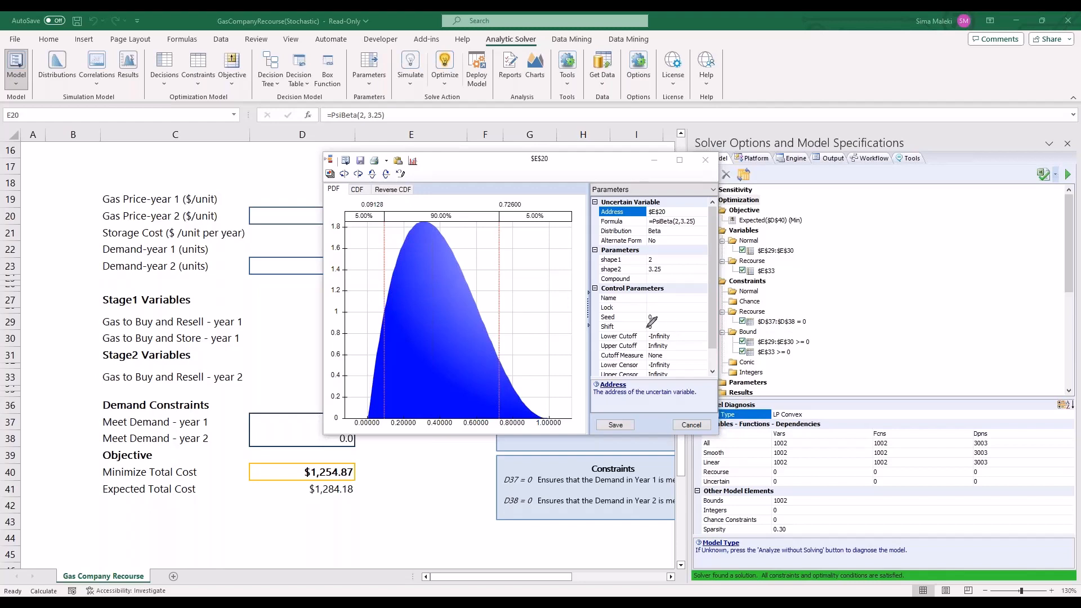
mouse_move(614, 312)
left_mouse_down()
mouse_move(597, 311)
mouse_move(647, 269)
mouse_move(673, 283)
mouse_move(625, 295)
mouse_move(615, 311)
left_mouse_up()
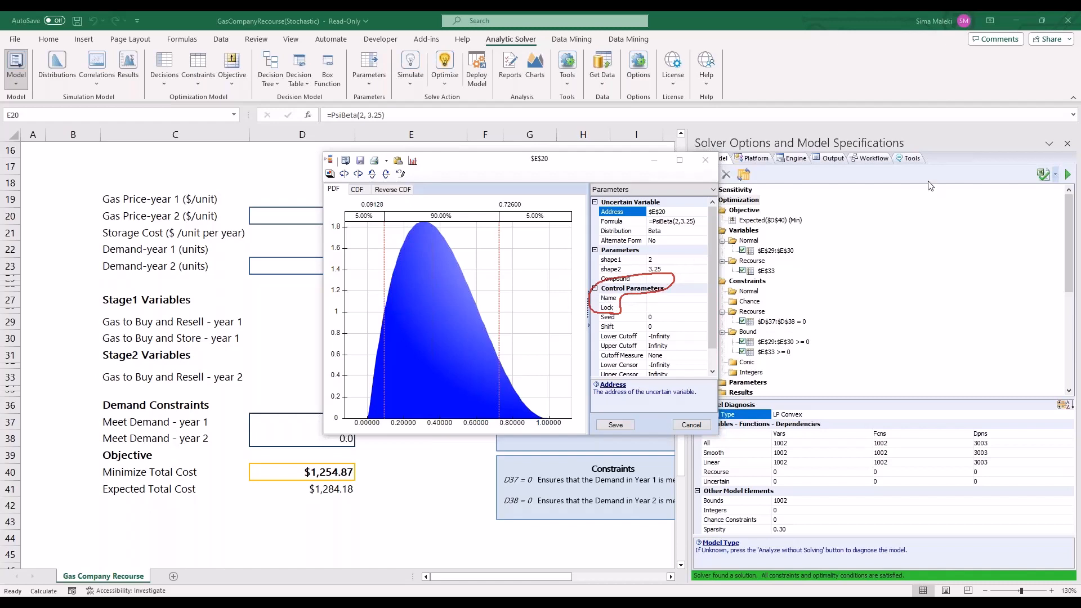
left_click(663, 278)
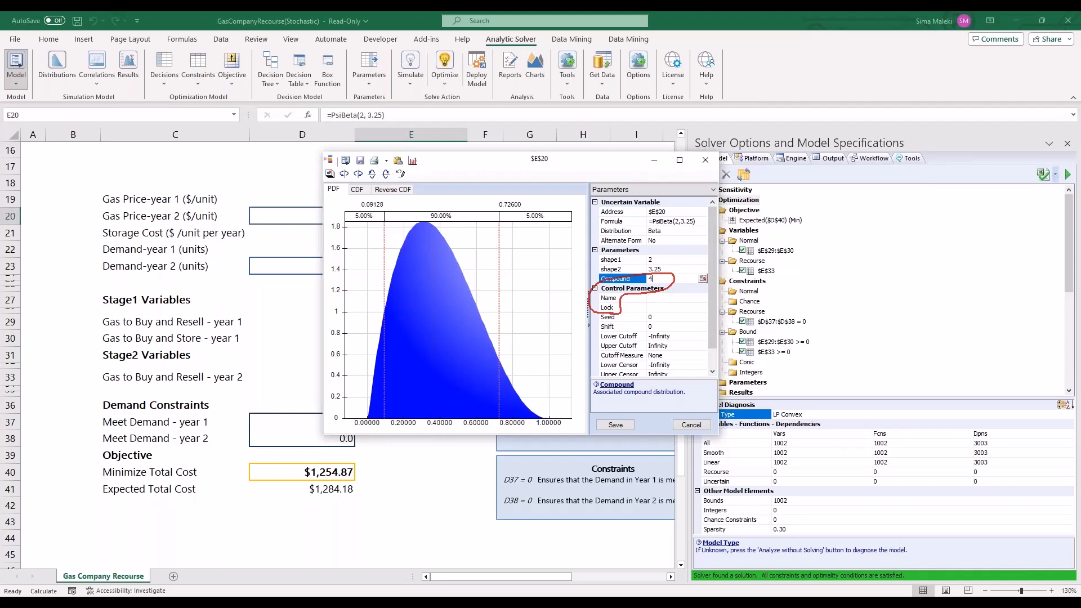
left_click(658, 307)
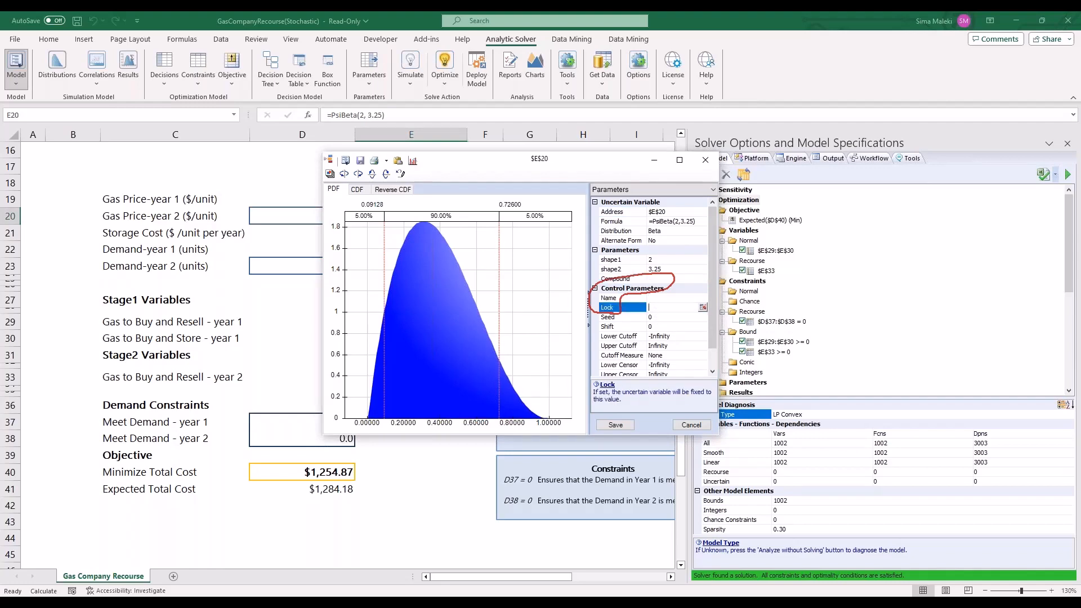
left_click(616, 426)
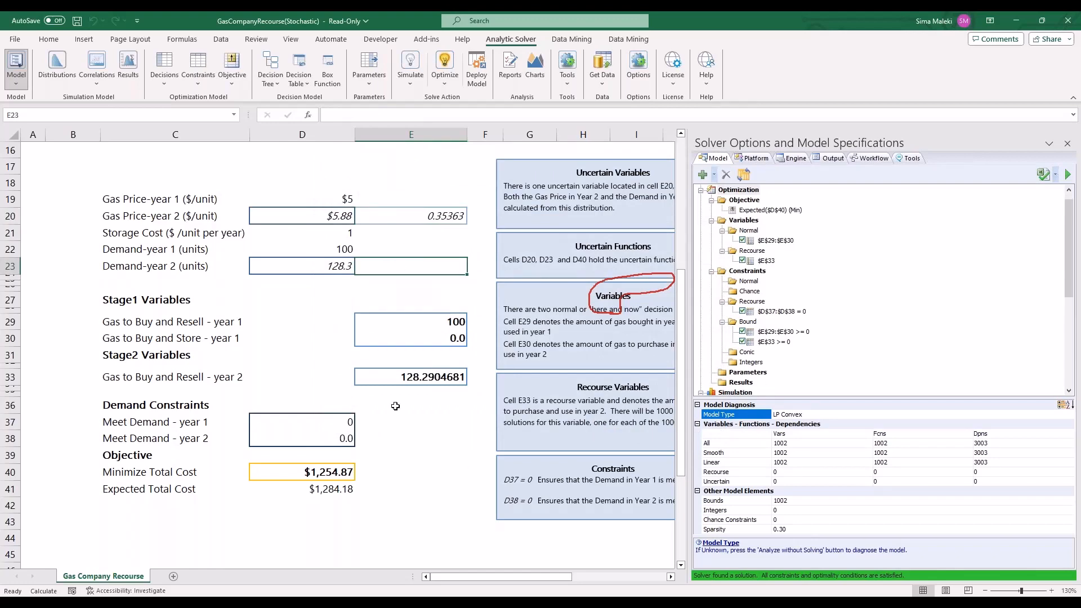
View the simulation frequency chart and statistics of the year 2 gas price in D20.
left_click(332, 223)
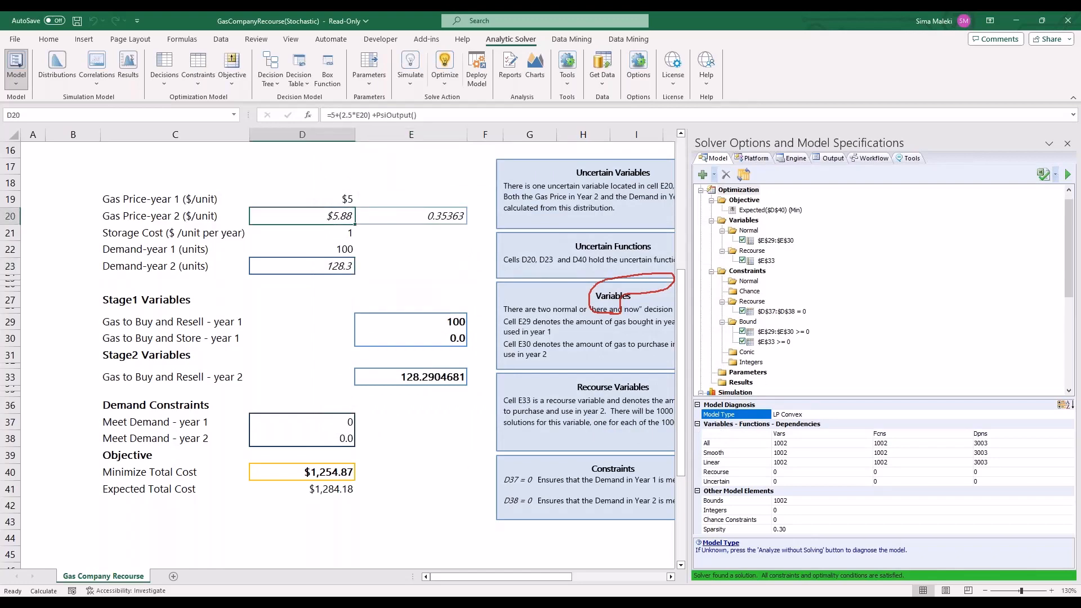
double_click(331, 216)
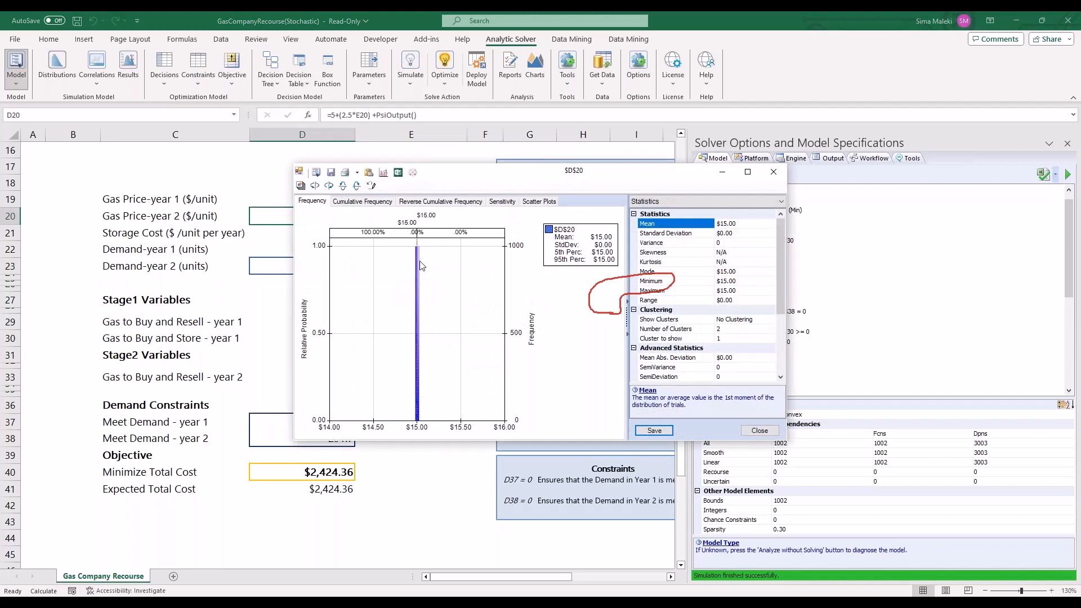
left_click(774, 172)
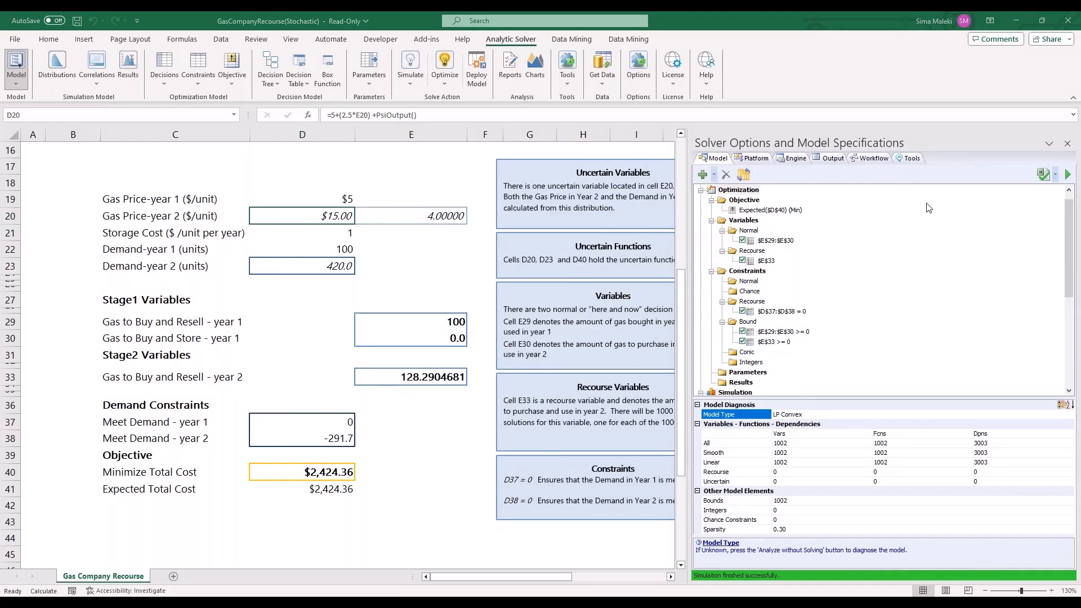
Solve the model for recourse variables only and check the resulting year 2 gas purchase in E33.
mouse_move(409, 34)
left_mouse_down()
mouse_move(435, 56)
mouse_move(417, 55)
left_mouse_up()
left_click(449, 86)
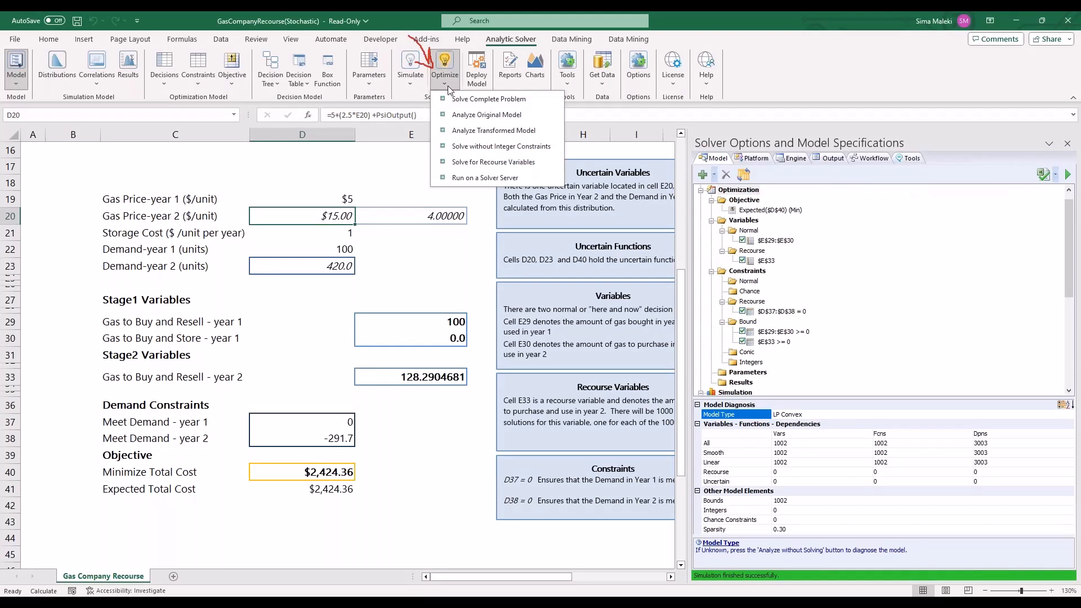
left_click(475, 163)
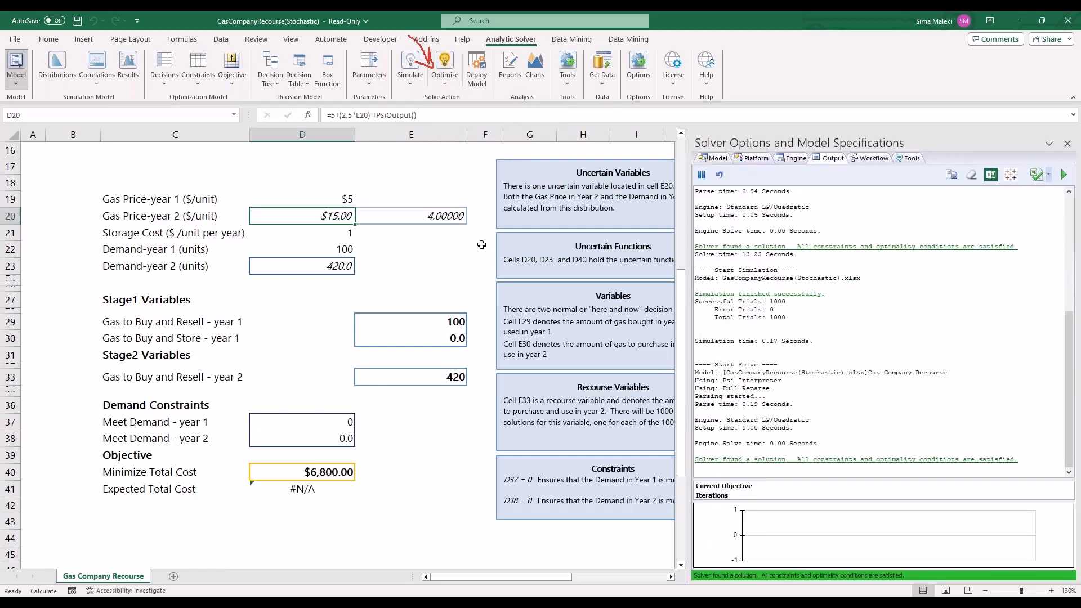
left_click(476, 254)
scroll(474, 255, "down", 2)
left_click(459, 277)
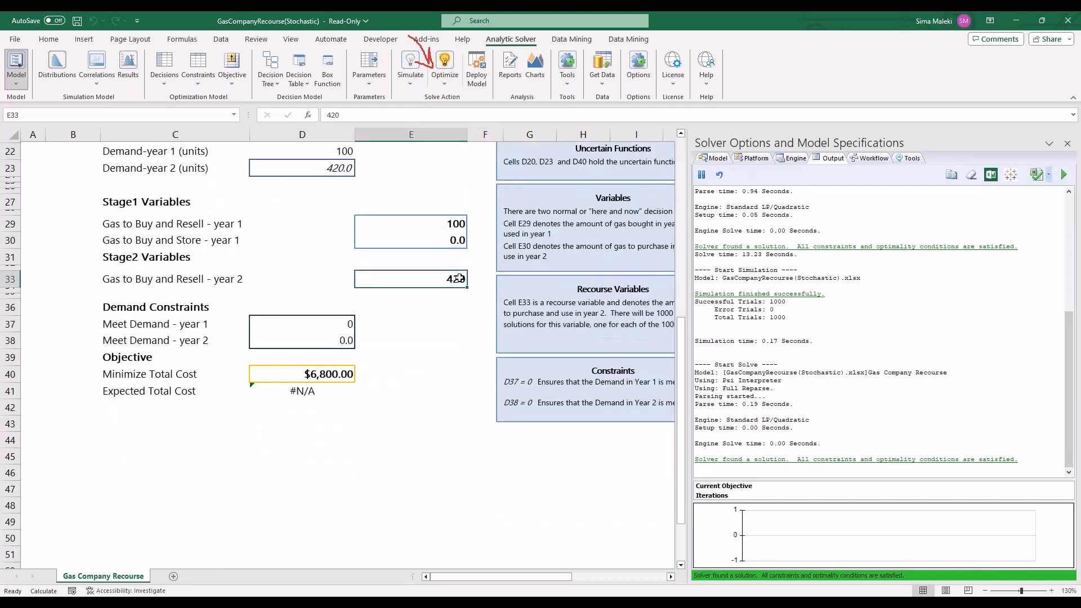
scroll(459, 277, "up", 2)
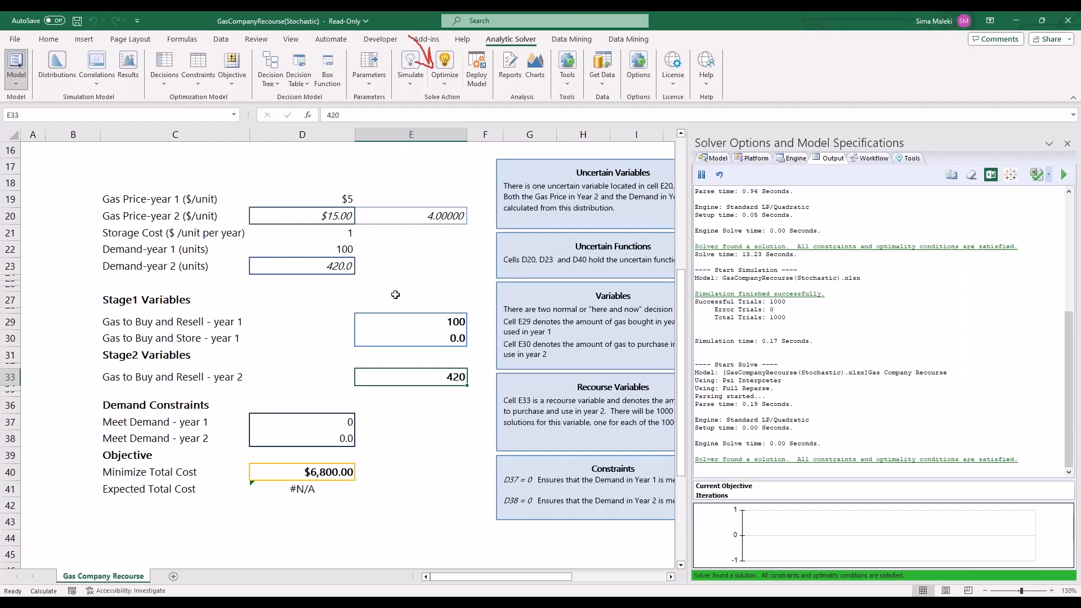
left_click(393, 293)
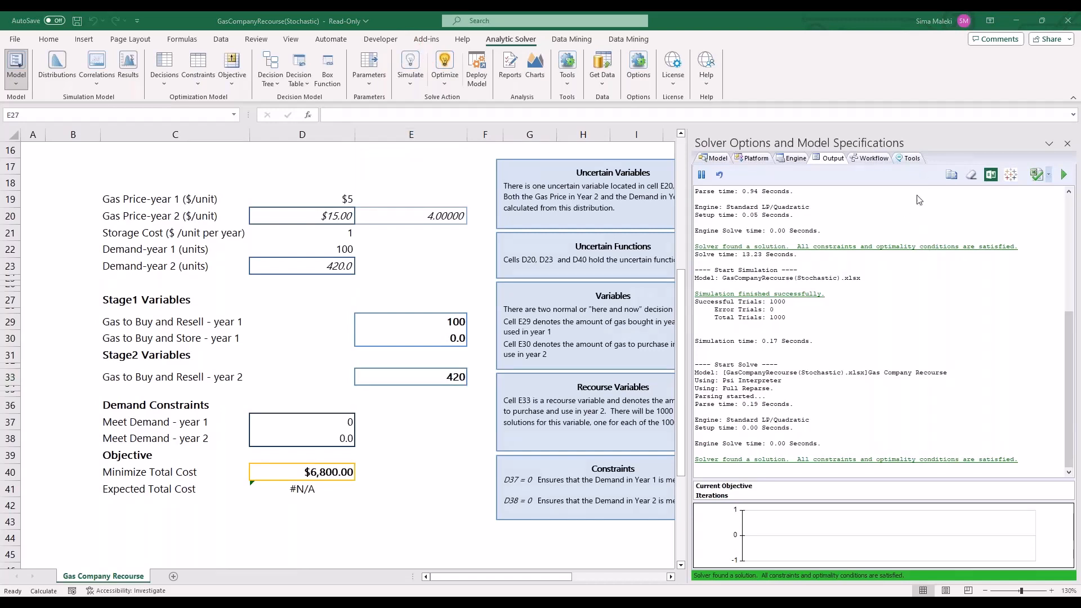
Open the Project Select example workbook from the Simulation Optimization example models in the Help Center.
left_click(707, 65)
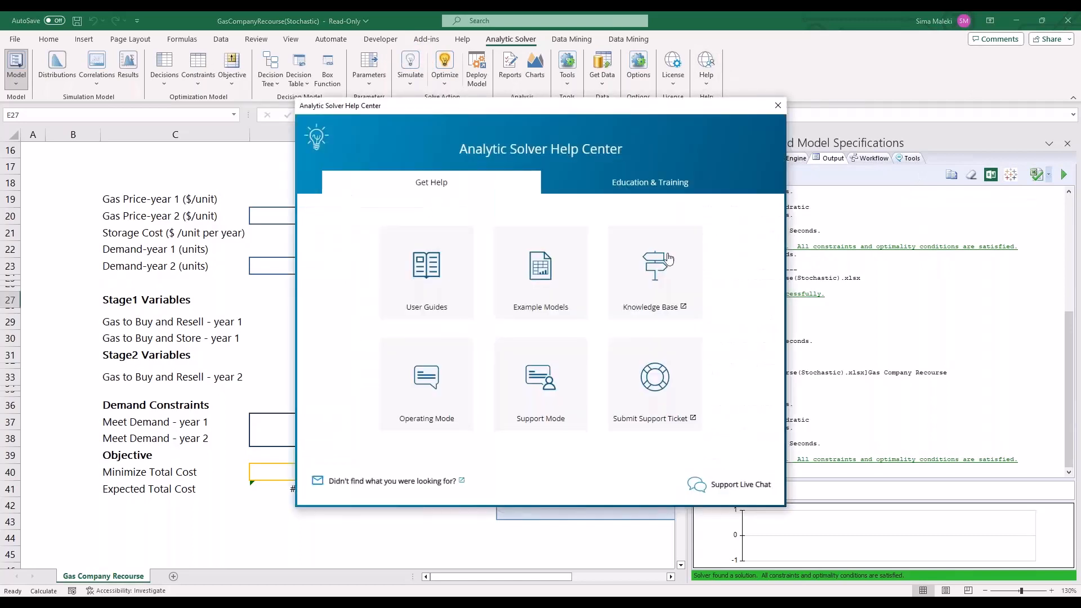
left_click(541, 270)
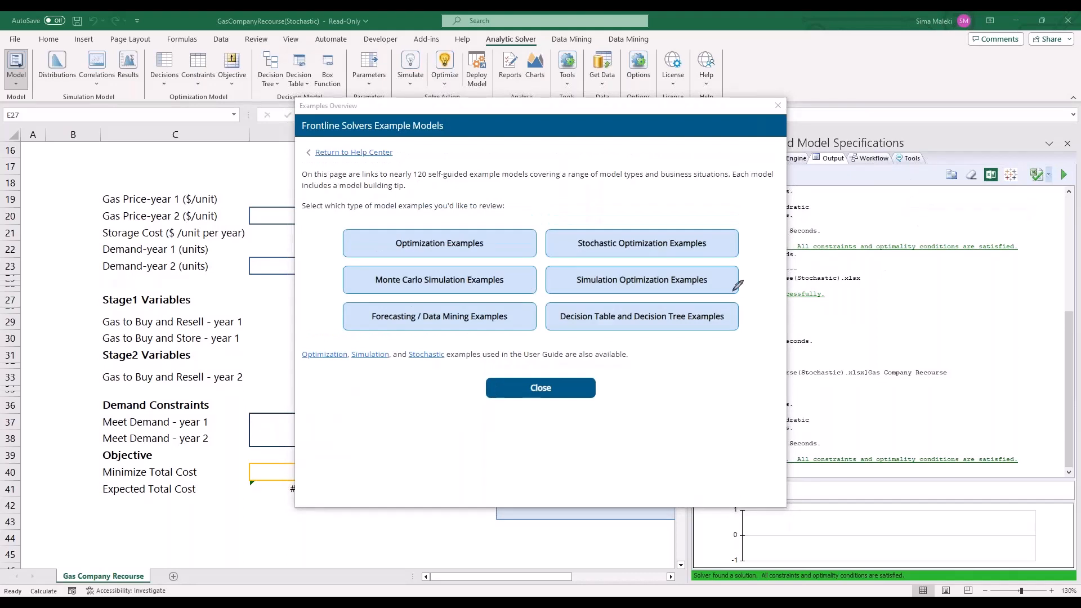
mouse_move(735, 292)
left_mouse_down()
mouse_move(549, 236)
mouse_move(708, 305)
left_mouse_up()
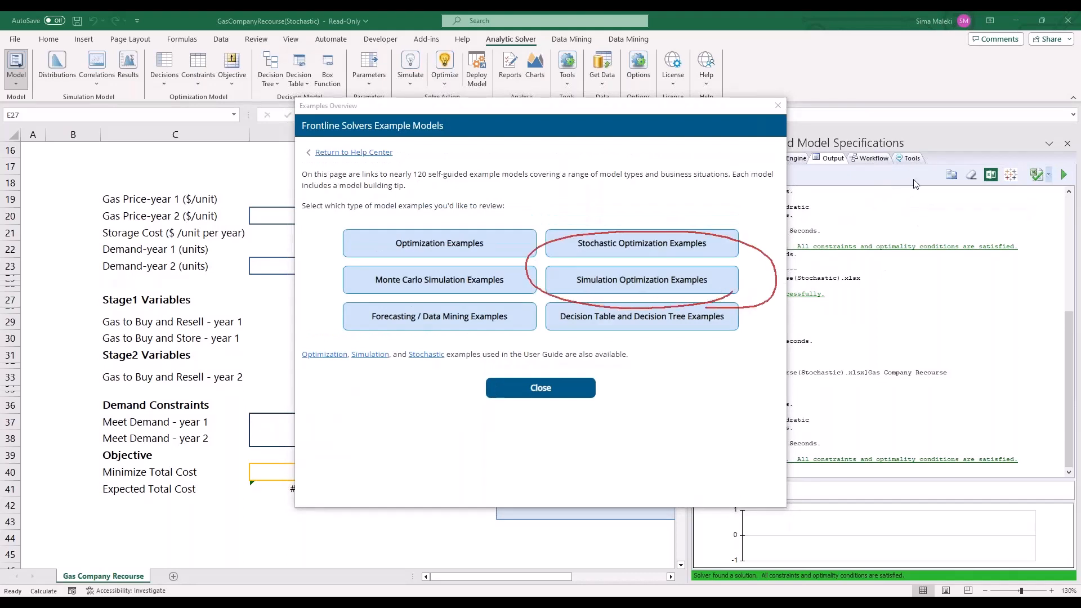
left_click(615, 289)
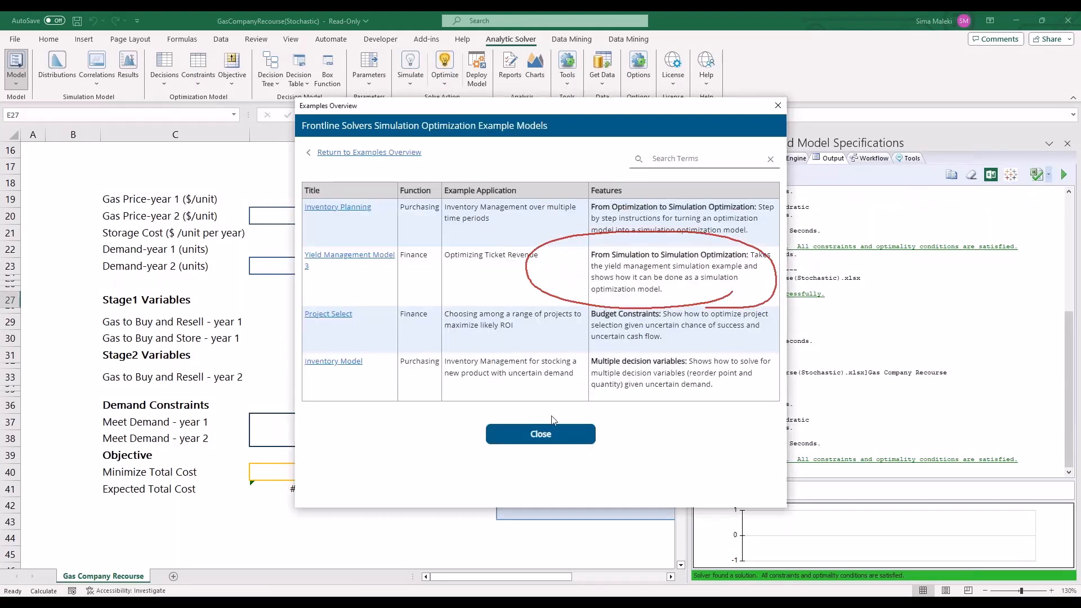
left_click(337, 317)
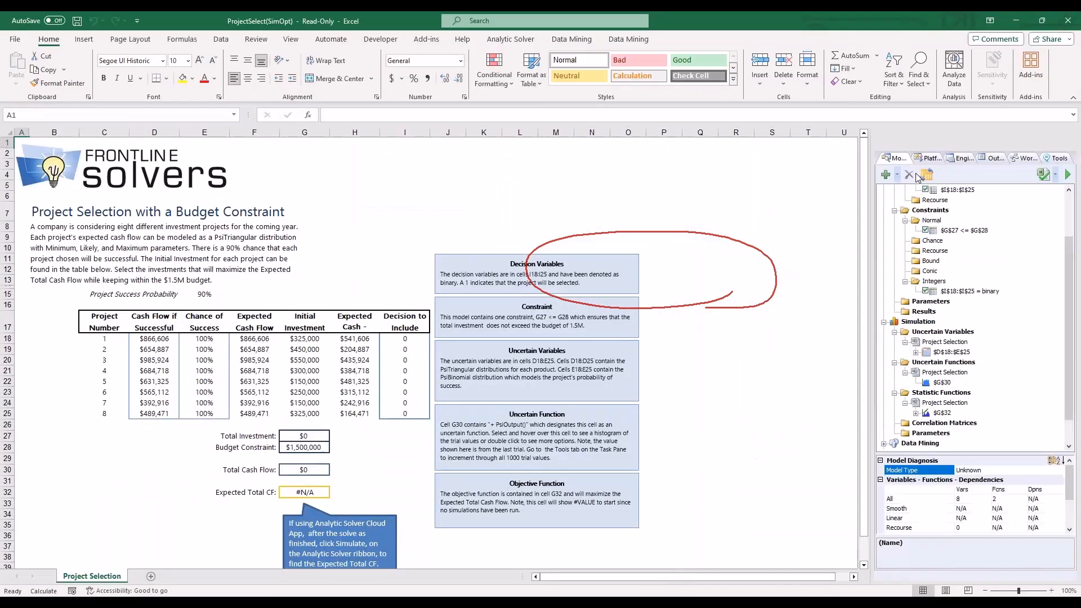
Examine the project success probability in E15 and the triangular distribution of project 1's cash flow in D18.
left_click(700, 382)
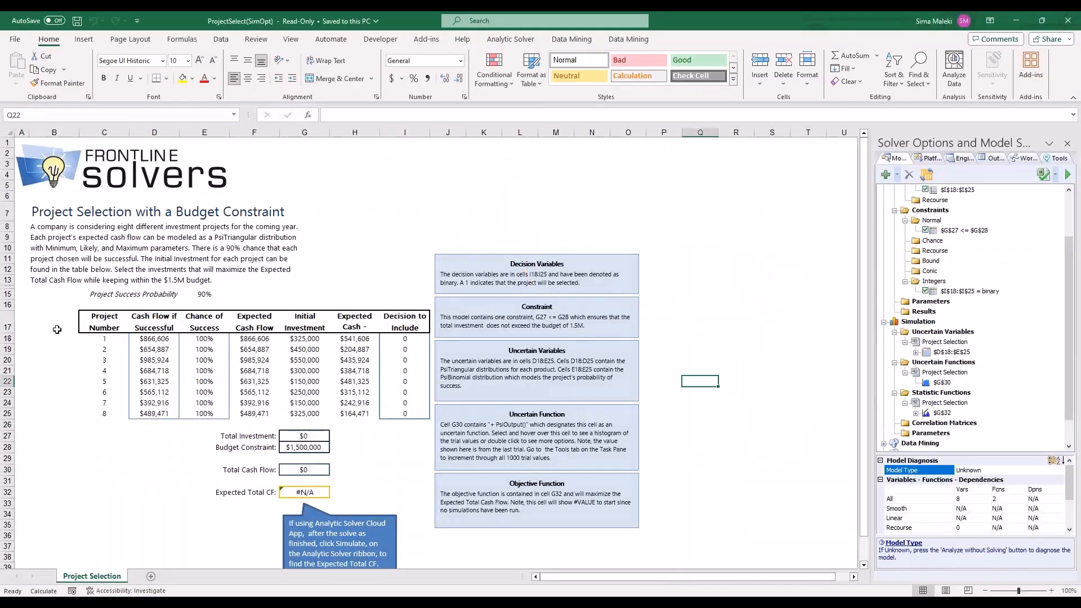
scroll(57, 329, "down", 2)
scroll(63, 343, "up", 3)
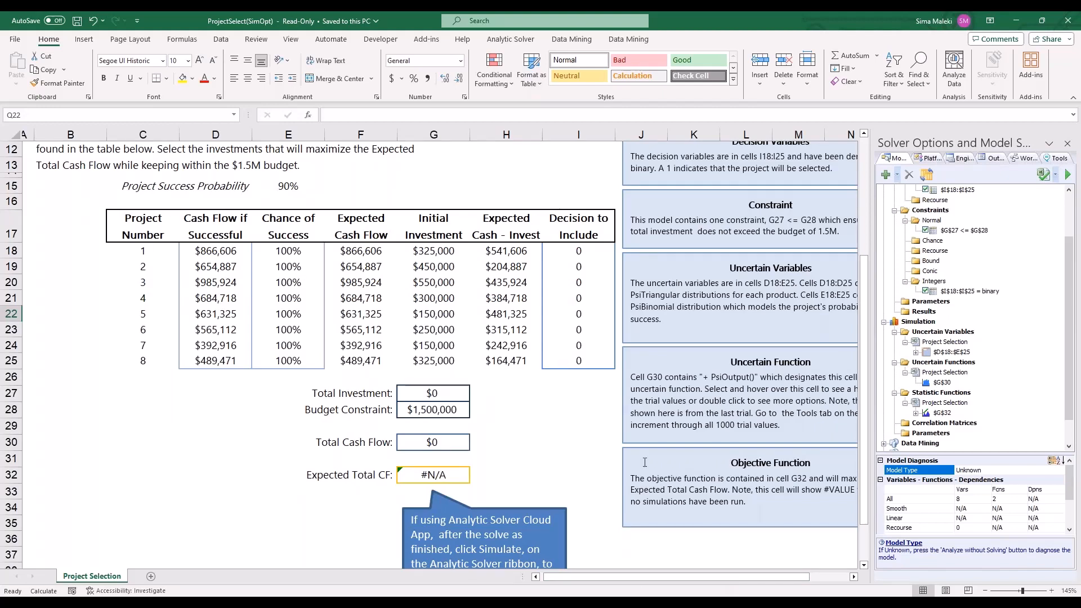
left_click(302, 187)
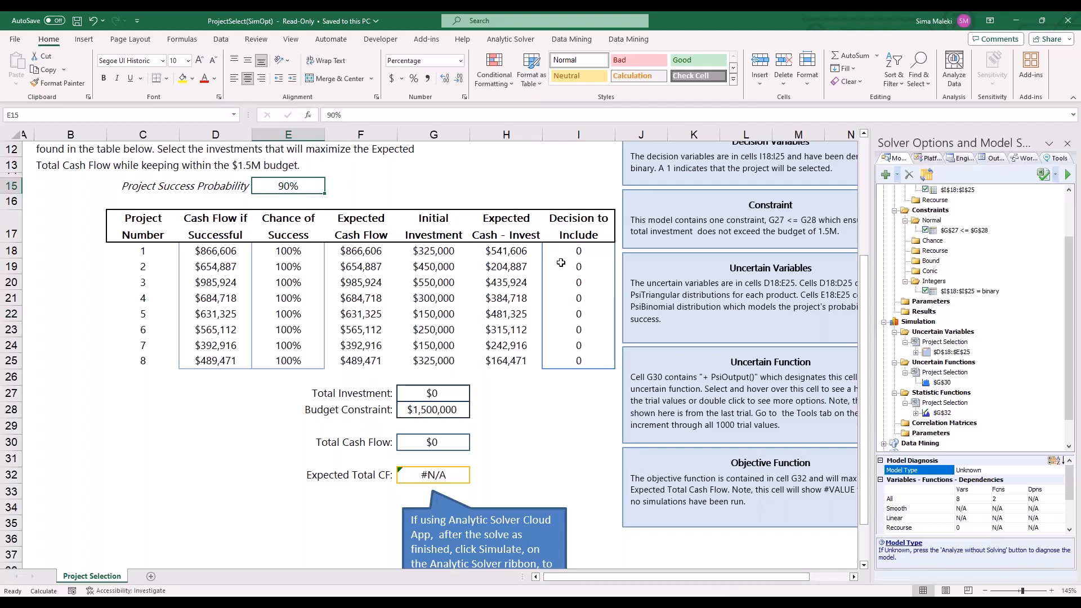
left_click(222, 249)
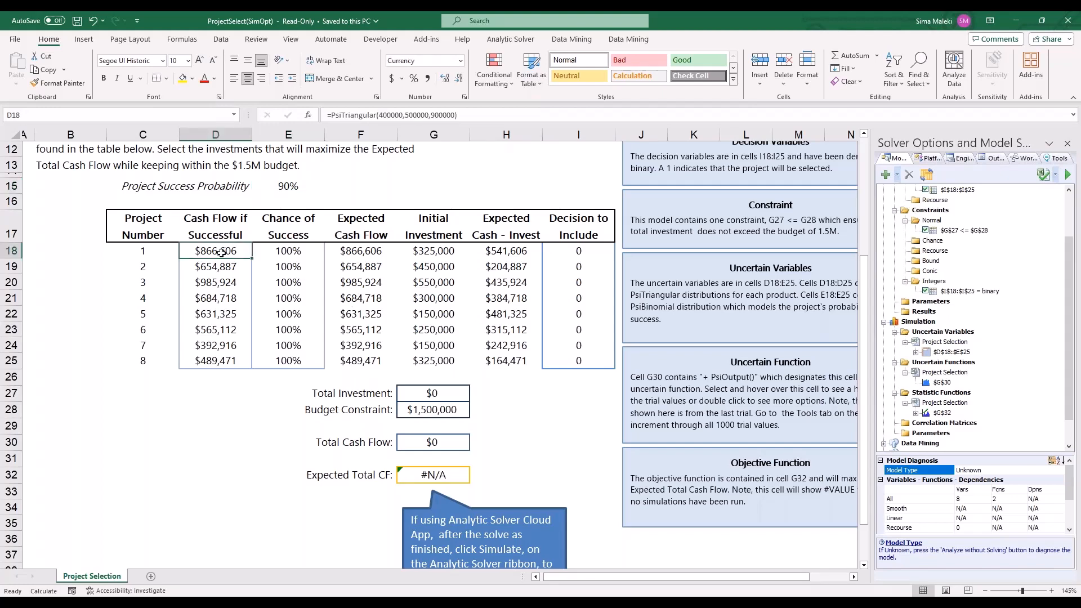
double_click(221, 251)
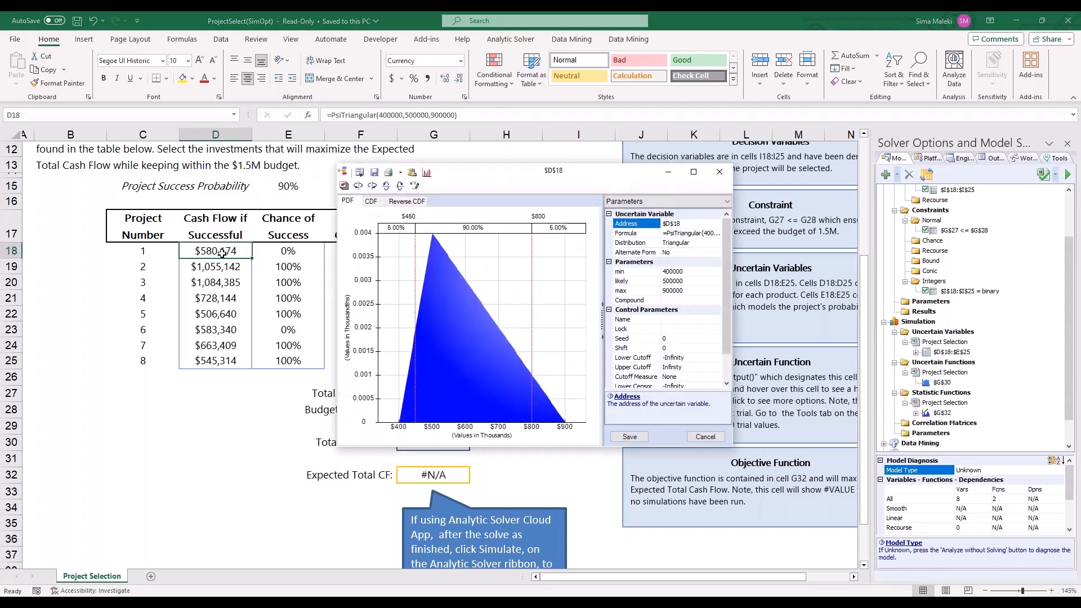
left_click(719, 172)
left_click(196, 422)
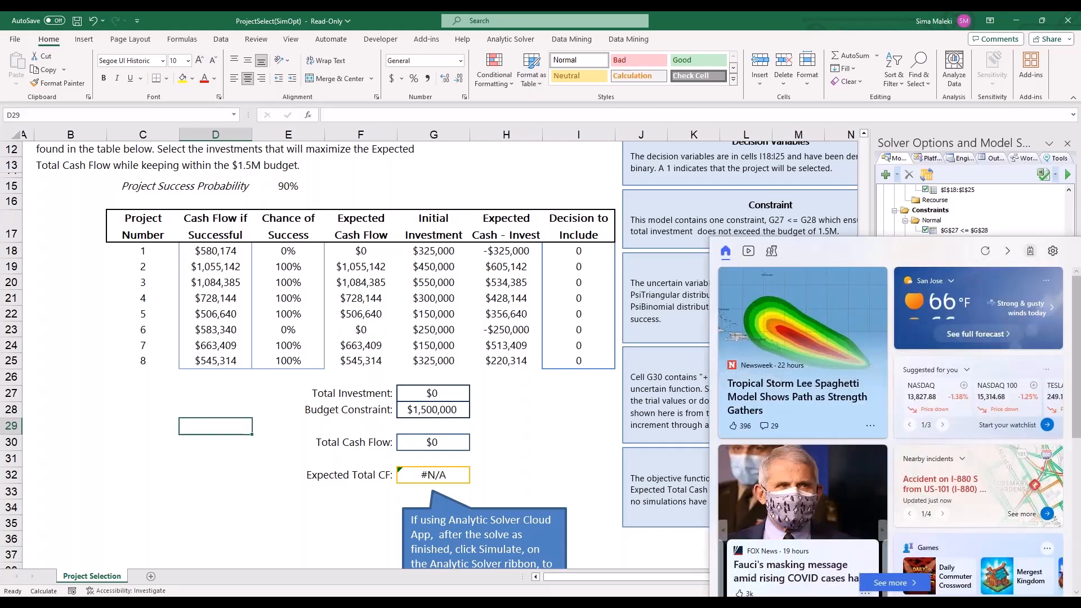
left_click(557, 475)
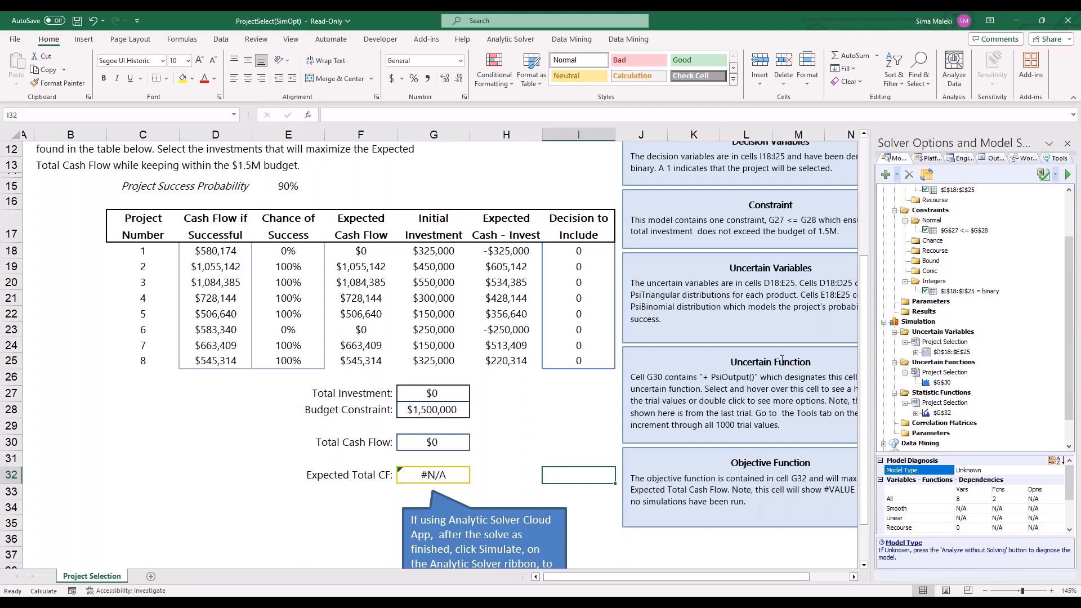
Widen the model specifications pane and inspect the formulas in G32 and G30 and the decision cells I18:I25.
left_click_drag(871, 283, 743, 283)
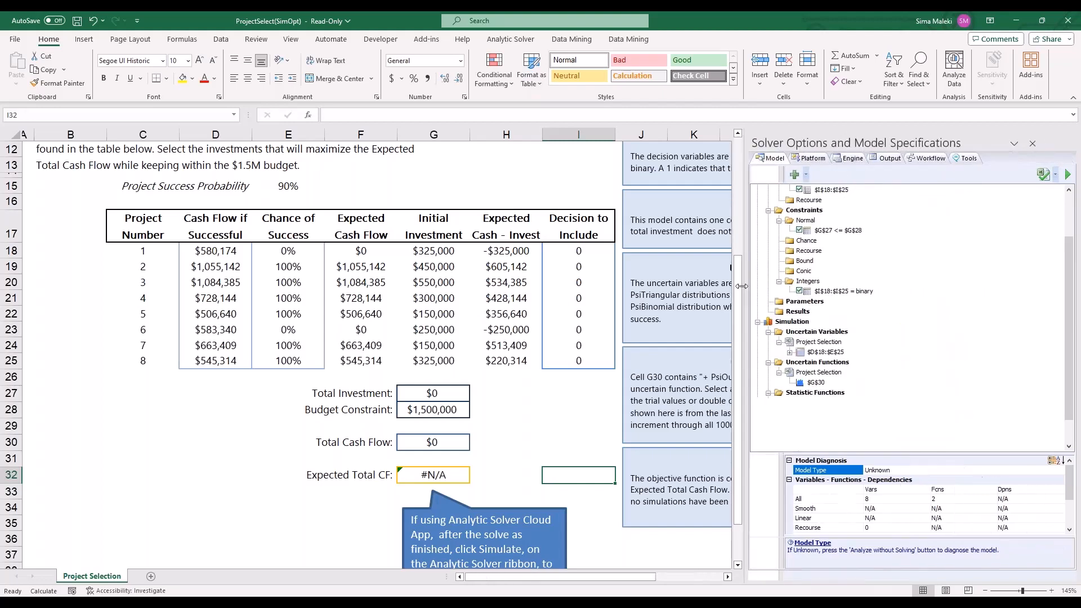
left_click(432, 472)
left_click(350, 115)
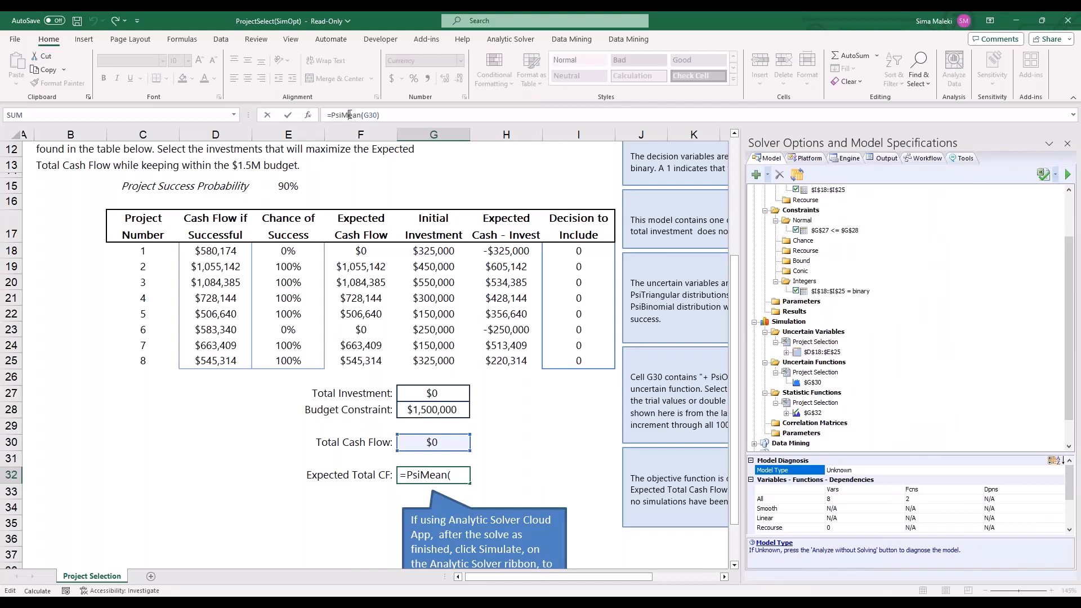
left_click(449, 443)
left_click(417, 115)
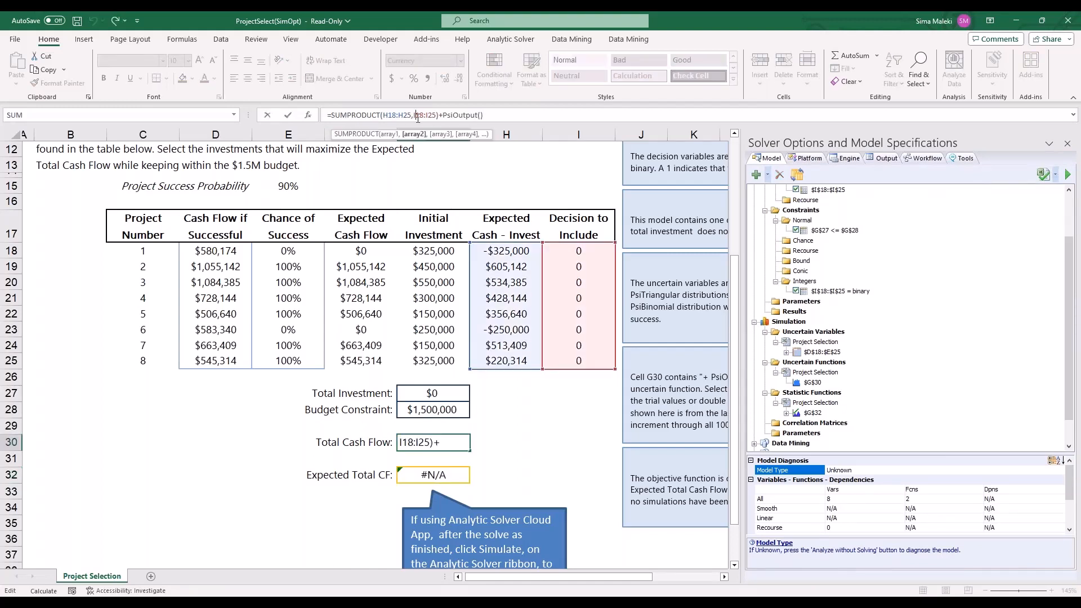
key("Return")
left_click(586, 258)
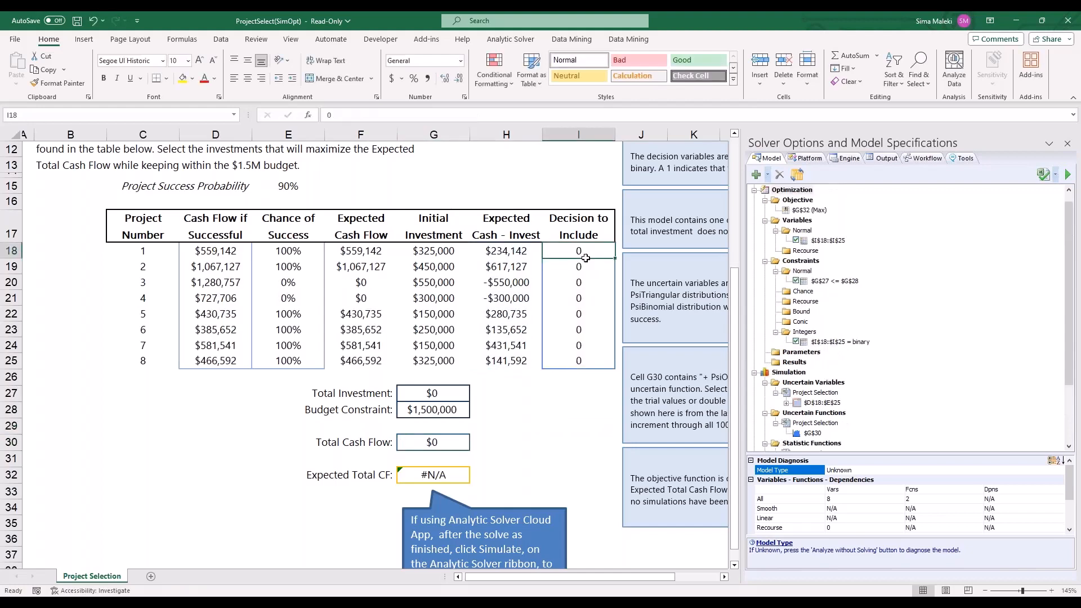
left_click_drag(585, 257, 585, 361)
left_click(574, 428)
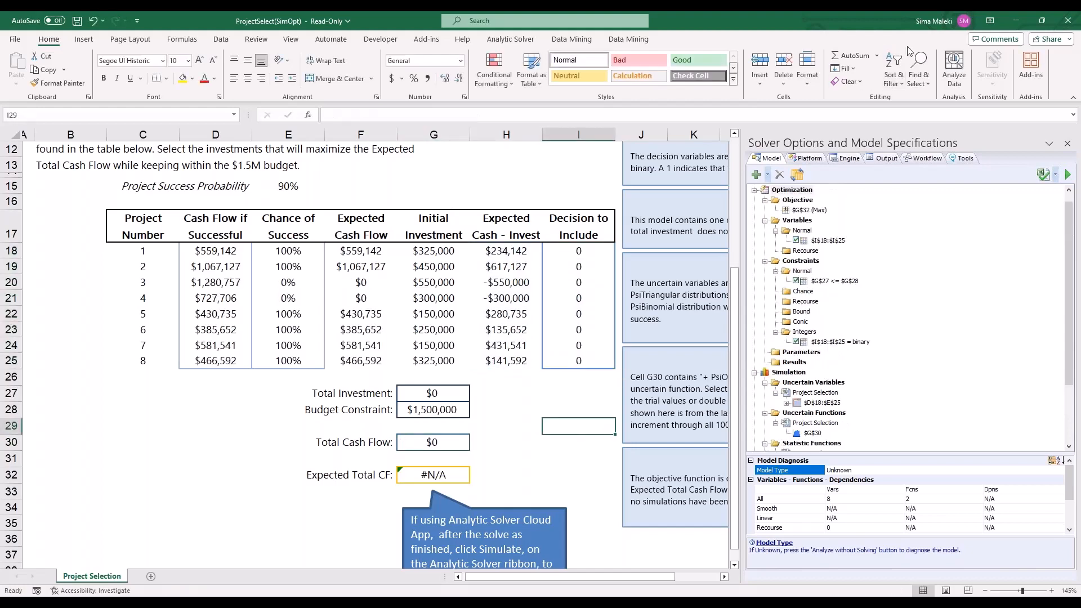
Analyze the project selection model without solving to diagnose its type, and highlight decision cells I18:I25.
left_click(1055, 175)
left_click(995, 192)
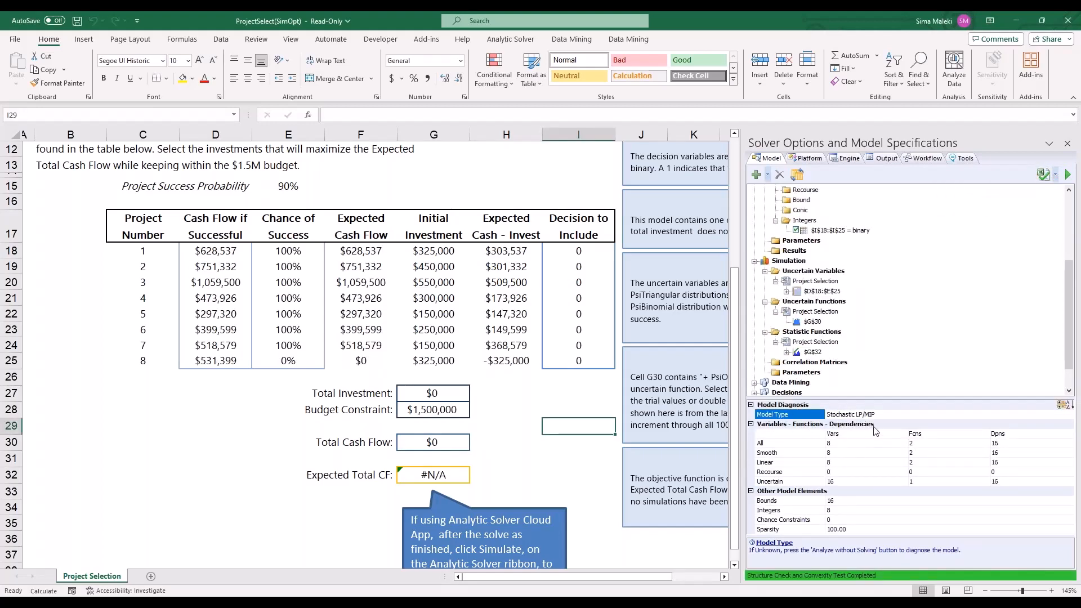
left_click(563, 495)
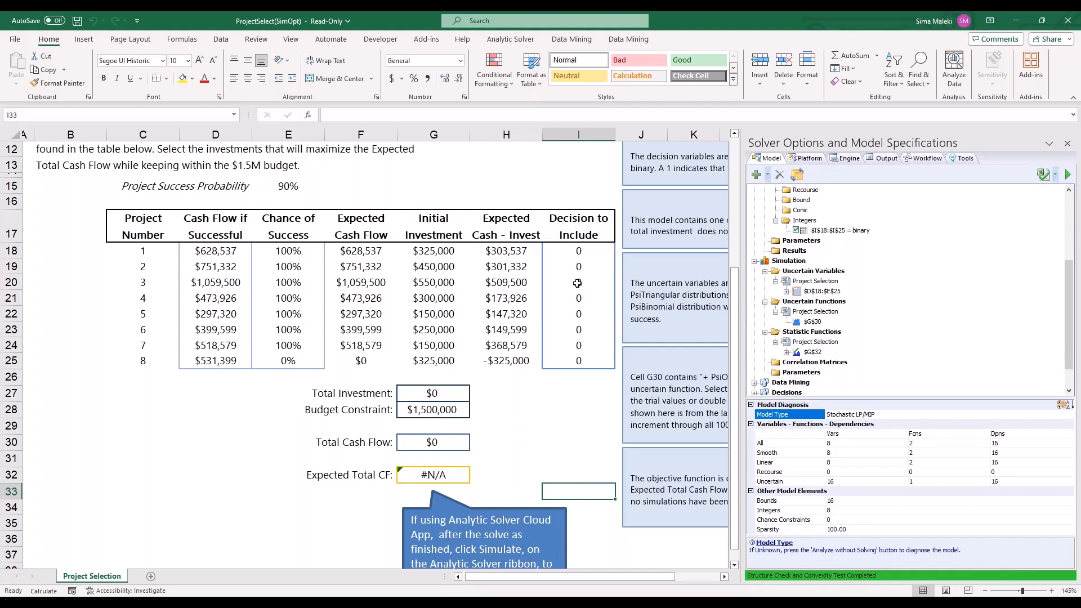
left_click_drag(588, 250, 583, 361)
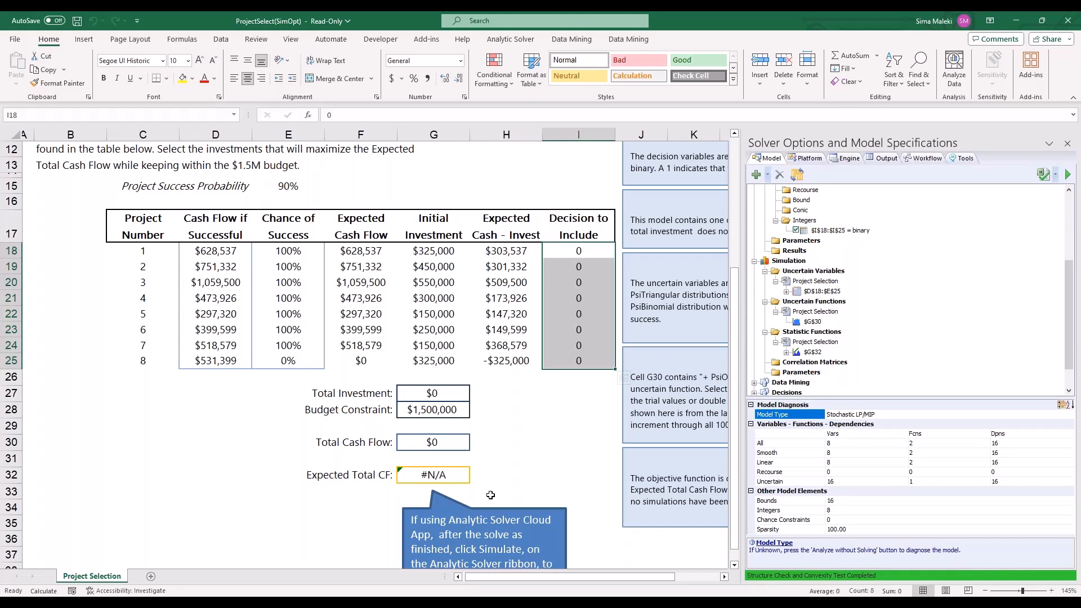
Optimize the project selection model with the Standard Evolutionary engine and dismiss the solver result message.
left_click(565, 458)
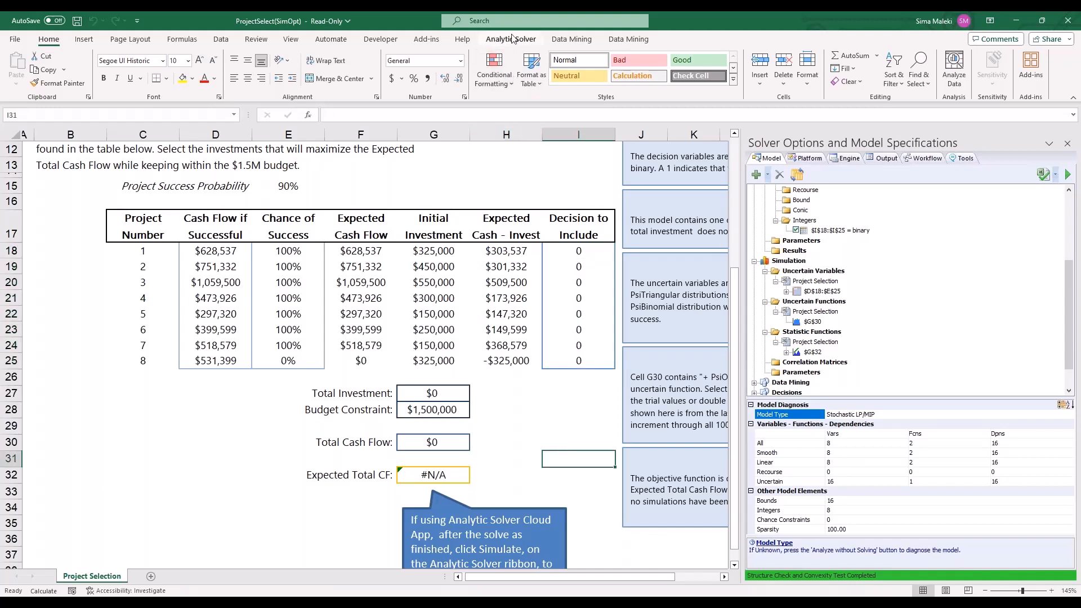
left_click(513, 39)
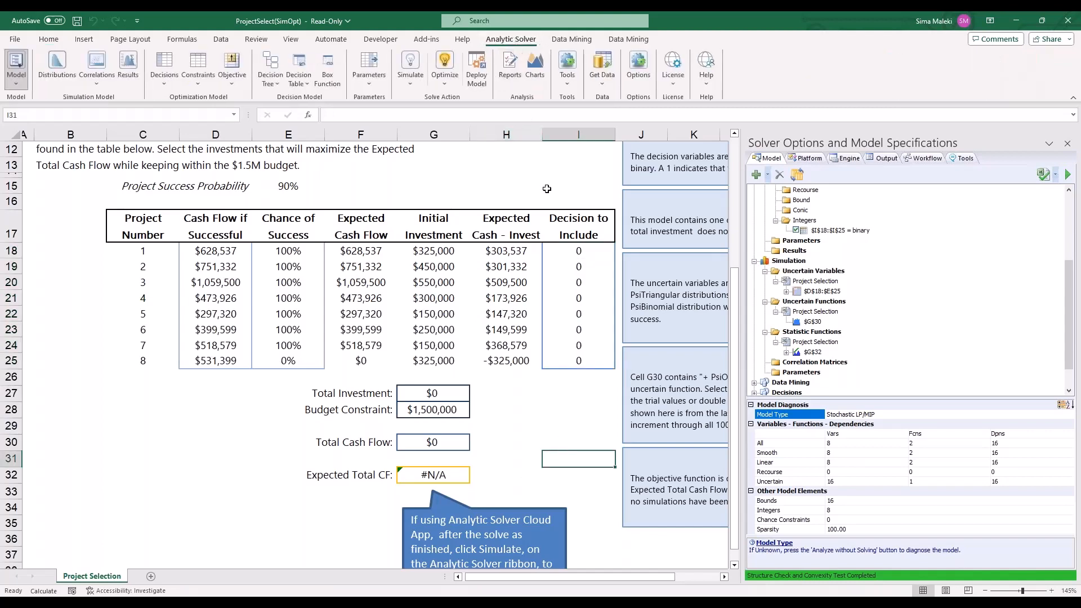
left_click(445, 60)
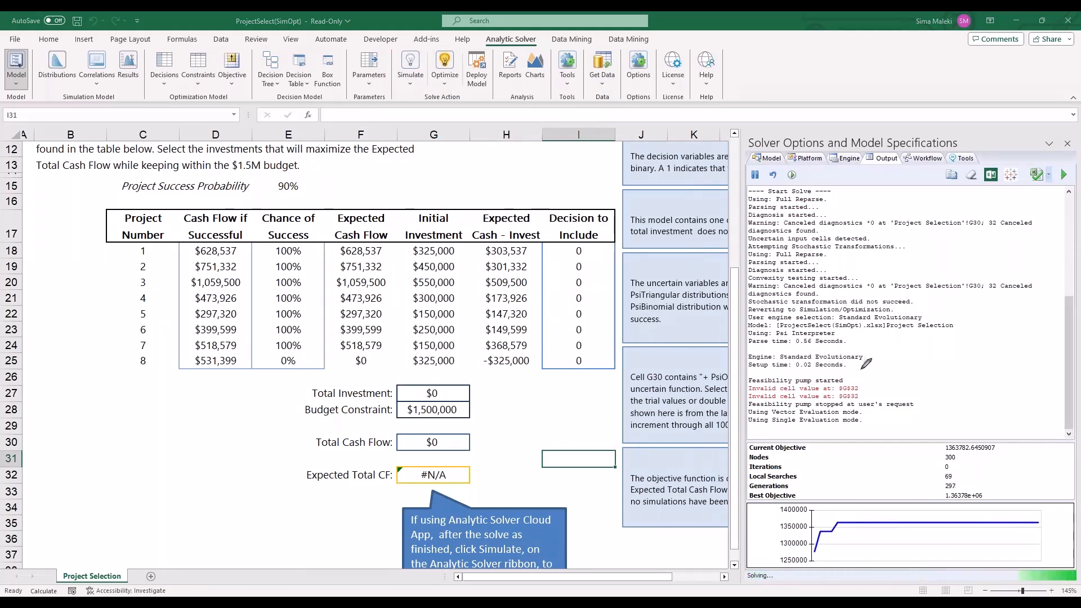
mouse_move(865, 363)
left_mouse_down()
mouse_move(819, 375)
mouse_move(888, 320)
mouse_move(860, 369)
mouse_move(823, 368)
left_mouse_up()
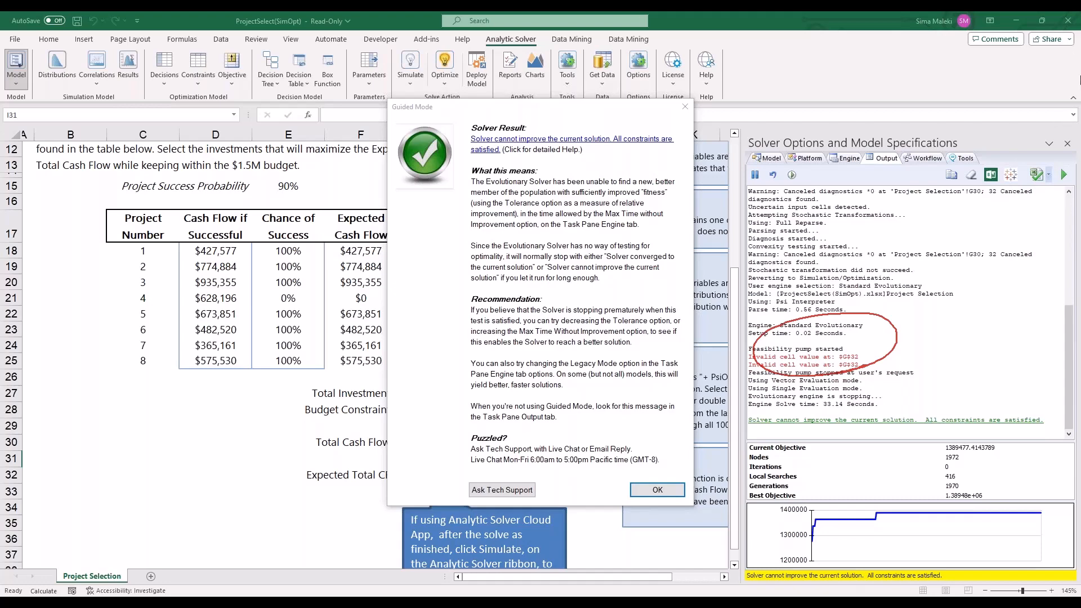
left_click(657, 490)
Review the solved project decisions, the total investment against the budget, and the expected total cash flow.
left_click(530, 422)
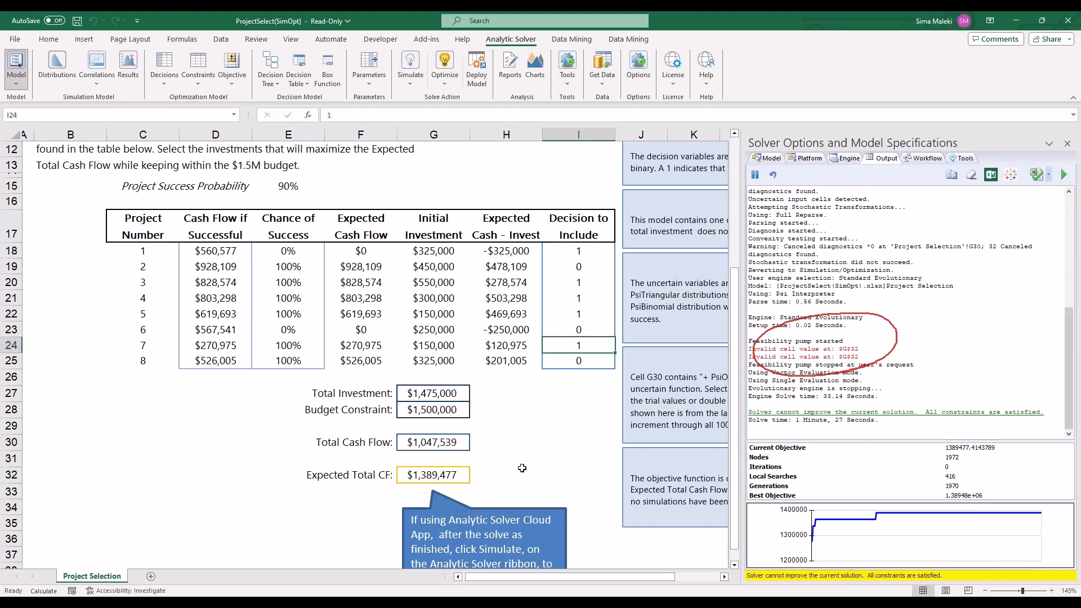
scroll(521, 468, "down", 2)
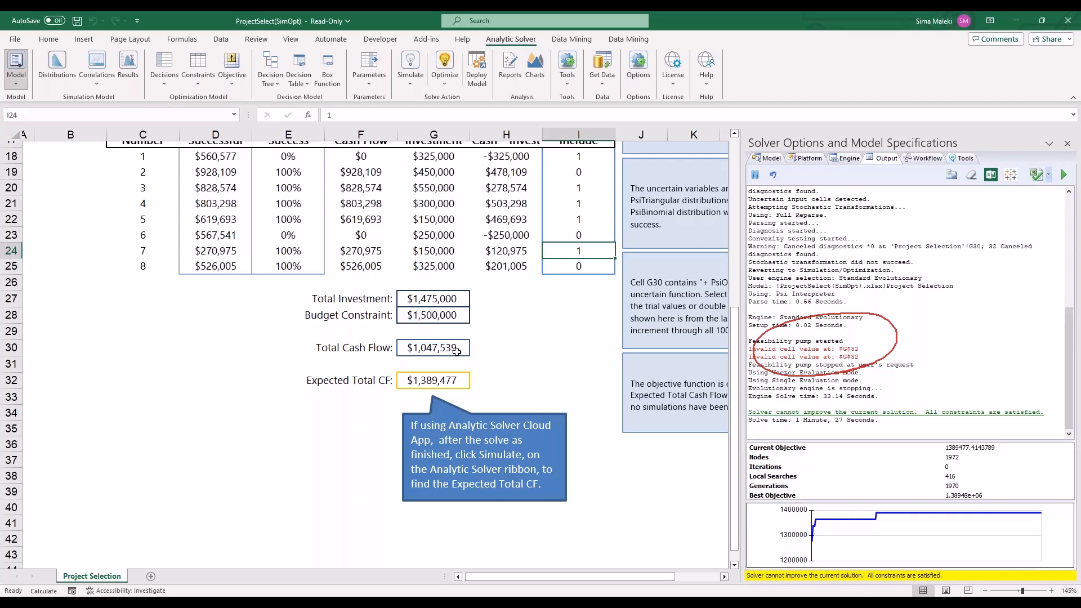
left_click(549, 366)
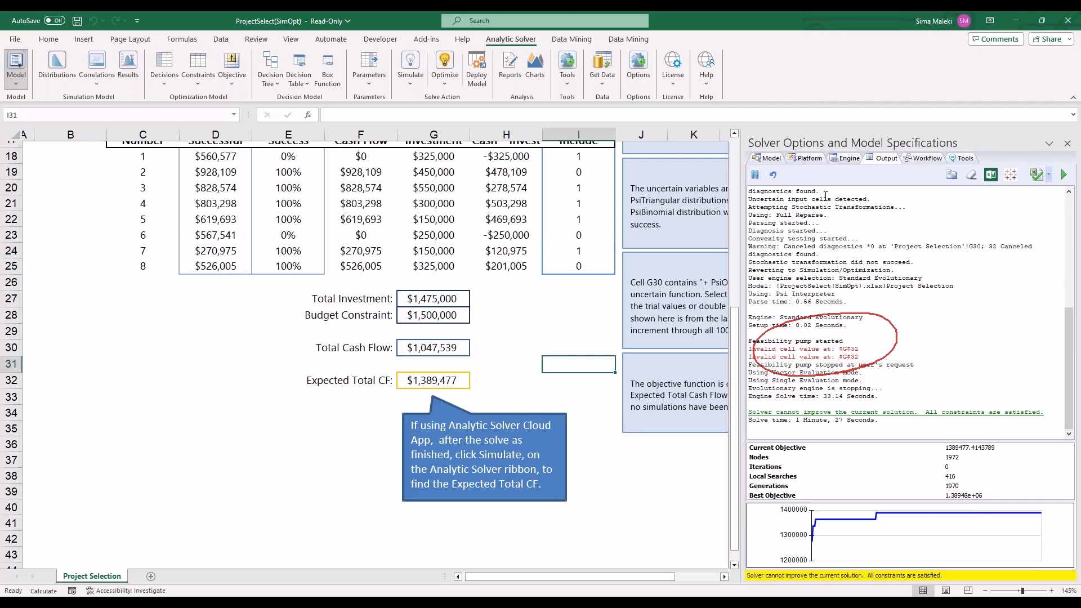
Set the platform option Solve Uncertain Models to Automatic.
left_click(805, 160)
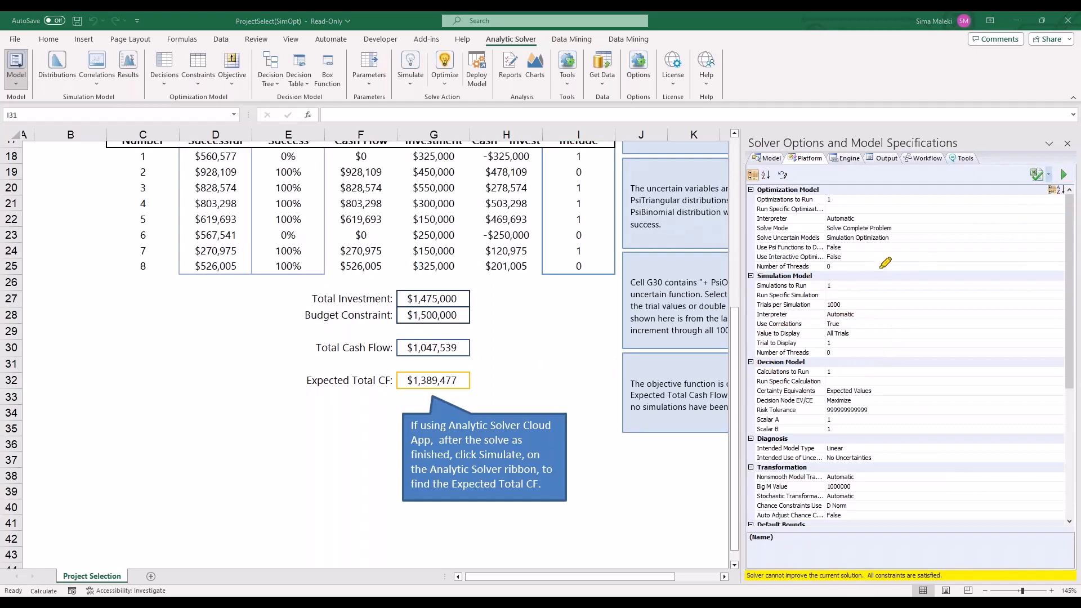
mouse_move(880, 269)
left_mouse_down()
mouse_move(819, 223)
mouse_move(892, 266)
mouse_move(846, 262)
left_mouse_up()
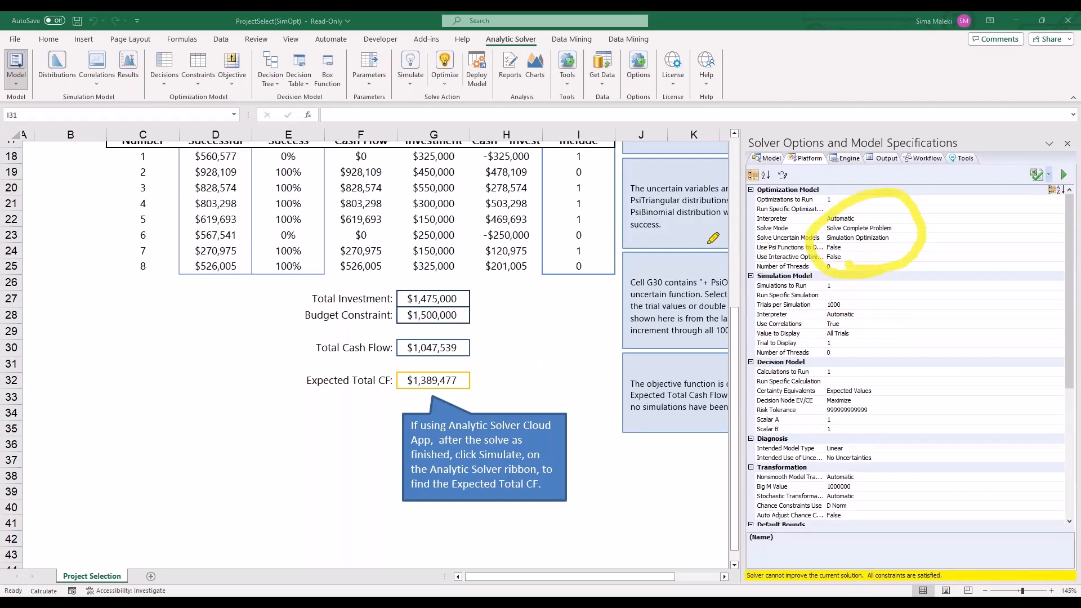
mouse_move(707, 243)
left_mouse_down()
mouse_move(742, 242)
mouse_move(735, 257)
left_mouse_up()
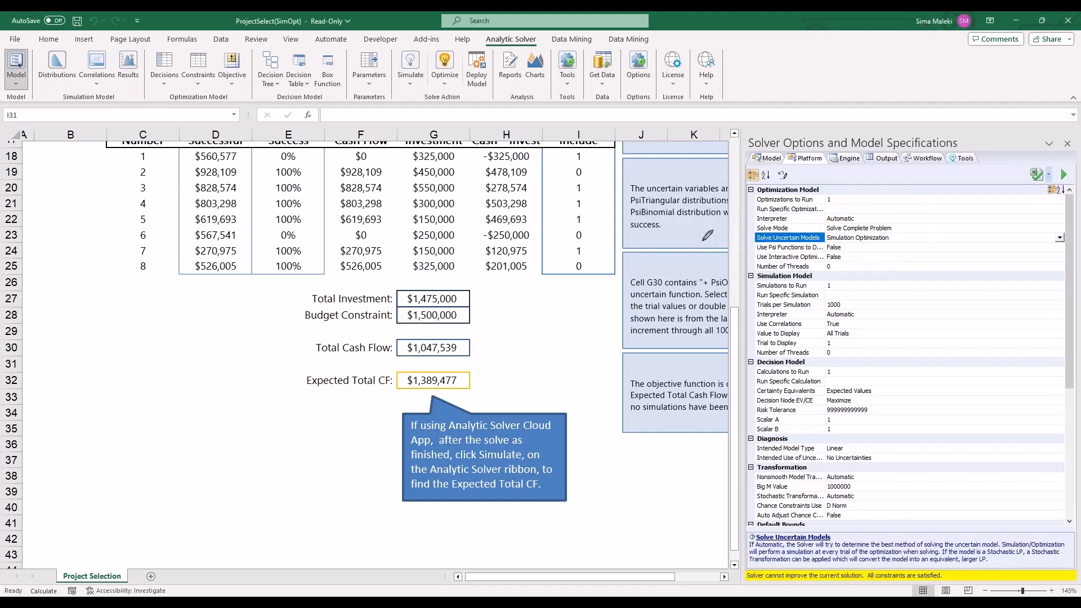
mouse_move(702, 241)
left_mouse_down()
mouse_move(752, 239)
mouse_move(746, 249)
left_mouse_up()
mouse_move(824, 160)
left_mouse_down()
mouse_move(790, 141)
mouse_move(816, 167)
mouse_move(785, 194)
mouse_move(808, 189)
left_mouse_up()
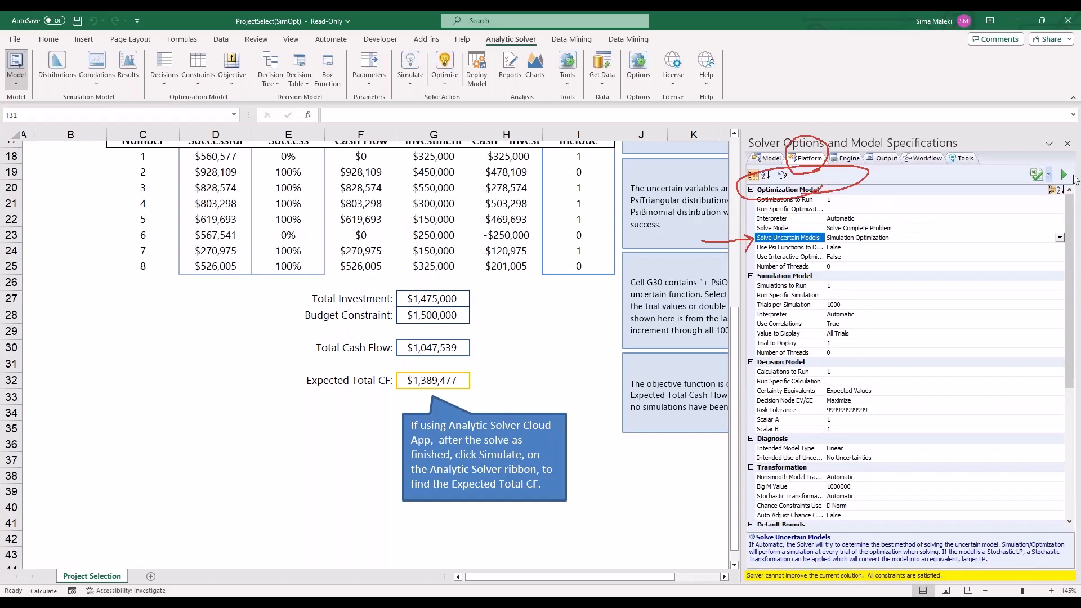
left_click(883, 239)
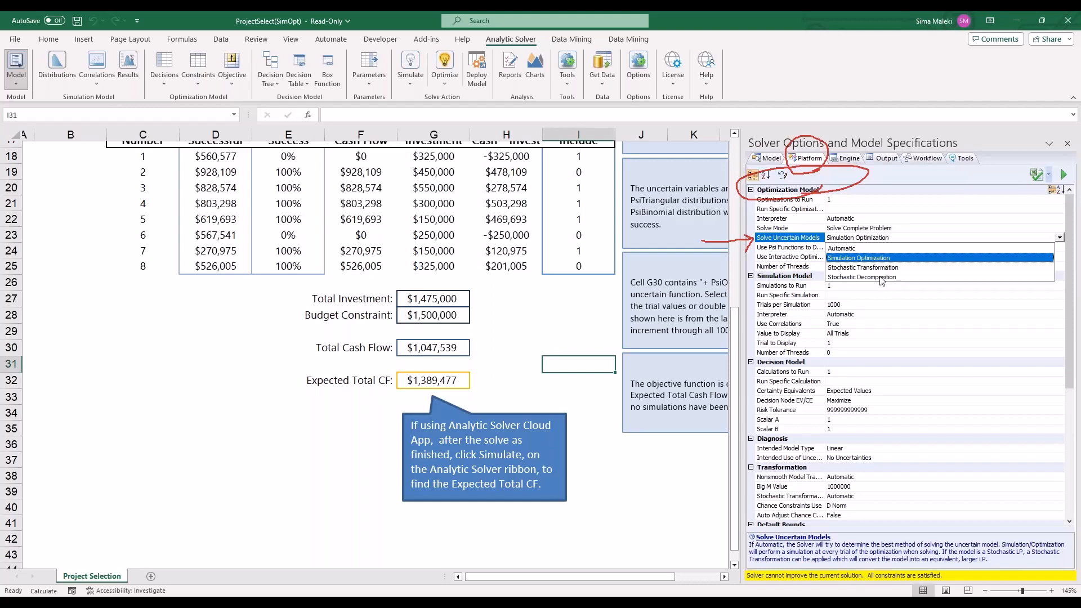
left_click(865, 249)
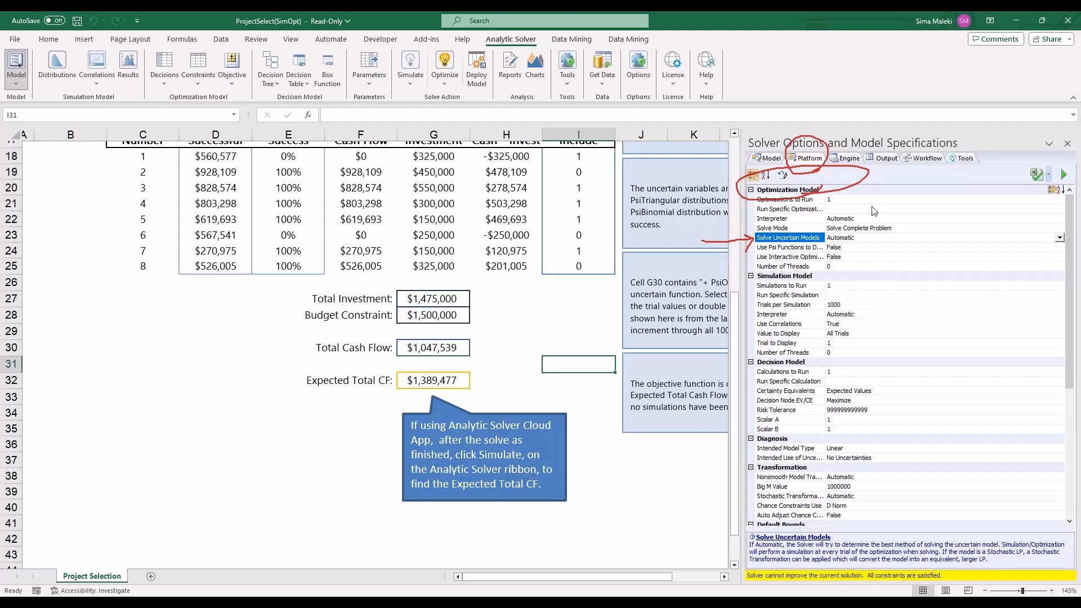
Enable automatic engine selection in the solver engine settings.
left_click(846, 159)
left_click(1073, 176)
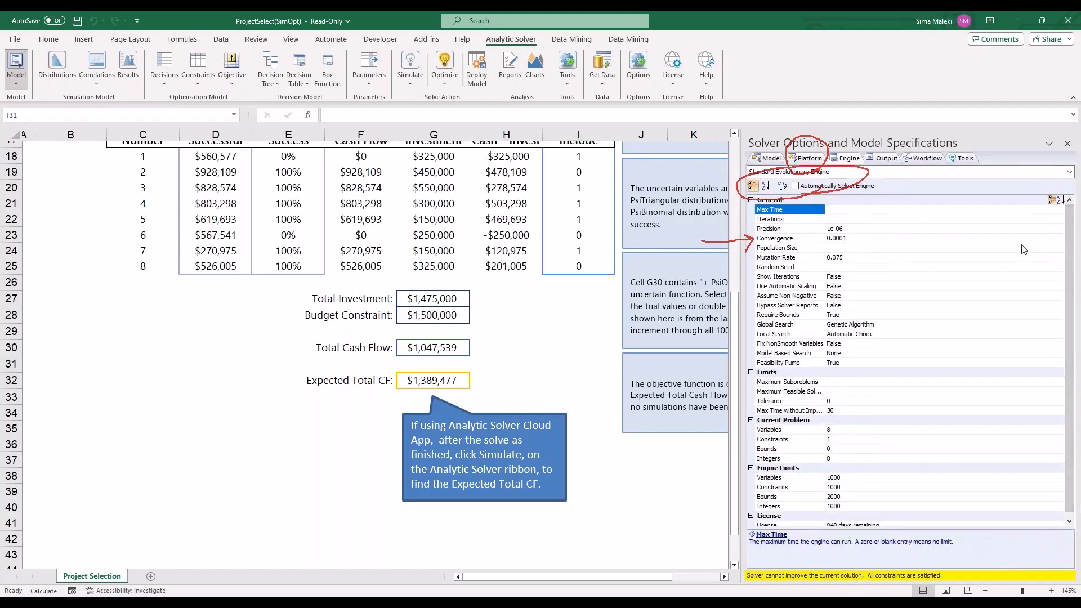
left_click(1014, 256)
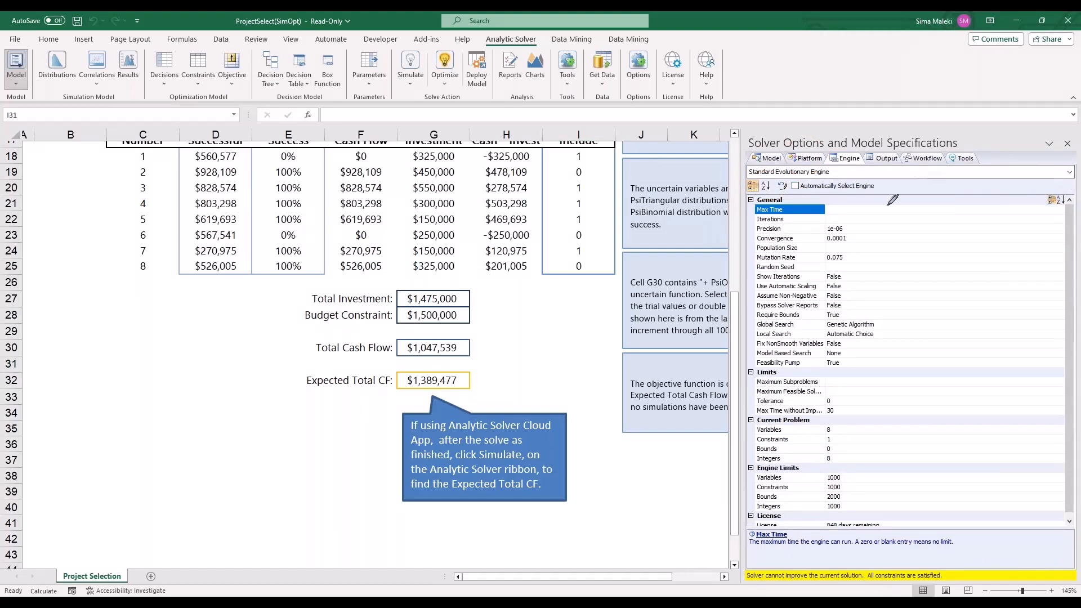
mouse_move(888, 205)
left_mouse_down()
mouse_move(785, 210)
mouse_move(867, 212)
left_mouse_up()
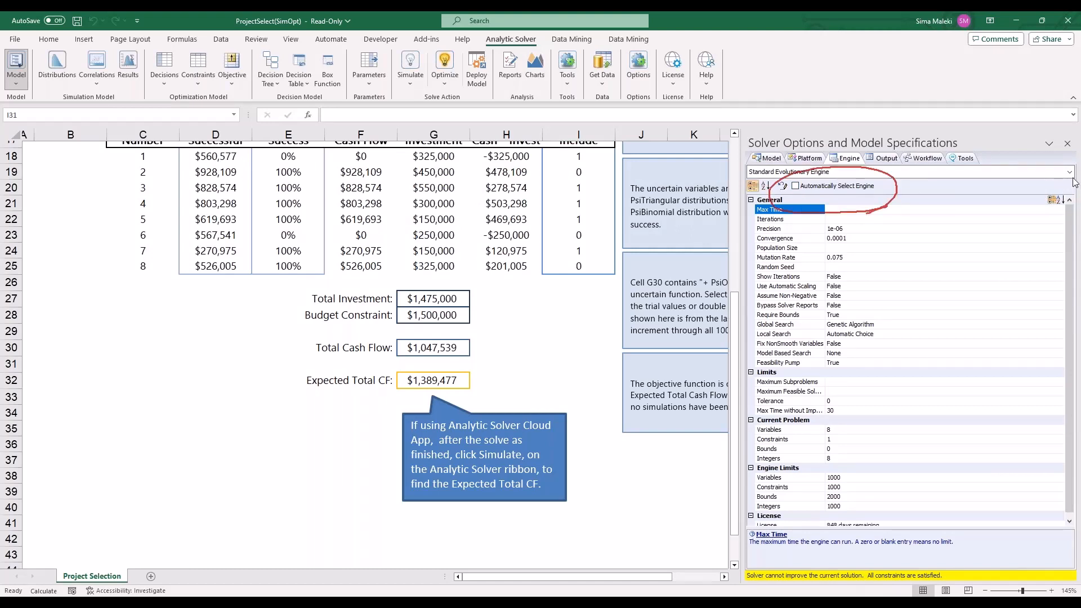
left_click(796, 186)
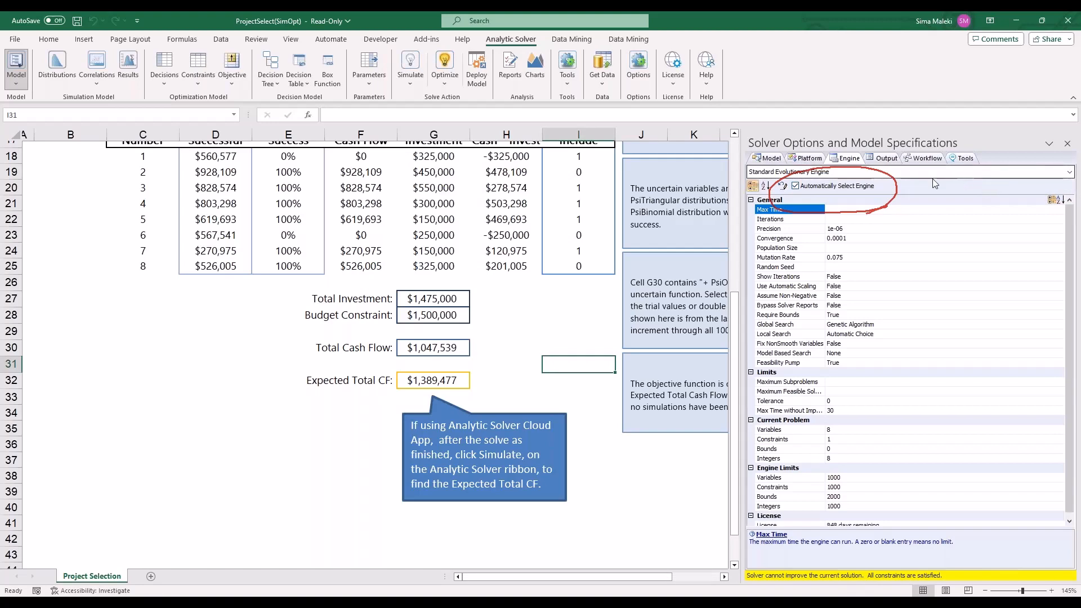
Restore the decision cells I18:I25 to their initial values from before the solve.
left_click(886, 158)
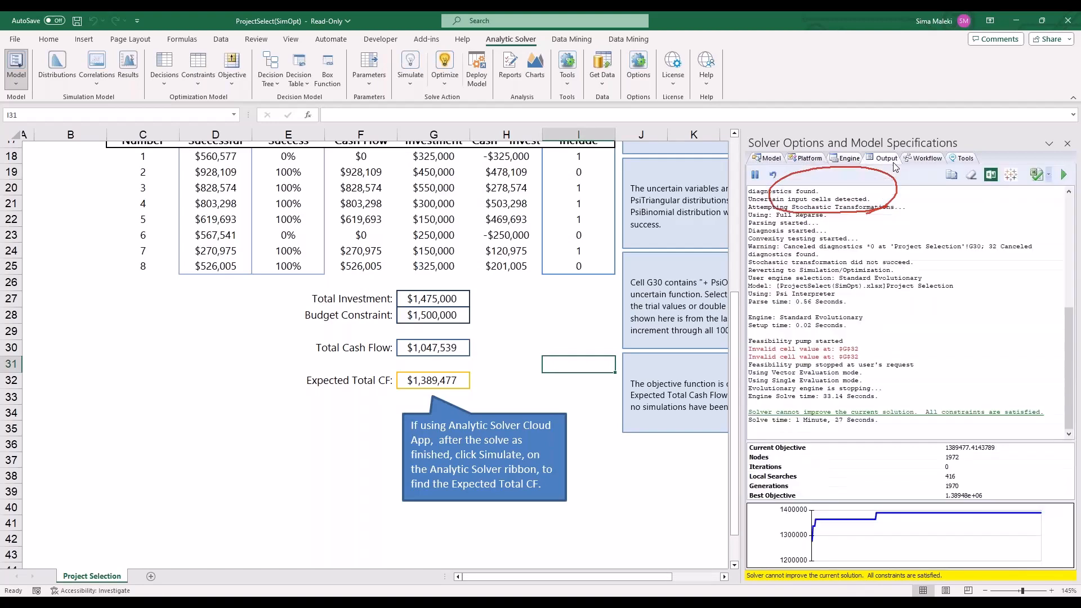
left_click(486, 363)
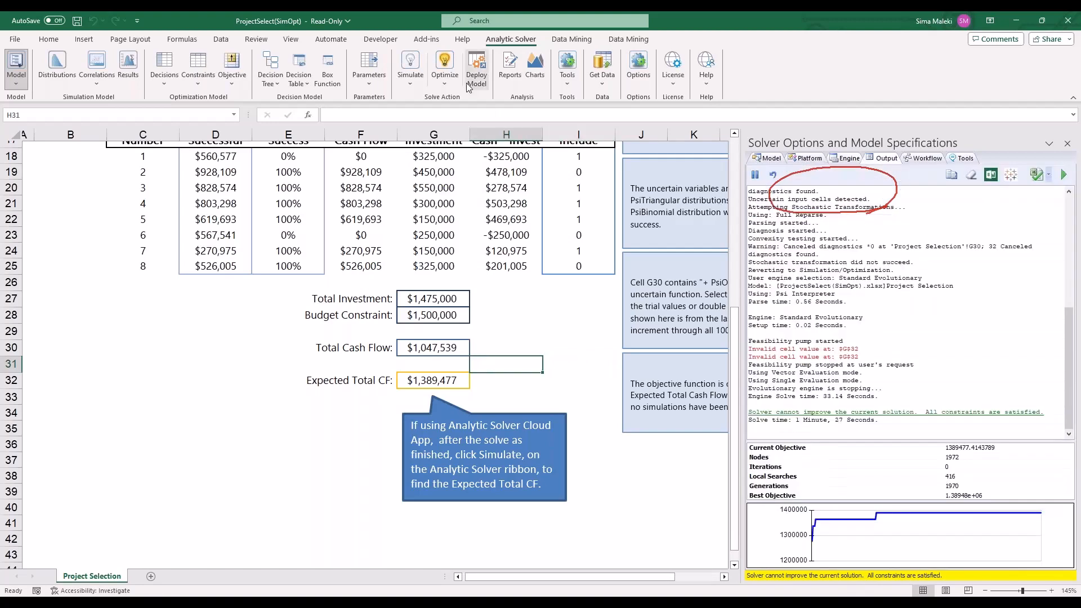
left_click(445, 66)
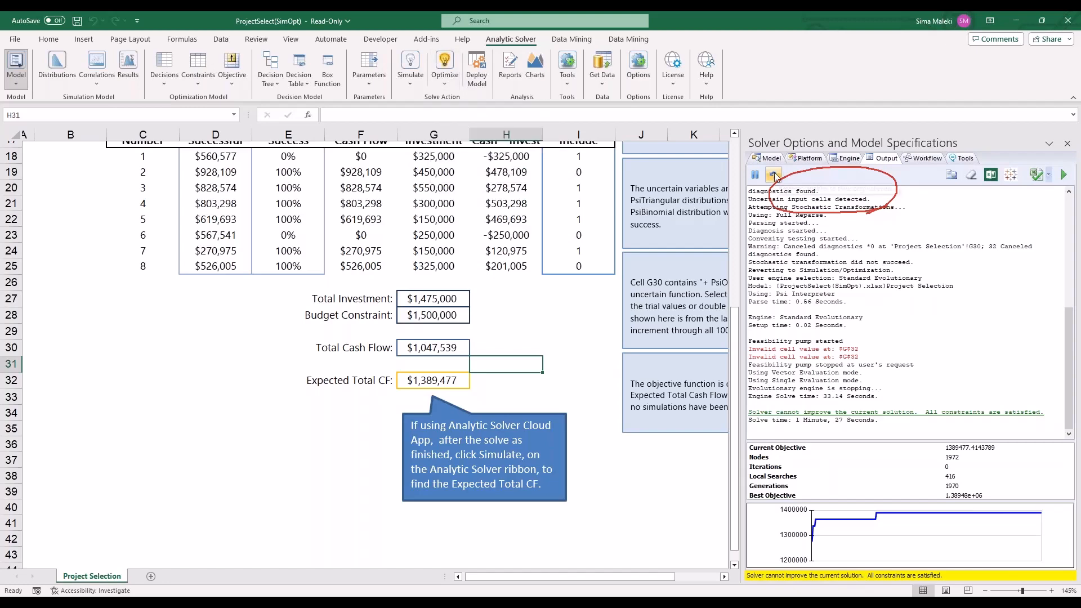
left_click(581, 308)
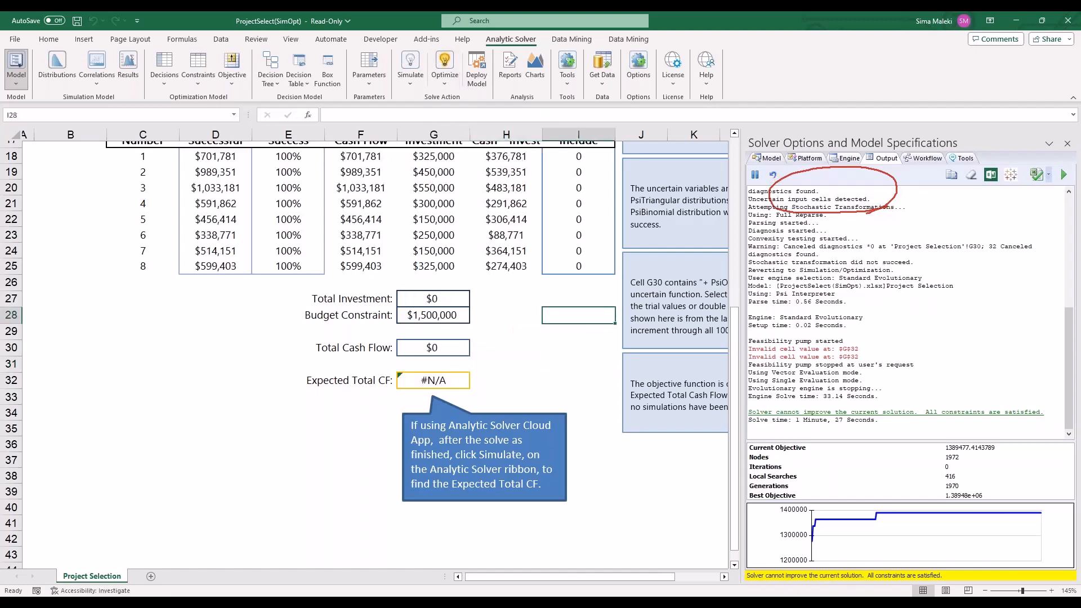
scroll(581, 308, "up", 2)
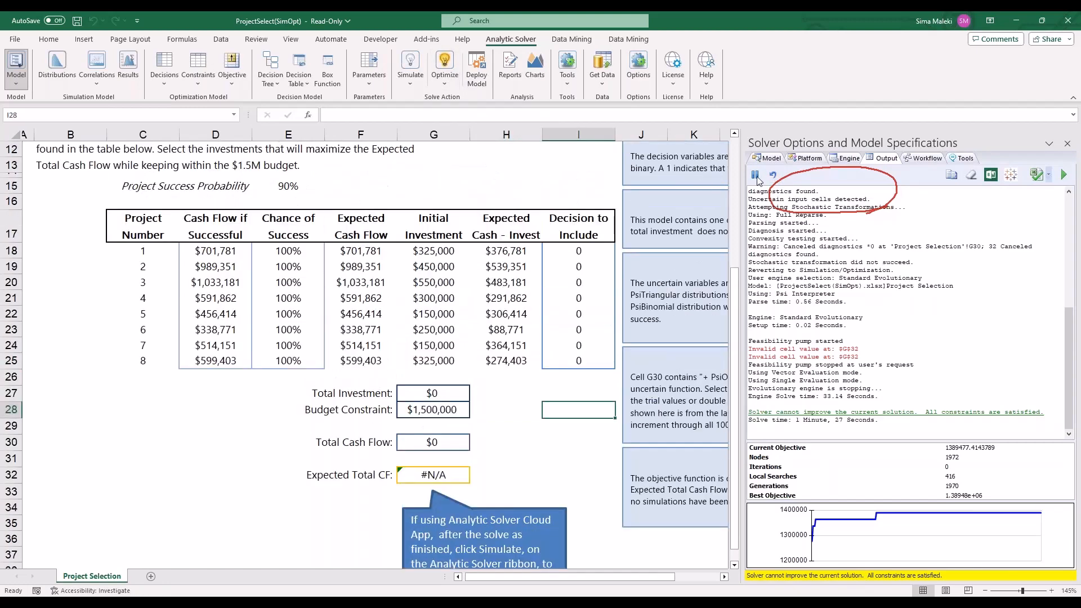
Optimize the project selection model again, continuing through the Guided Mode introduction and the transformation results.
left_click(446, 64)
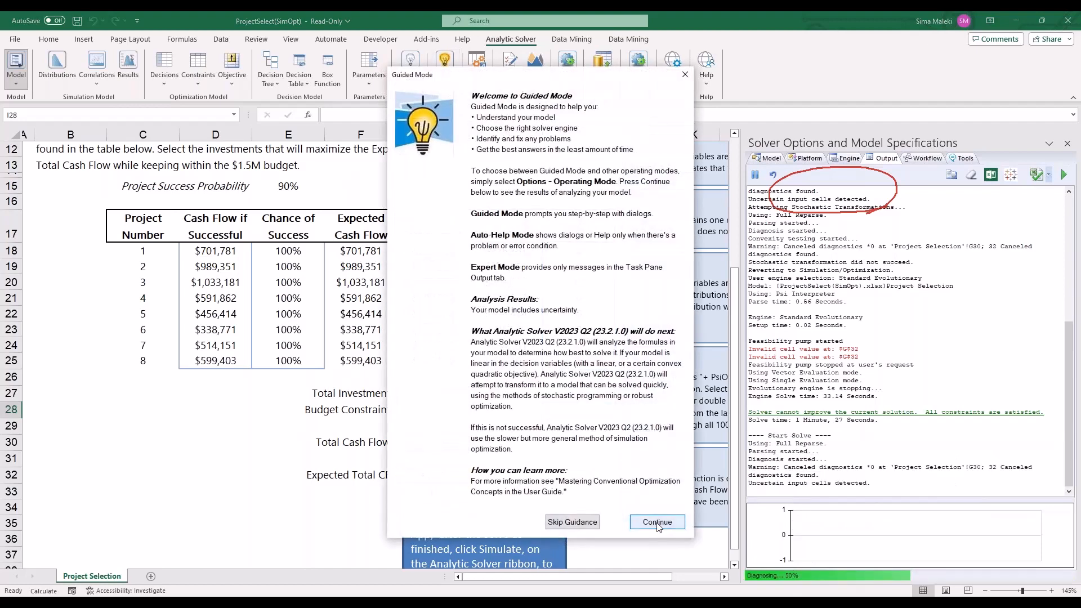
left_click(657, 522)
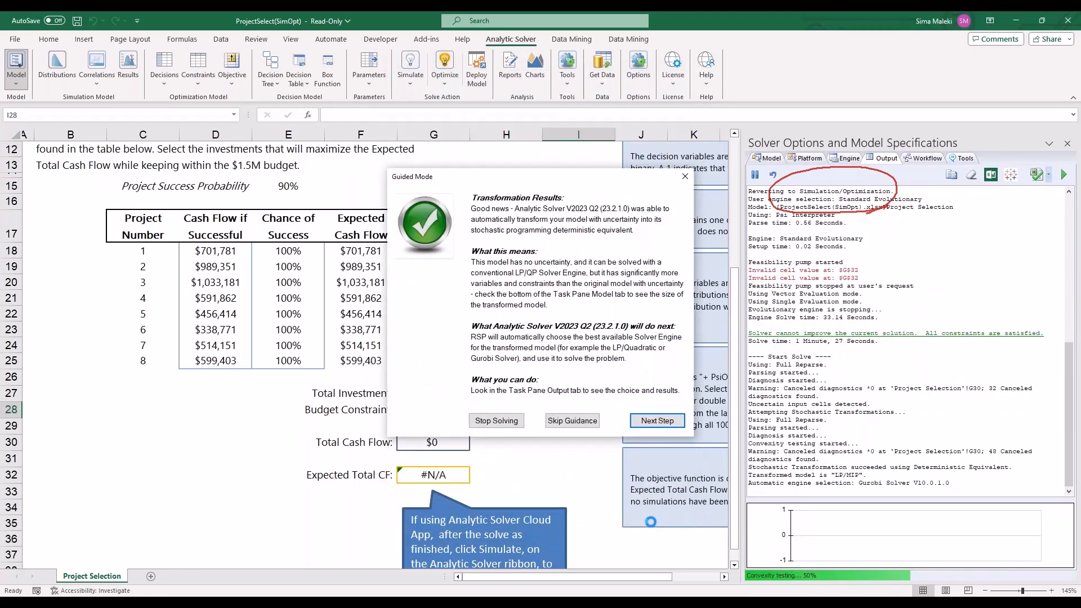
left_click(1070, 179)
mouse_move(647, 240)
left_mouse_down()
mouse_move(713, 204)
mouse_move(618, 252)
left_mouse_up()
left_click(1068, 177)
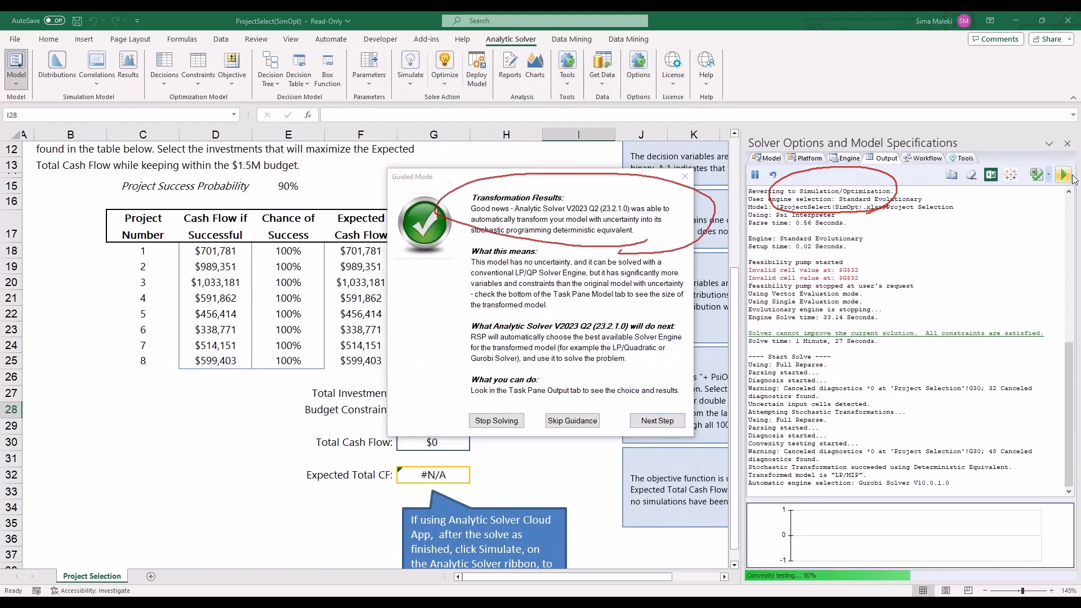
left_click(1019, 194)
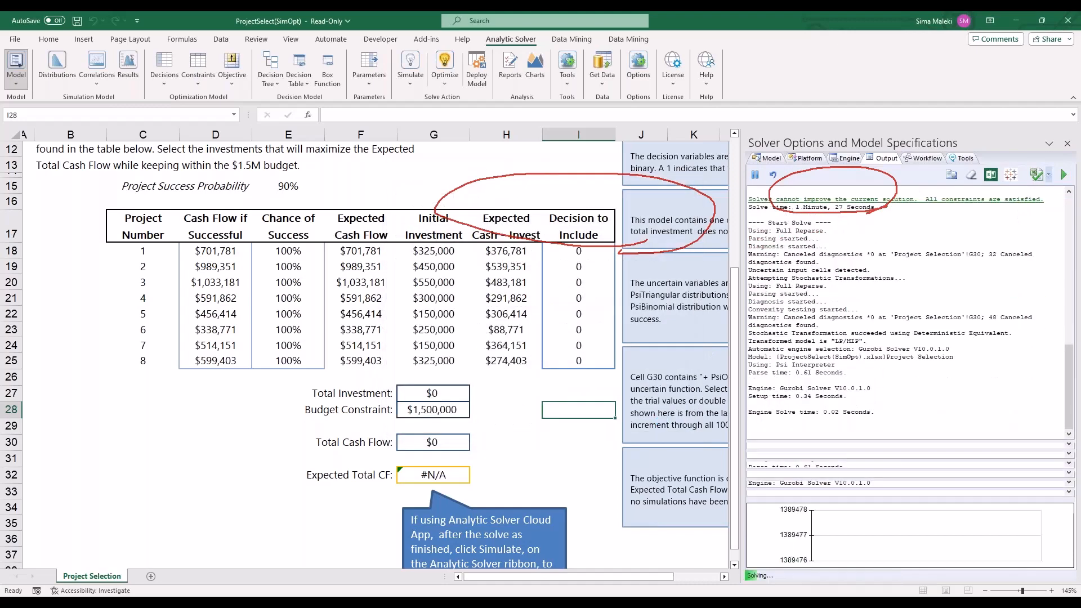
Check the output log of the new solve and switch to the PowerPoint slide show.
scroll(823, 336, "up", 1)
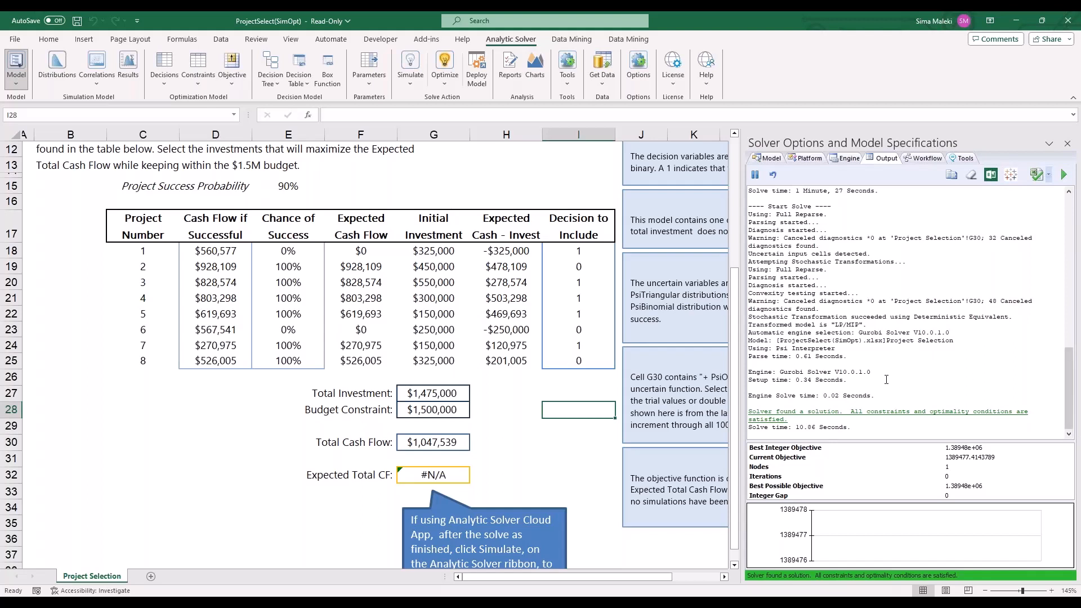
left_click(1016, 21)
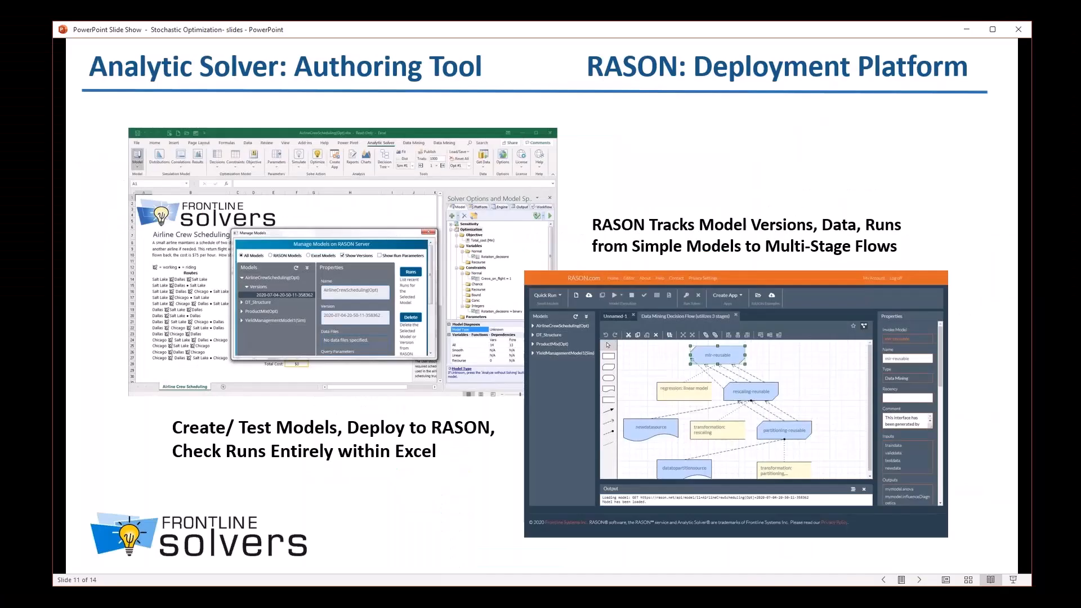